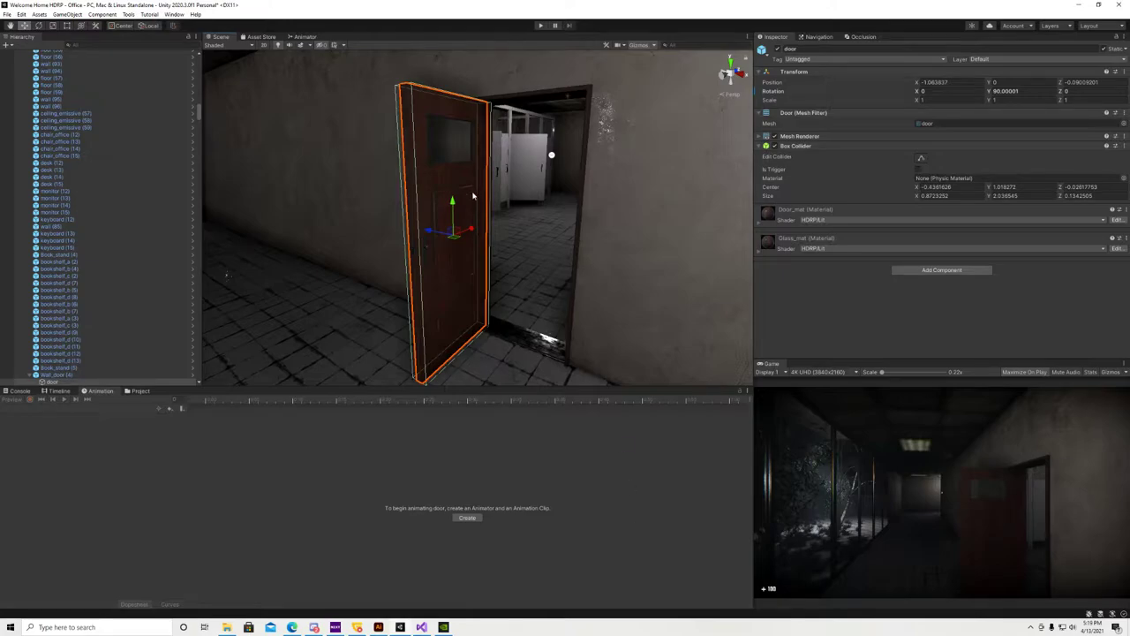
- Create a door animation clip named TutorialOpen, saved in Assets/DoorAnims
left_click_drag(503, 266, 485, 265, "alt")
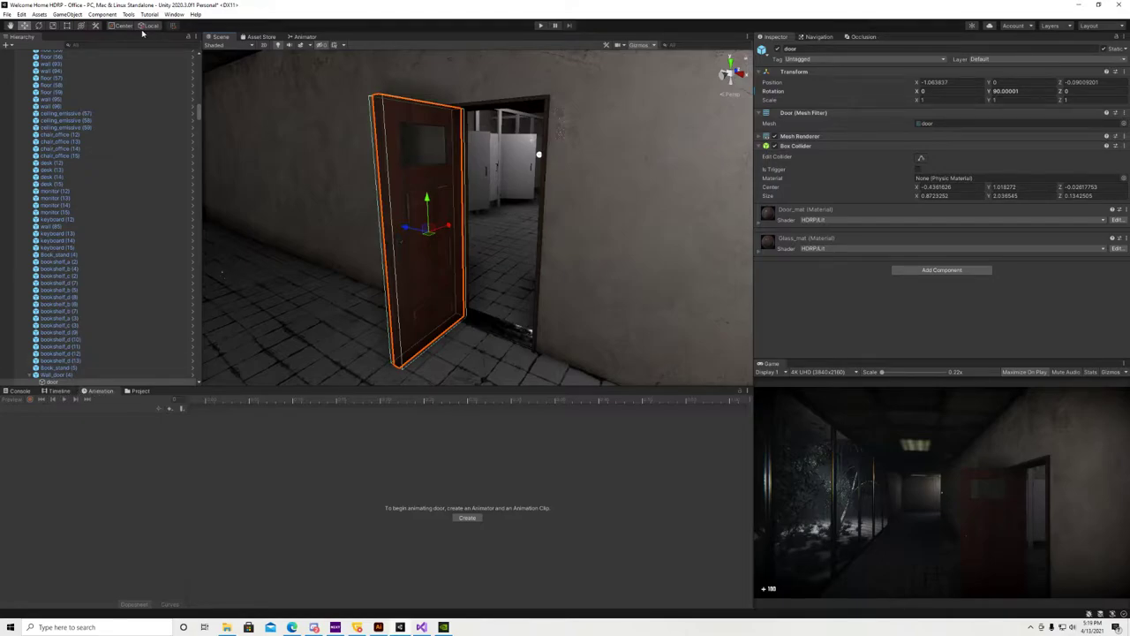
left_click(174, 14)
mouse_move(238, 153)
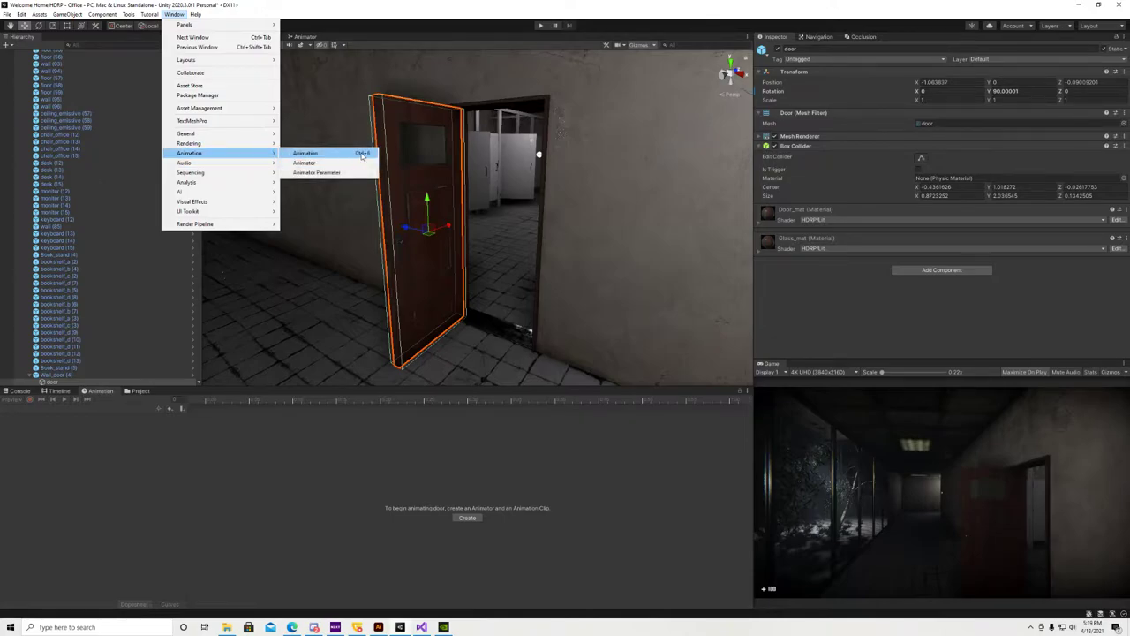
left_click(98, 410)
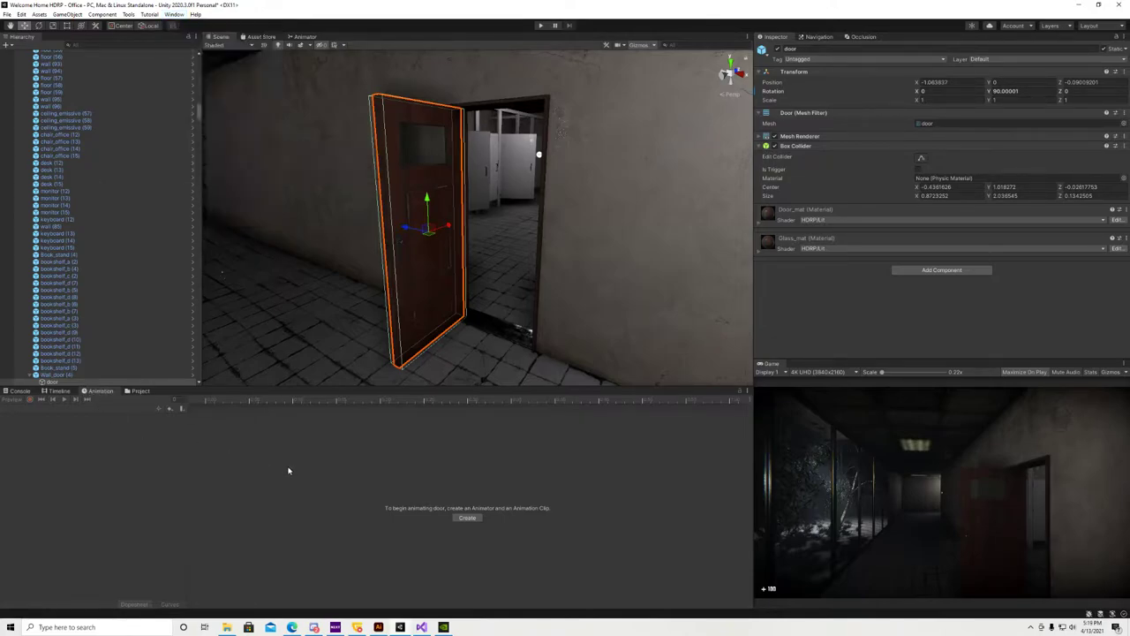
left_click(464, 518)
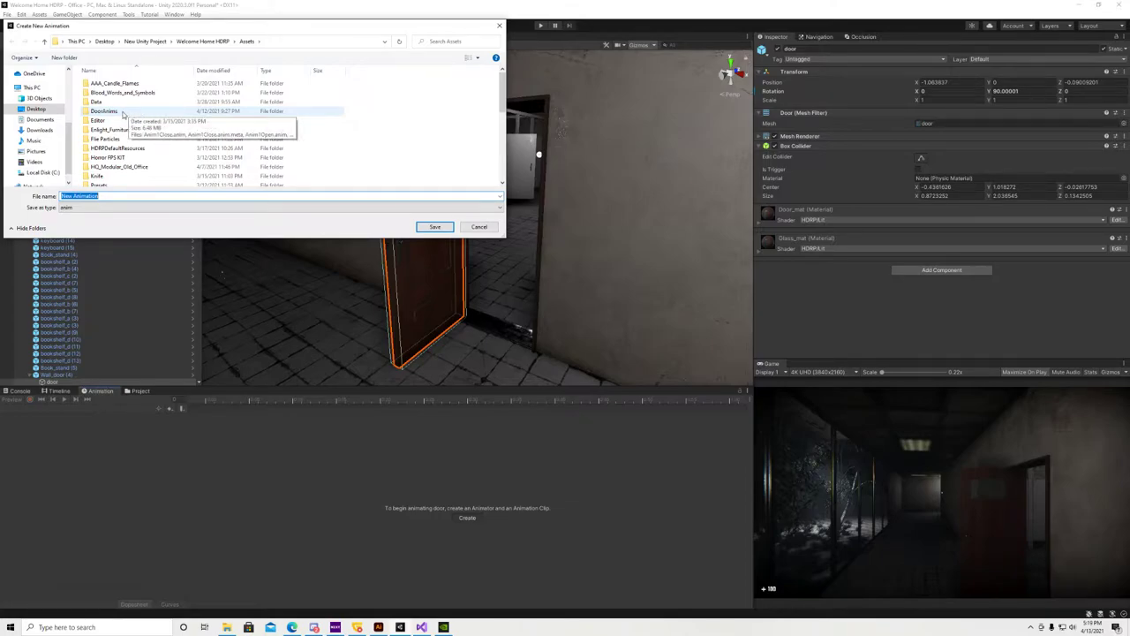
double_click(115, 111)
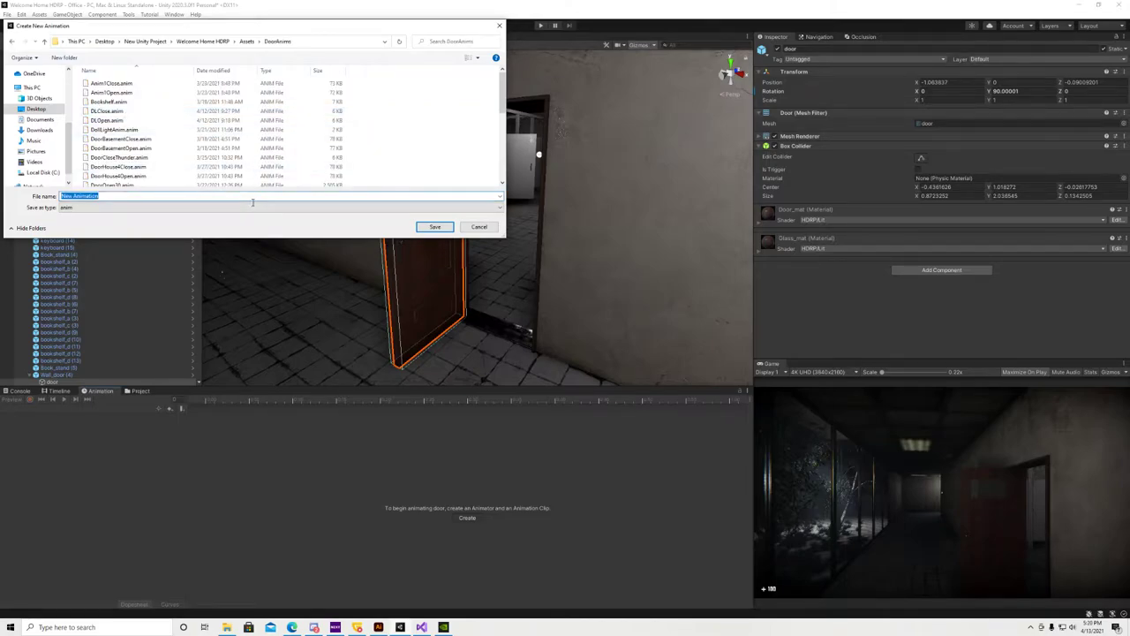
type("TutorialOpen")
left_click(434, 227)
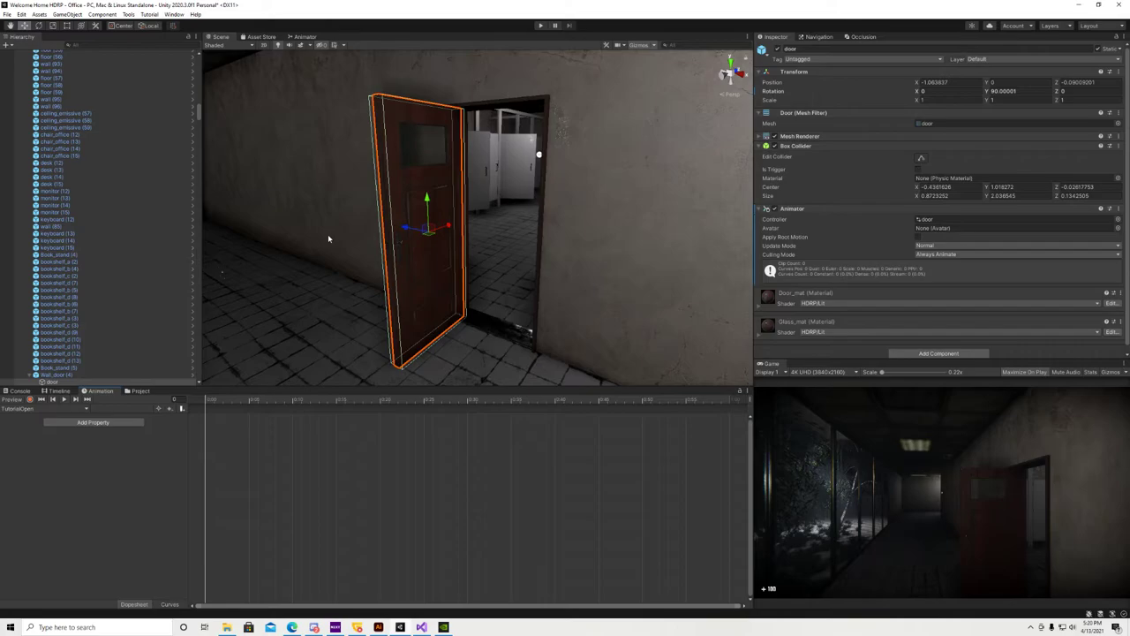
- Record a frame-0 keyframe with the door's Y rotation at 0, so it starts closed
left_click(29, 399)
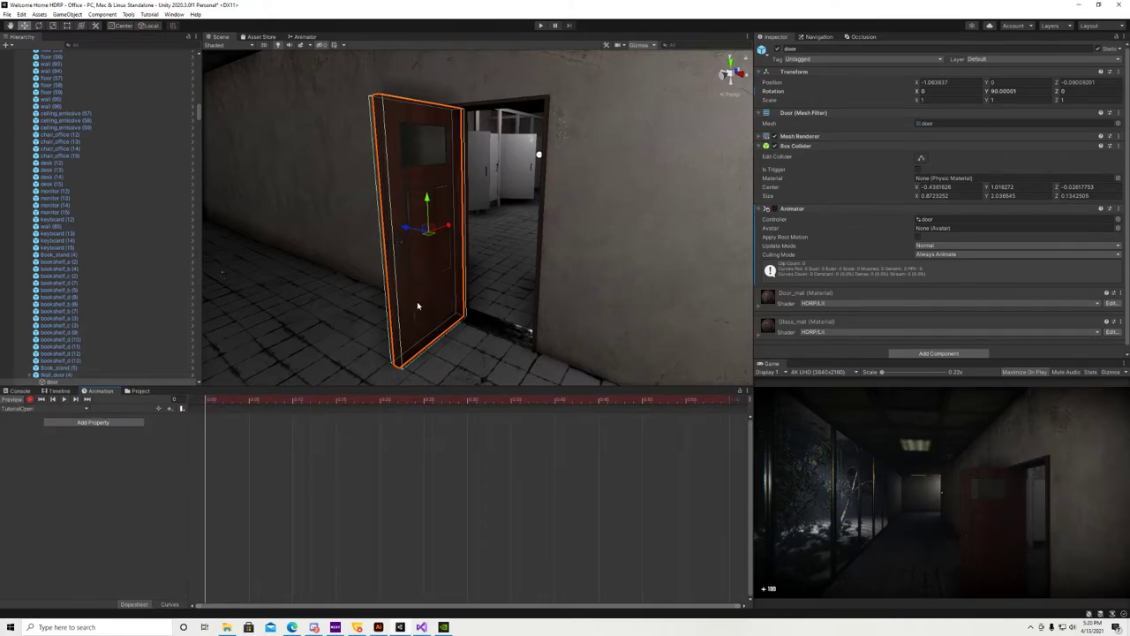
left_click(1003, 91)
left_click(29, 399)
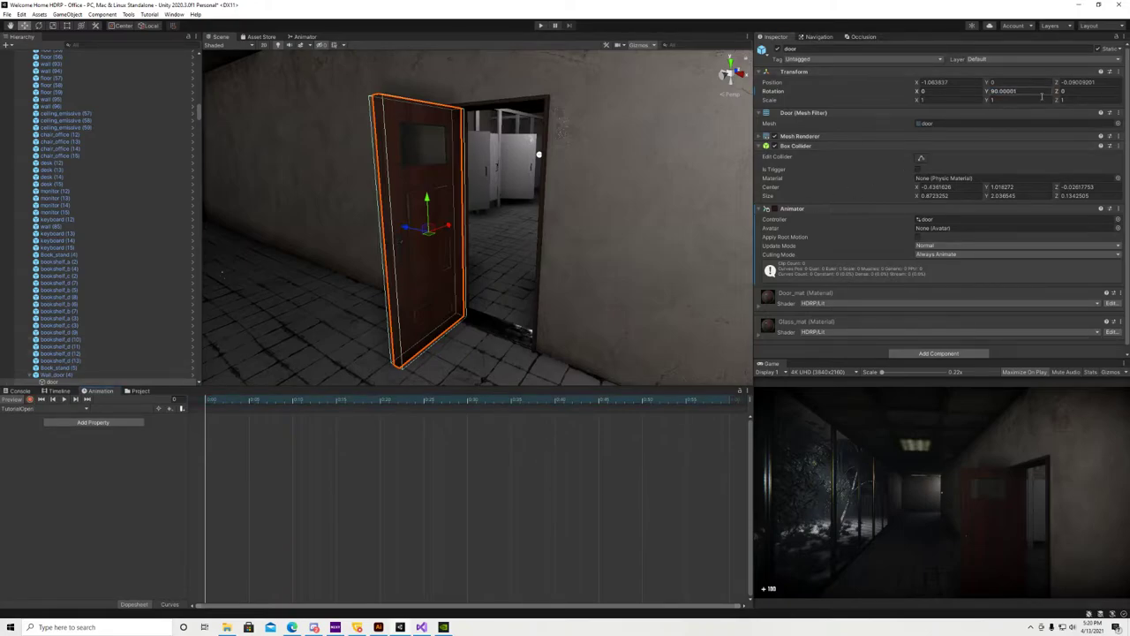
type("0")
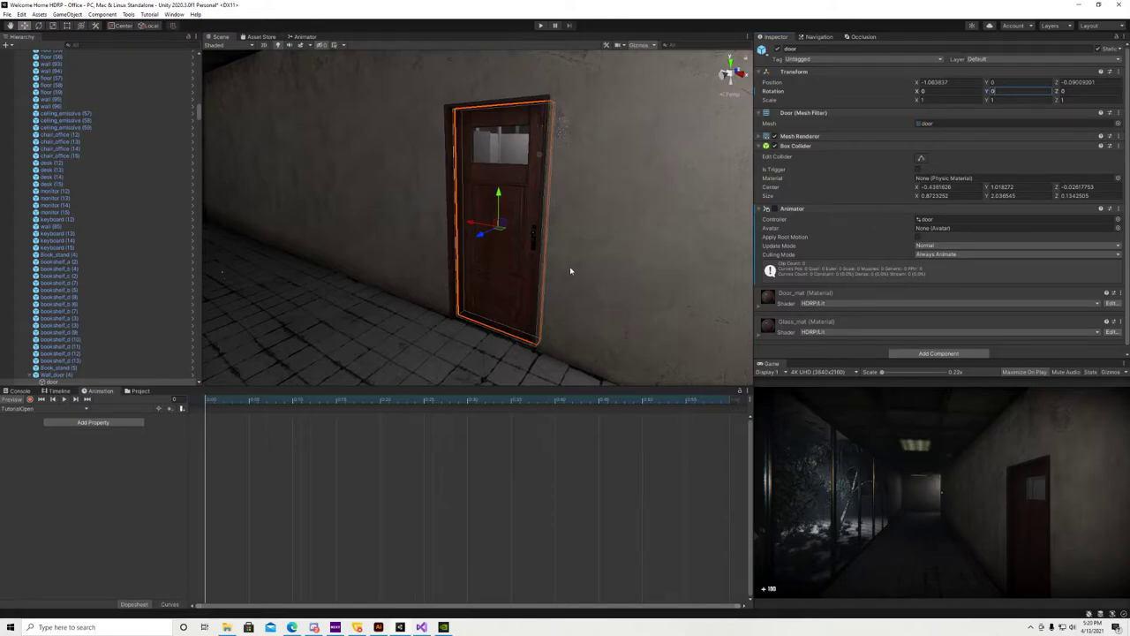
left_click(29, 399)
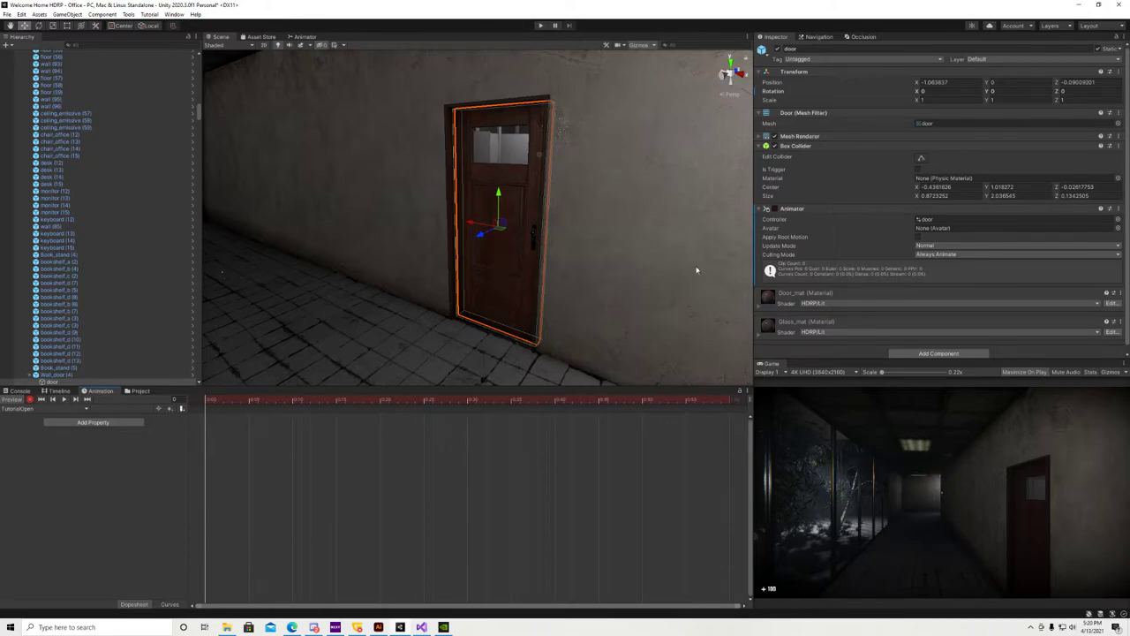
left_click(1028, 92)
type("4")
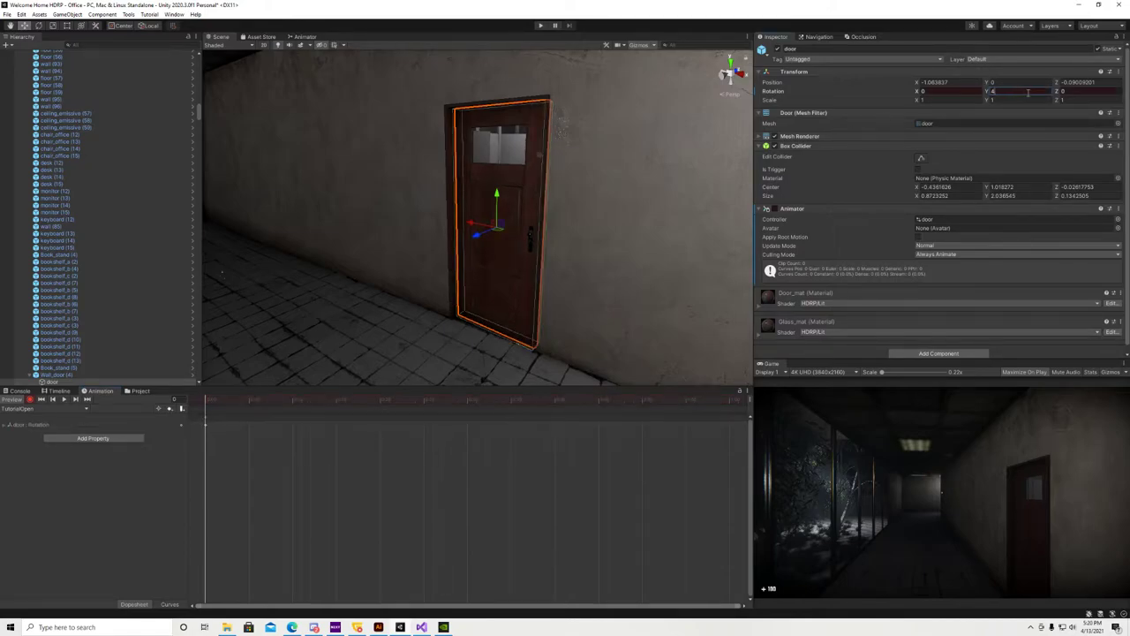
type("5")
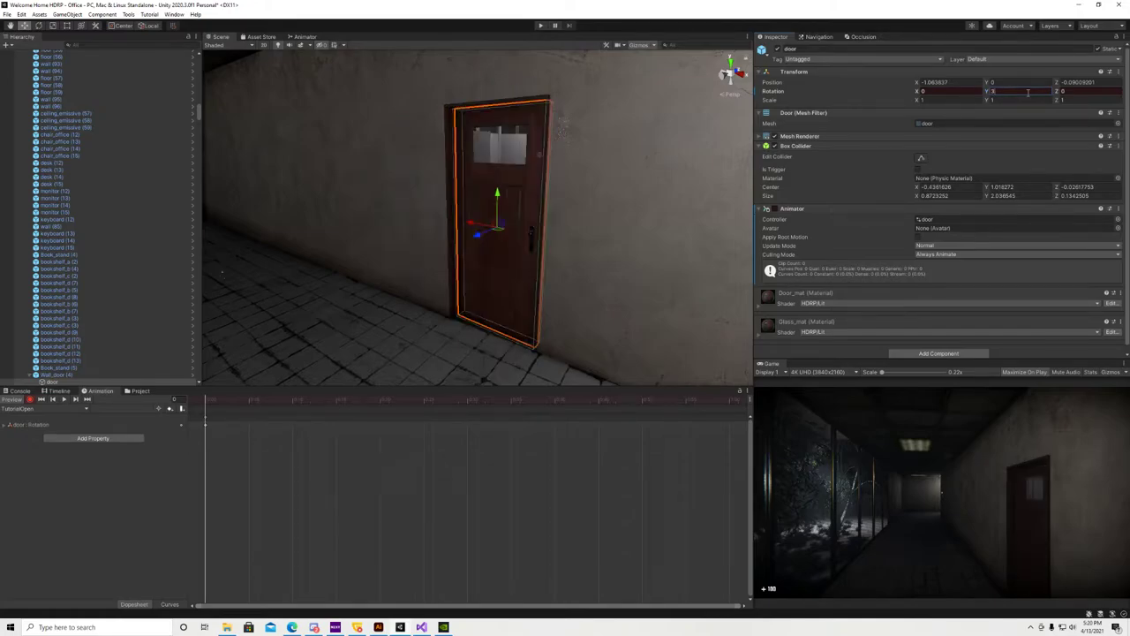
type("42342342")
key("BackSpace")
key("BackSpace")
key("BackSpace")
key("BackSpace")
key("BackSpace")
key("BackSpace")
key("BackSpace")
key("BackSpace")
key("BackSpace")
key("BackSpace")
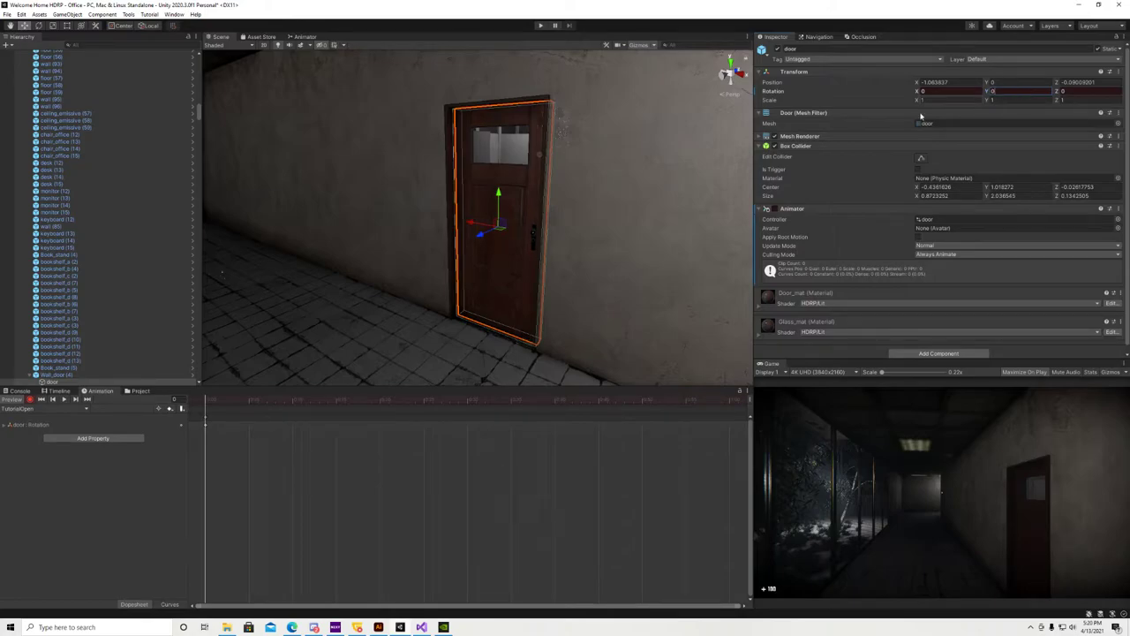
key("Return")
- Key the door's Y rotation to -90 at frame 50 of TutorialOpen
left_click_drag(206, 403, 240, 411)
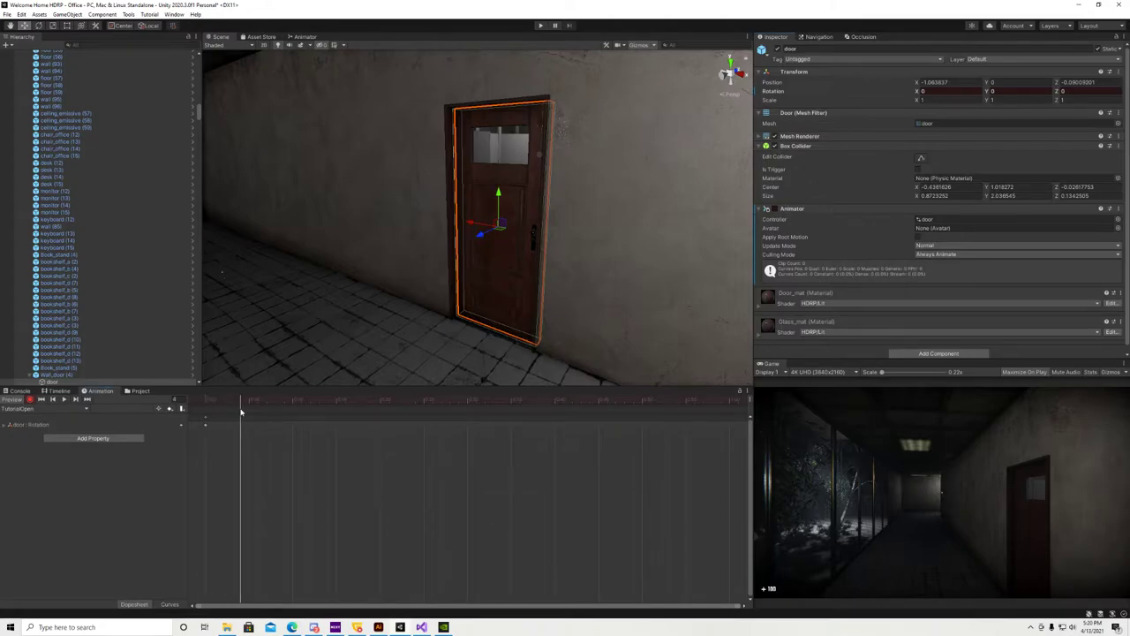
left_click(1008, 91)
key("BackSpace")
left_click_drag(241, 403, 645, 411)
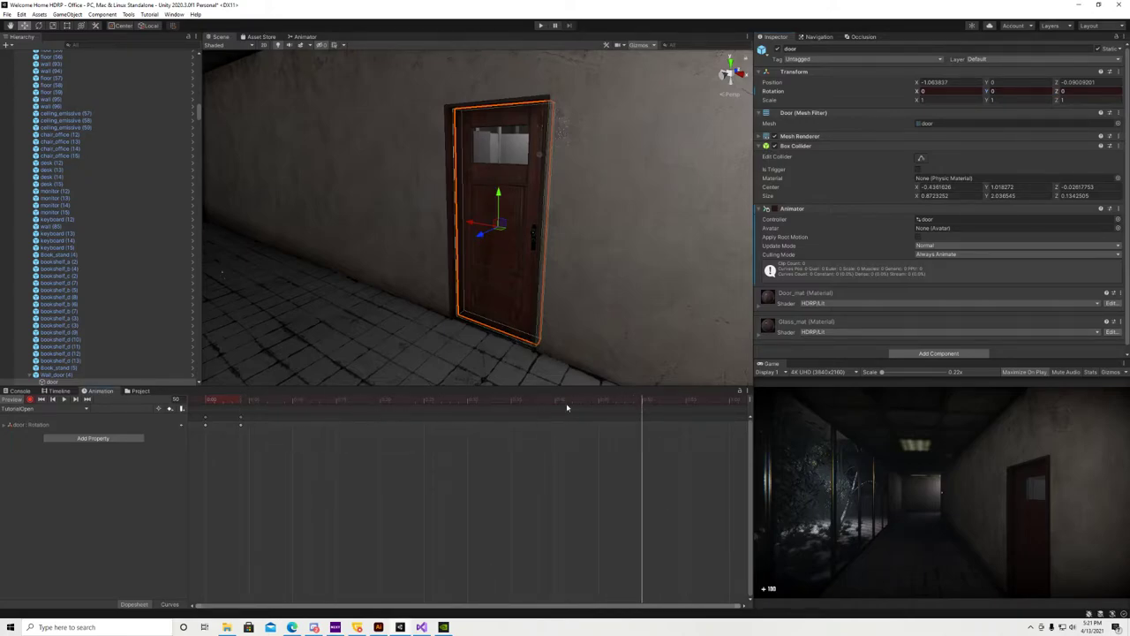
left_click(1019, 91)
type("-90")
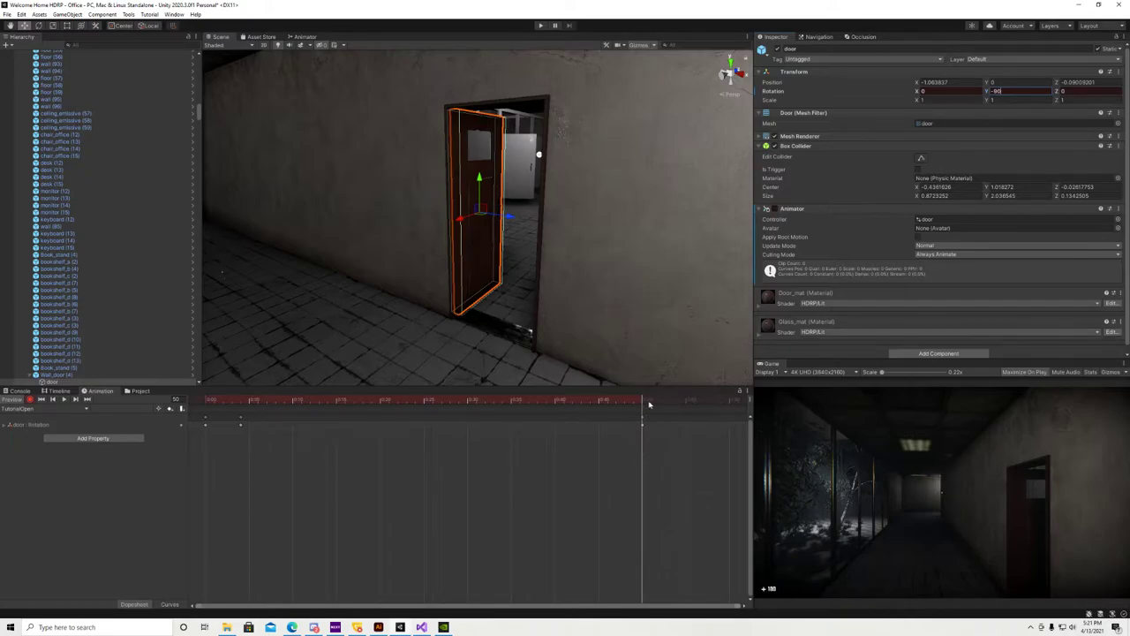
- Stop recording, then preview the door opening animation and stop it
left_click(30, 399)
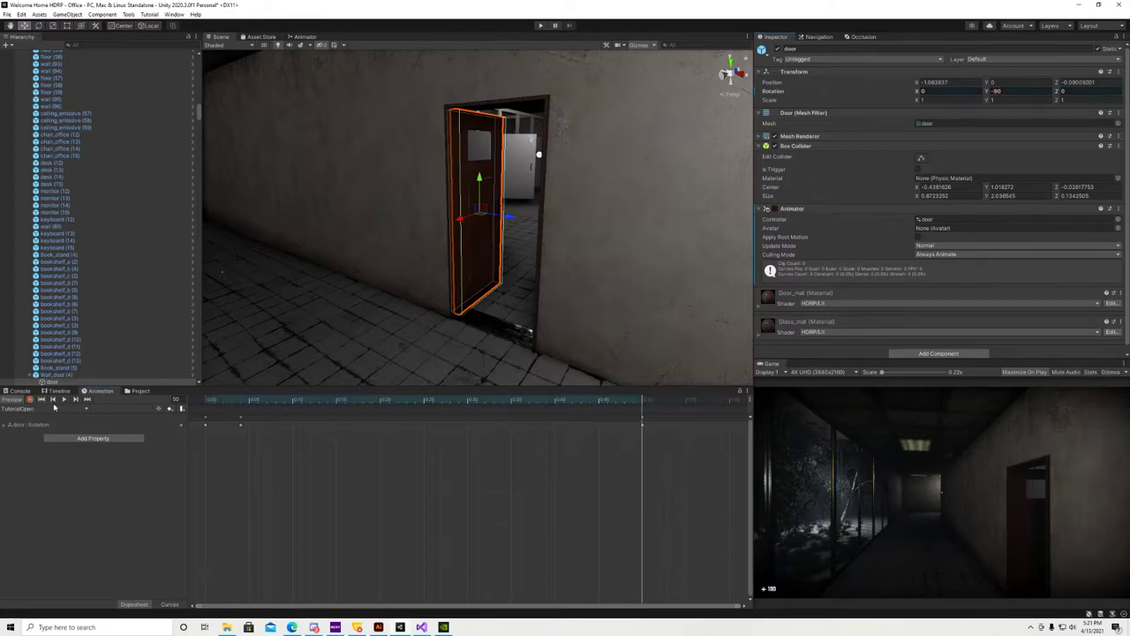
left_click(63, 399)
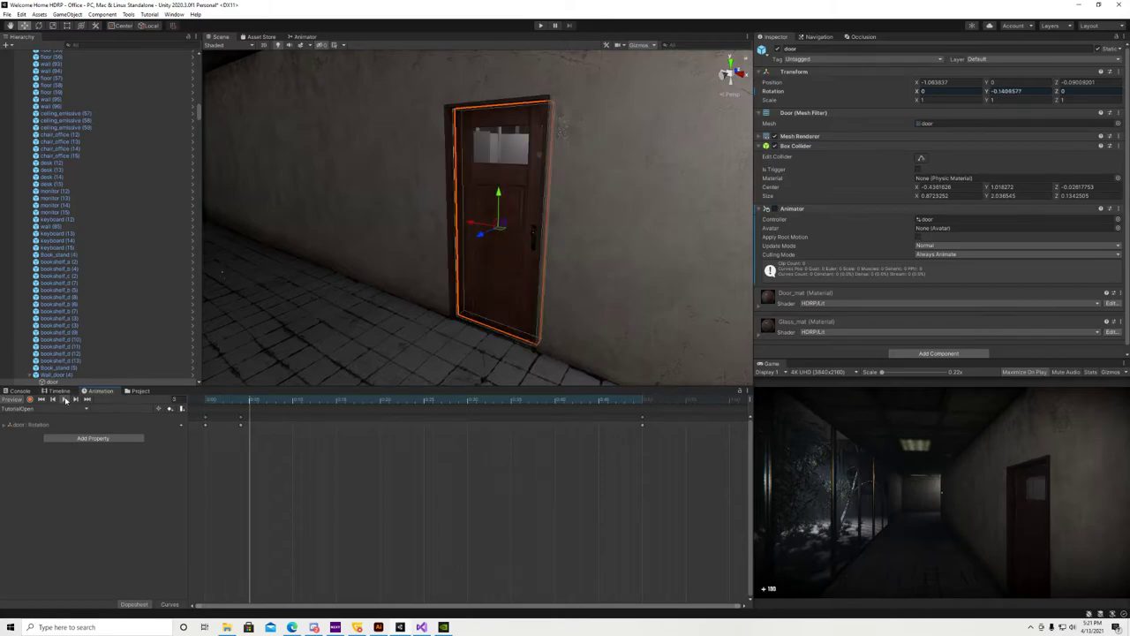
left_click(42, 400)
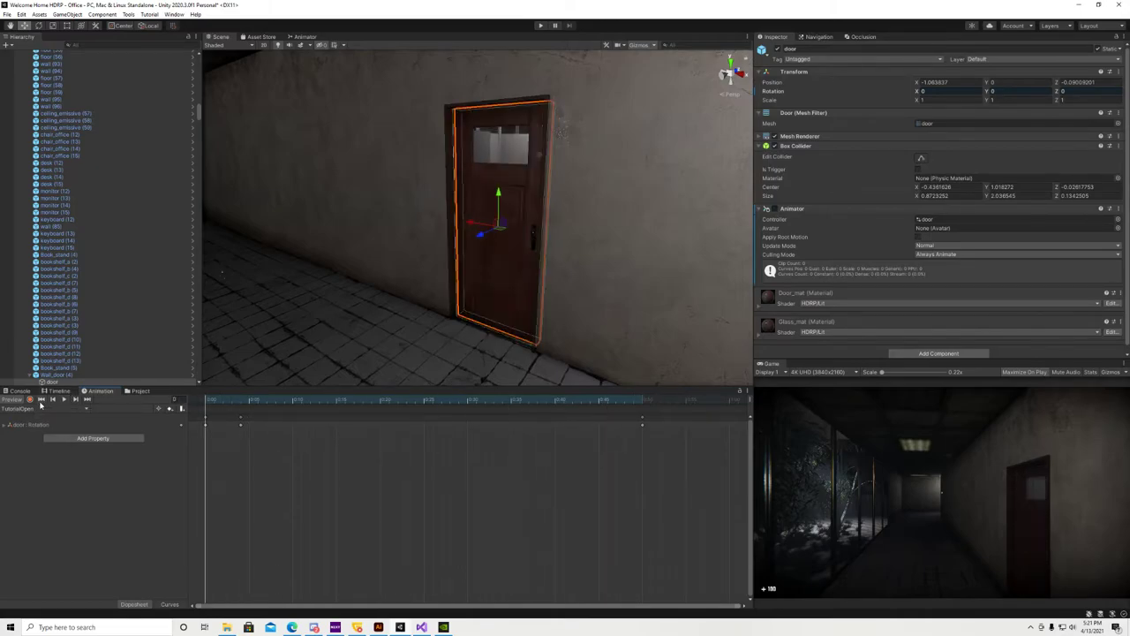
- Create a second clip named TutorialClose in the DoorAnims folder
left_click(44, 408)
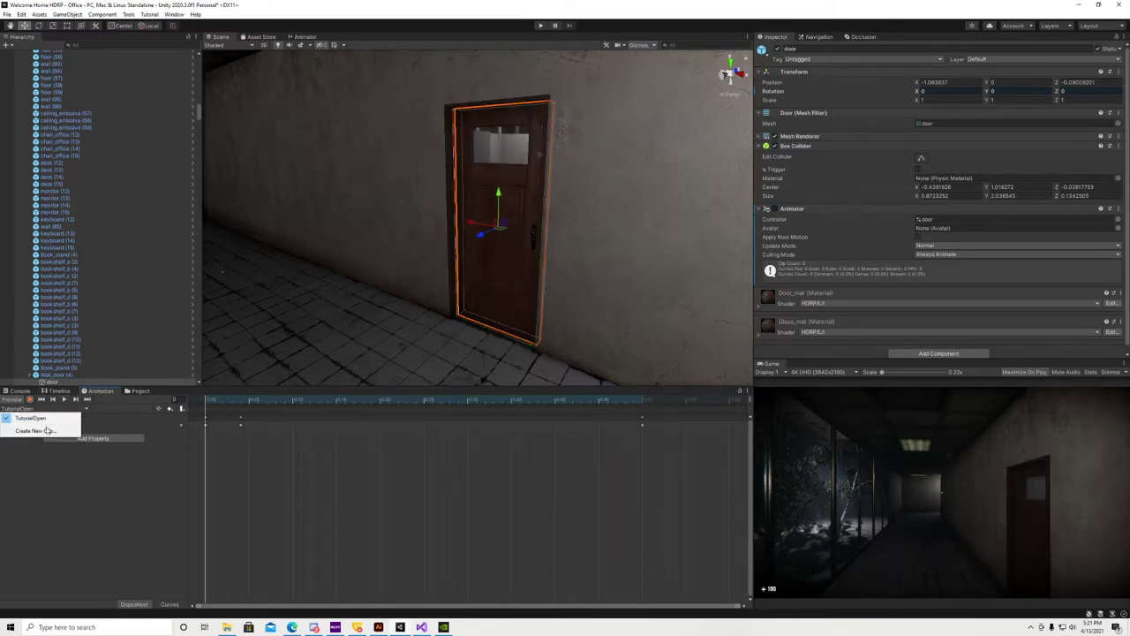
left_click(33, 430)
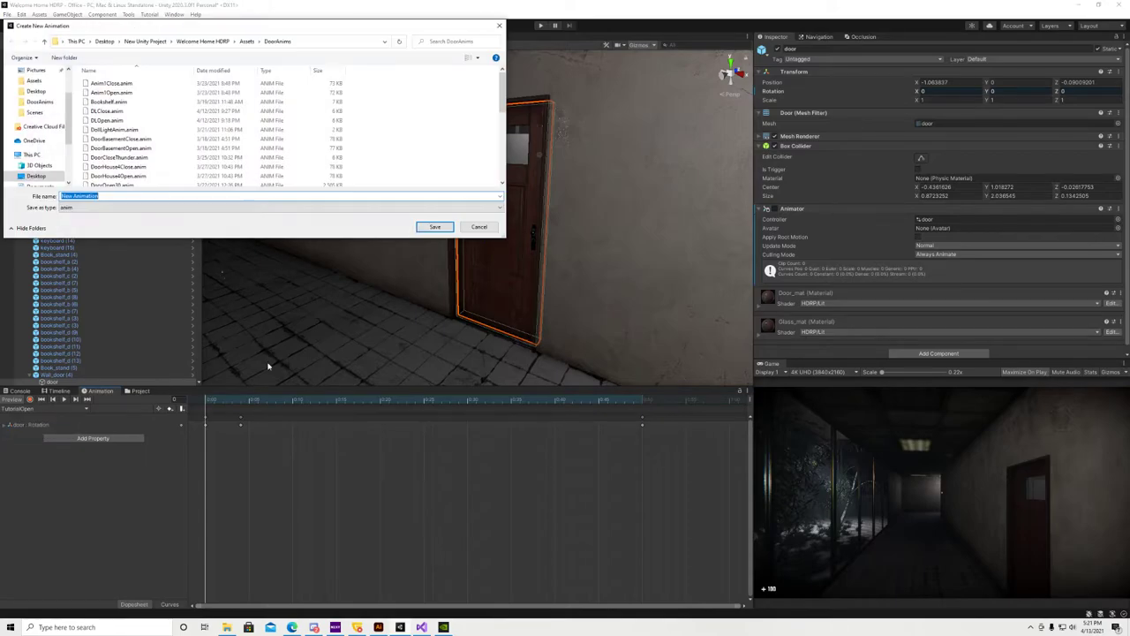
type("Turn")
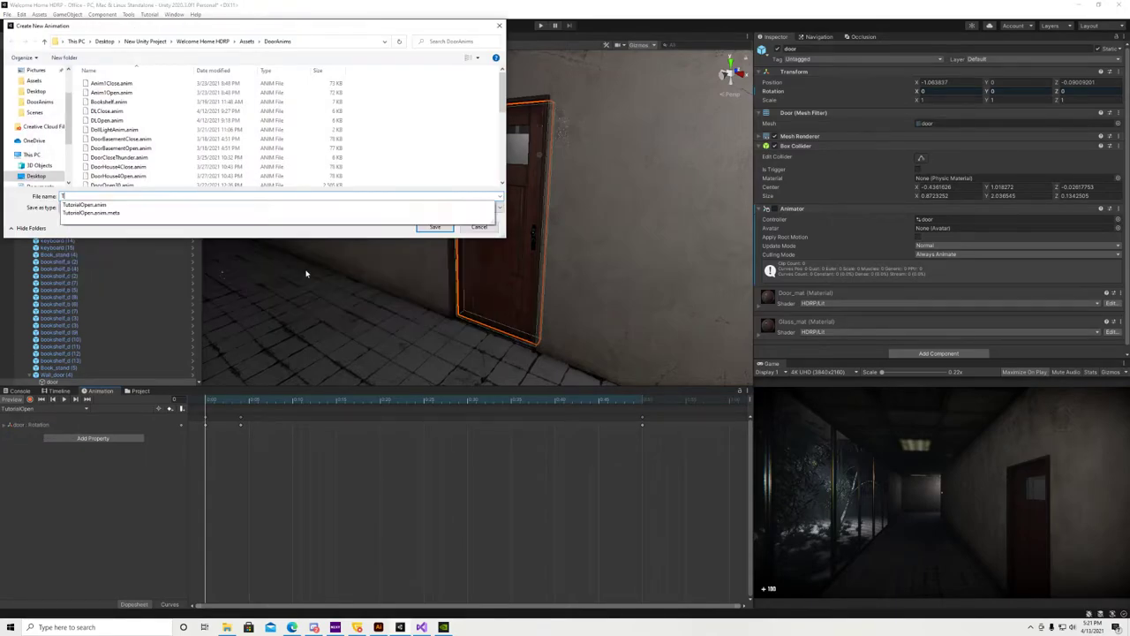
key("BackSpace")
key("BackSpace")
type("torialClose")
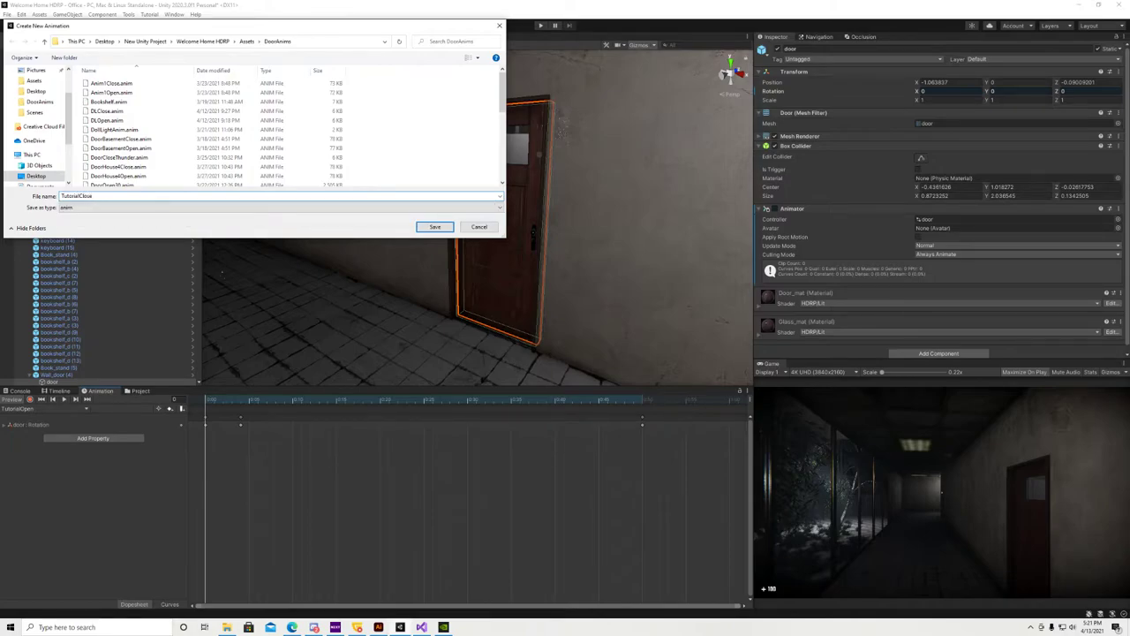
key("Return")
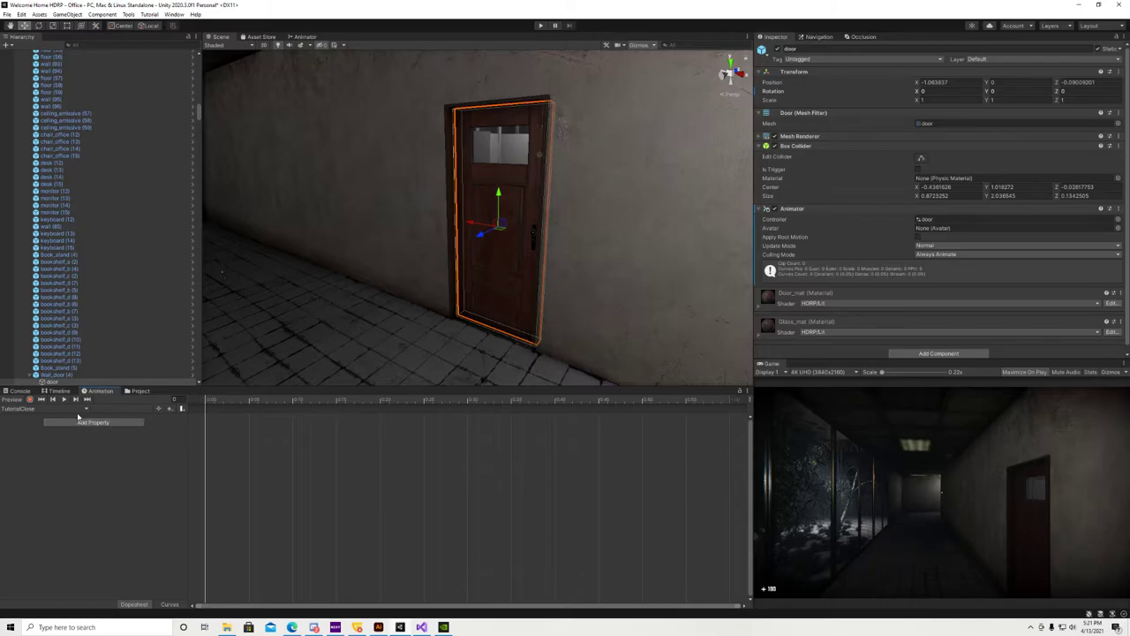
- Record a starting Y rotation keyframe on the door in TutorialClose
left_click(30, 400)
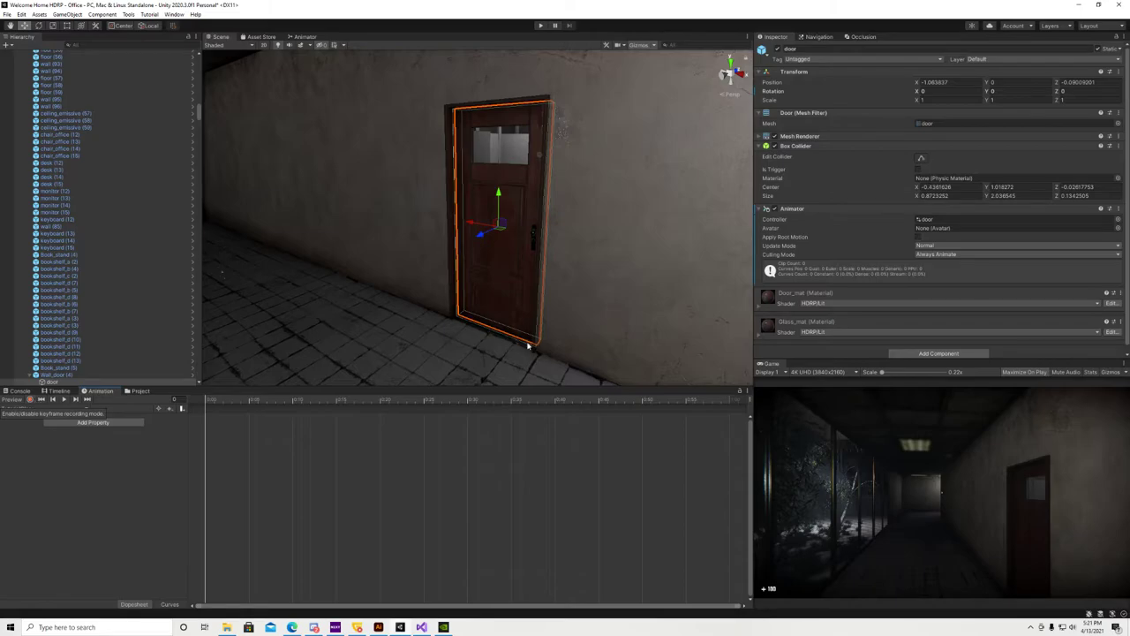
left_click(1006, 92)
type("-")
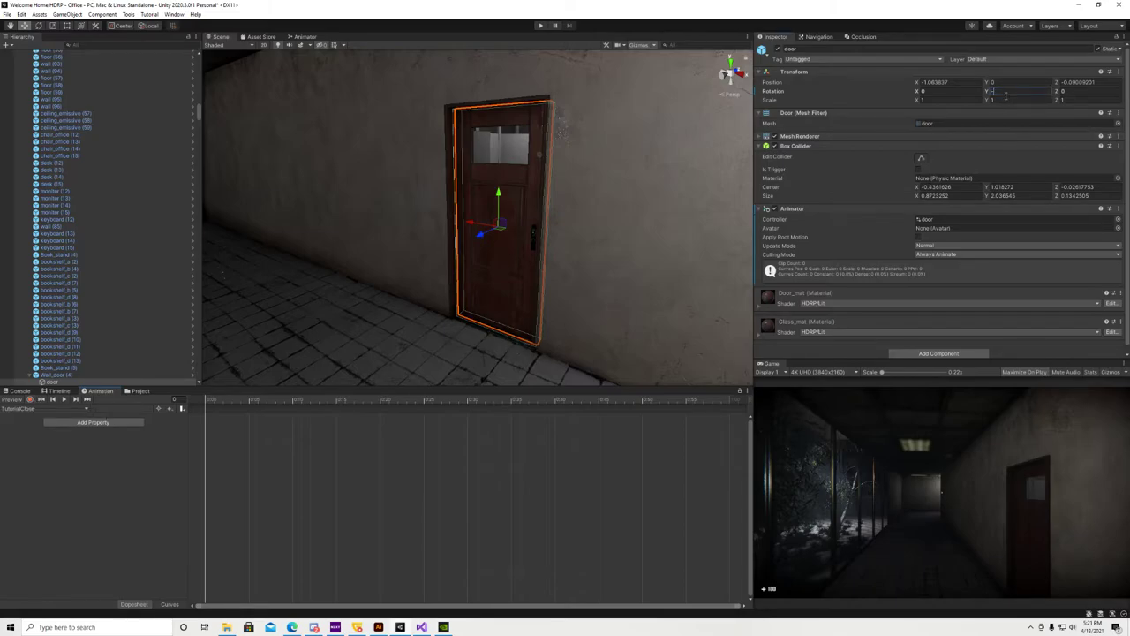
type("90")
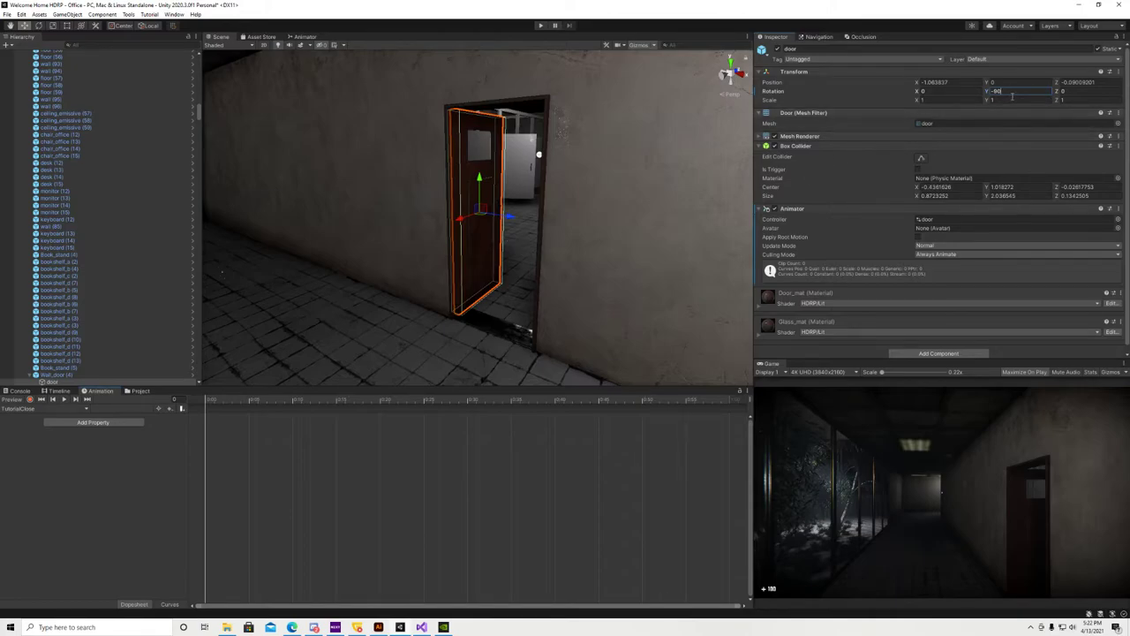
left_click(994, 91)
key("BackSpace")
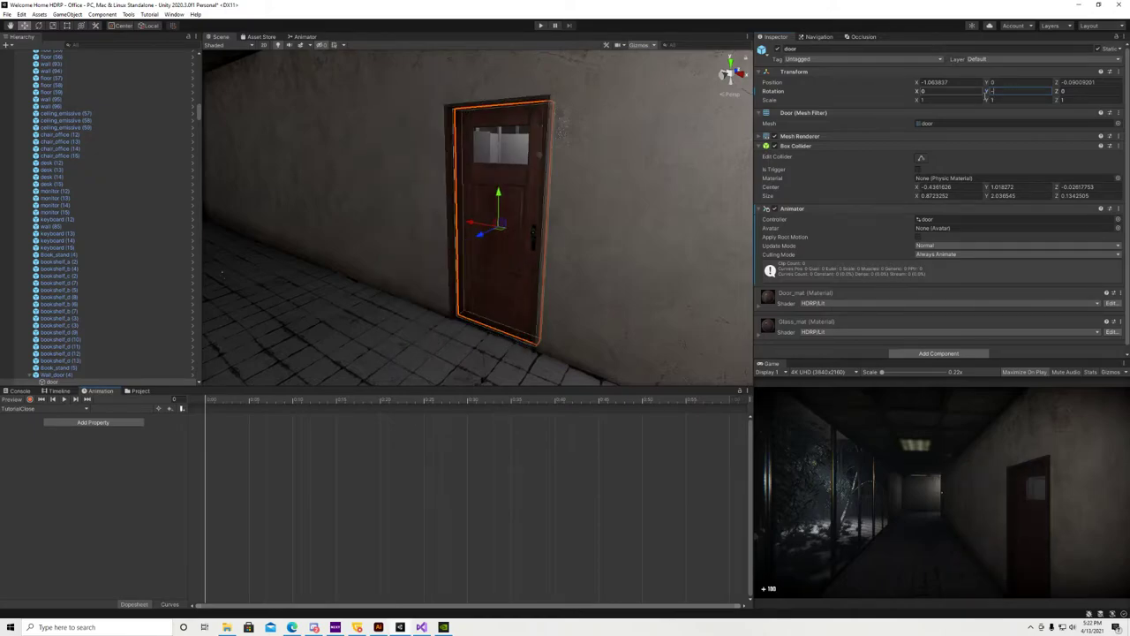
type("-90")
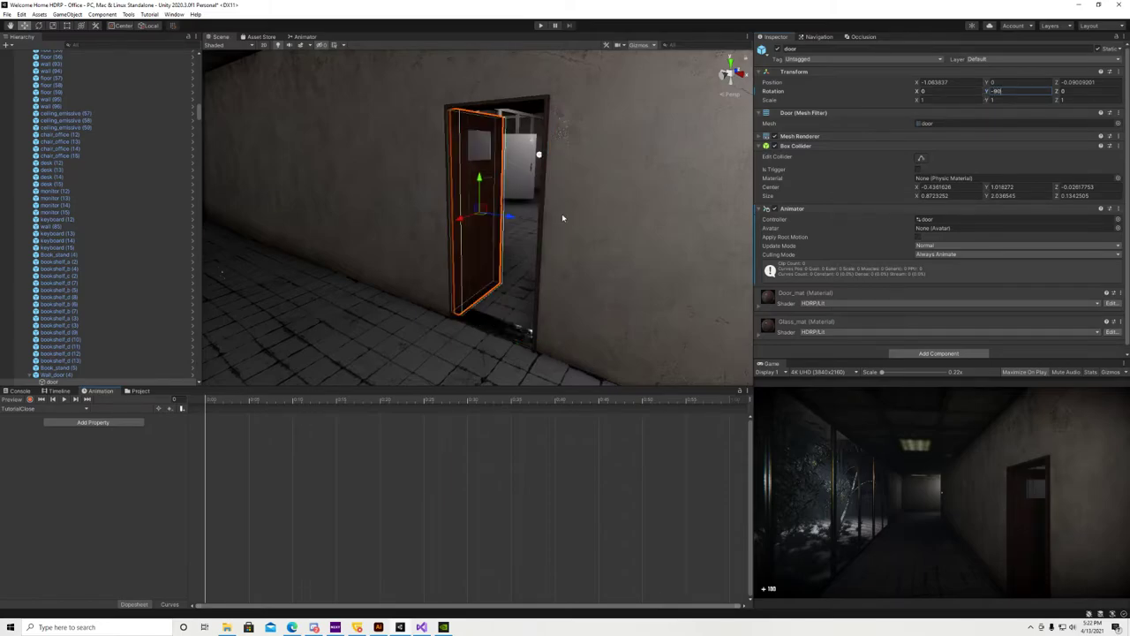
left_click(30, 399)
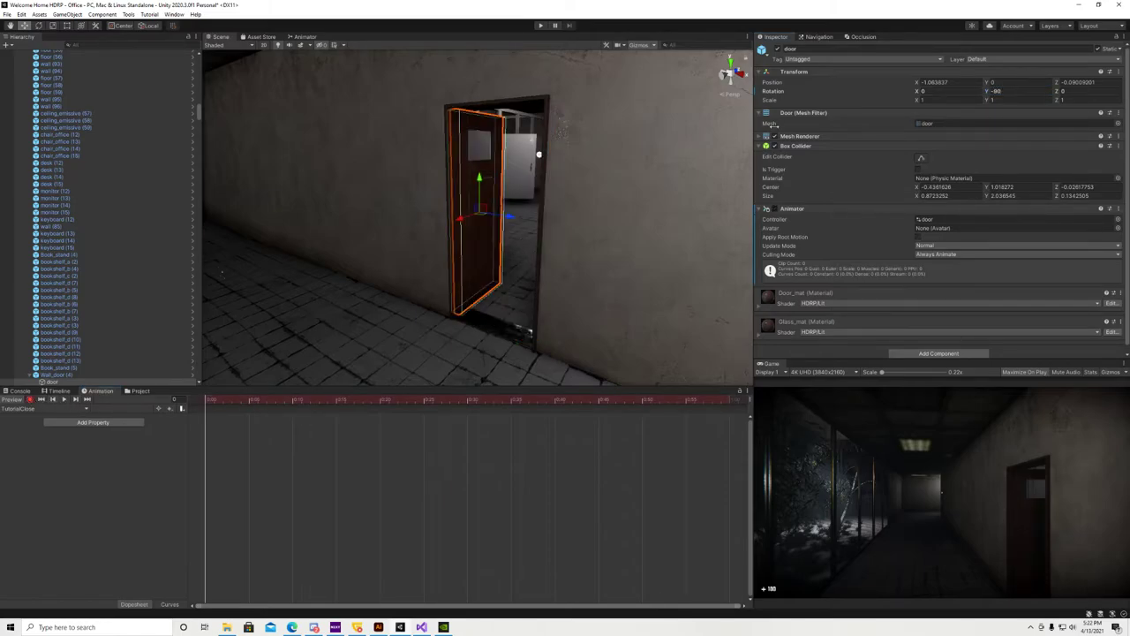
left_click(995, 91)
key("BackSpace")
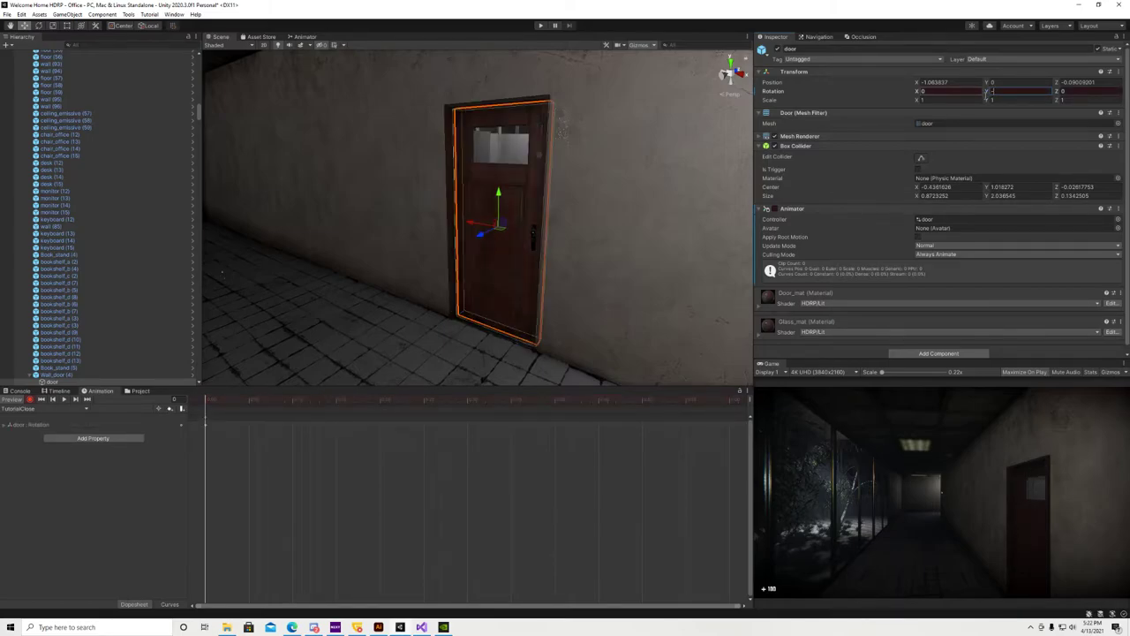
- Key Y rotation -90 at frame 8 and 0 at frame 50 in TutorialClose
type("90")
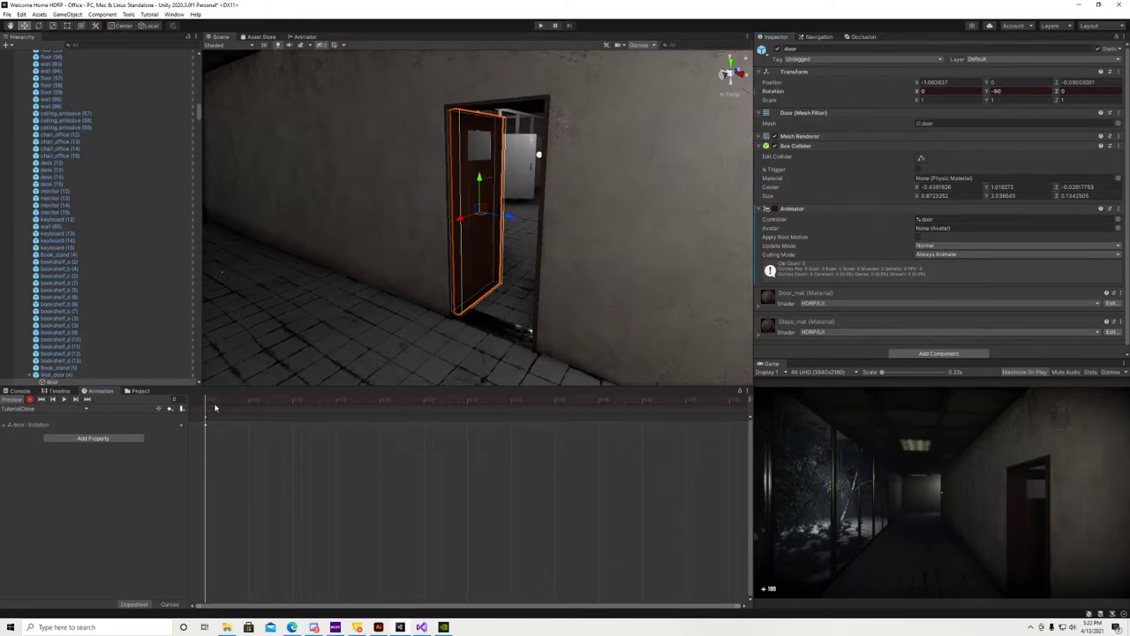
left_click_drag(203, 409, 241, 413)
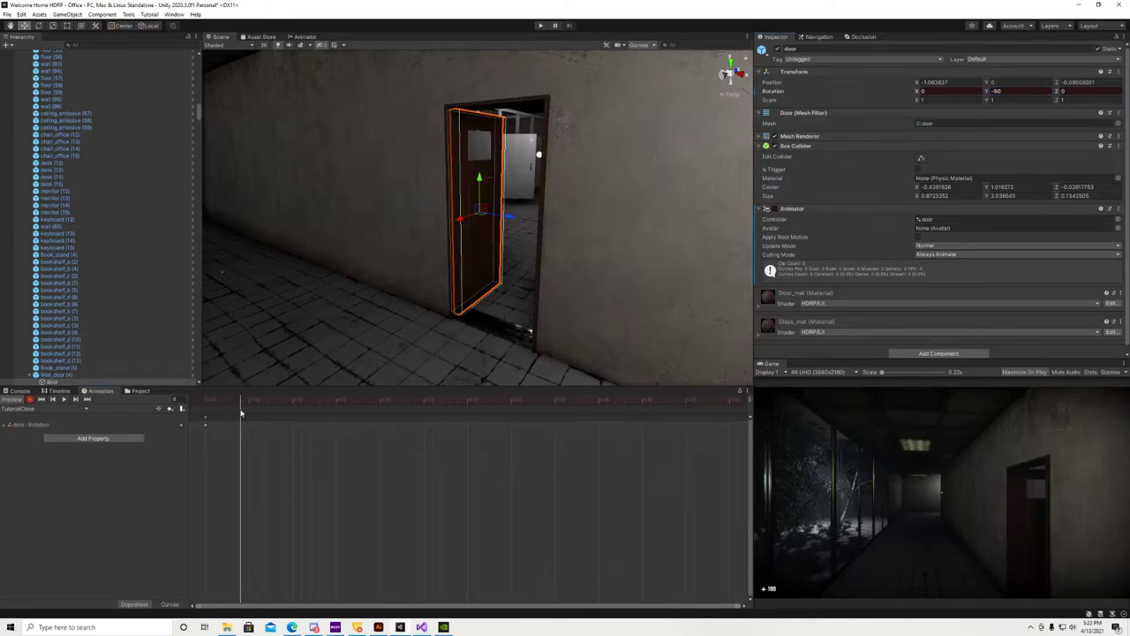
left_click(996, 91)
key("Return")
left_click_drag(537, 402, 643, 416)
left_click(1039, 94)
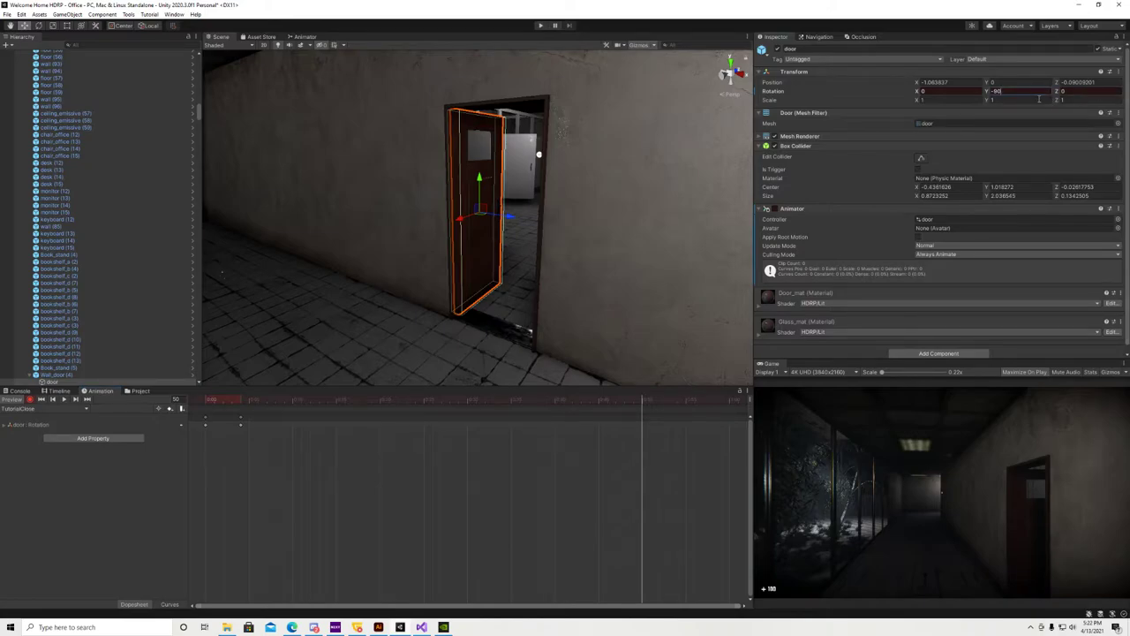
type("0")
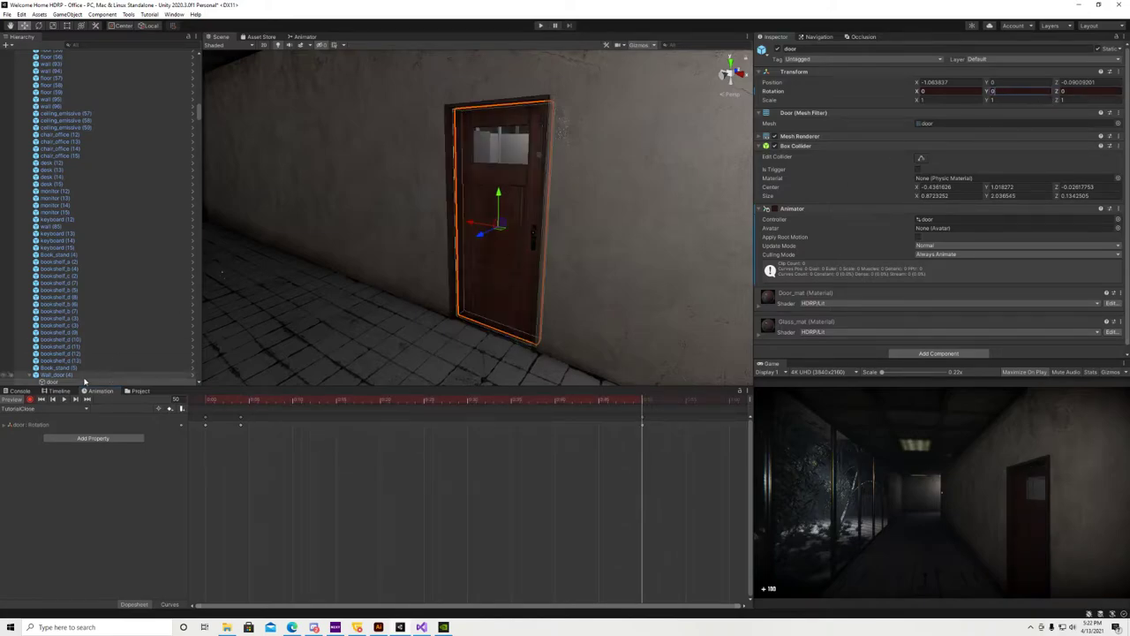
- Stop recording, preview the closing animation, and put the door on the Interact layer
left_click(30, 399)
left_click(64, 399)
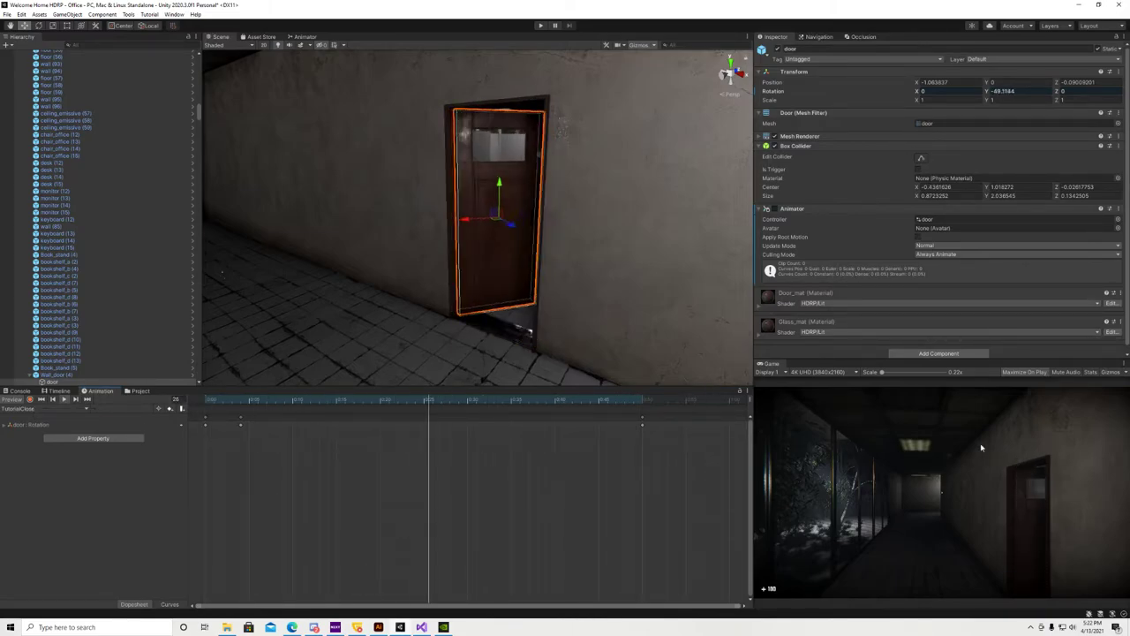
left_click(51, 400)
left_click(50, 400)
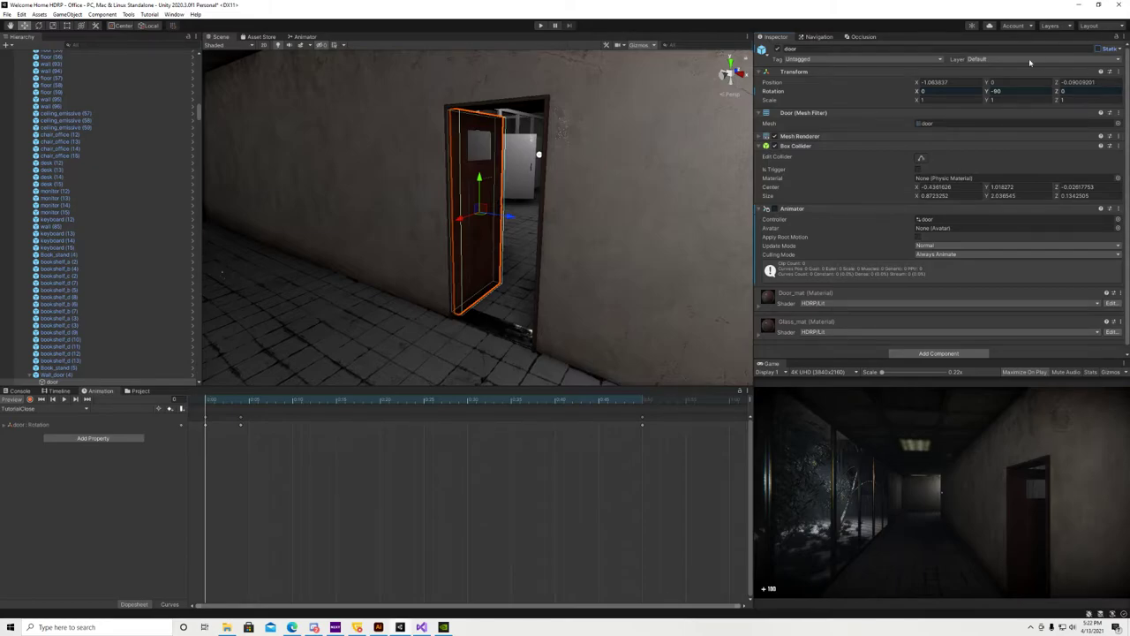
left_click(974, 60)
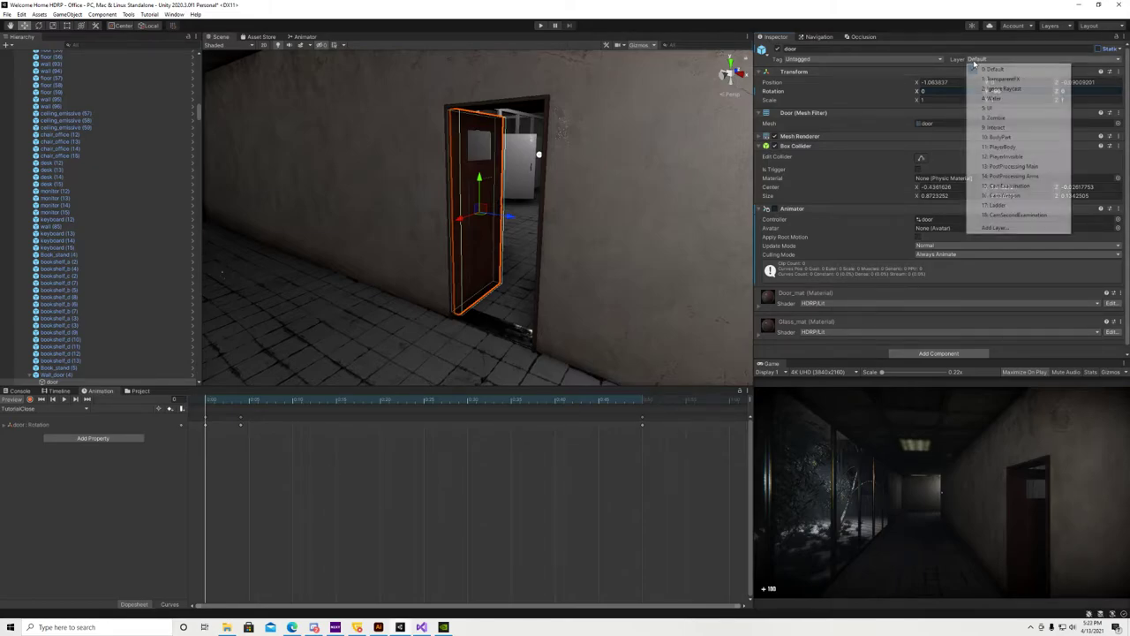
left_click(1004, 128)
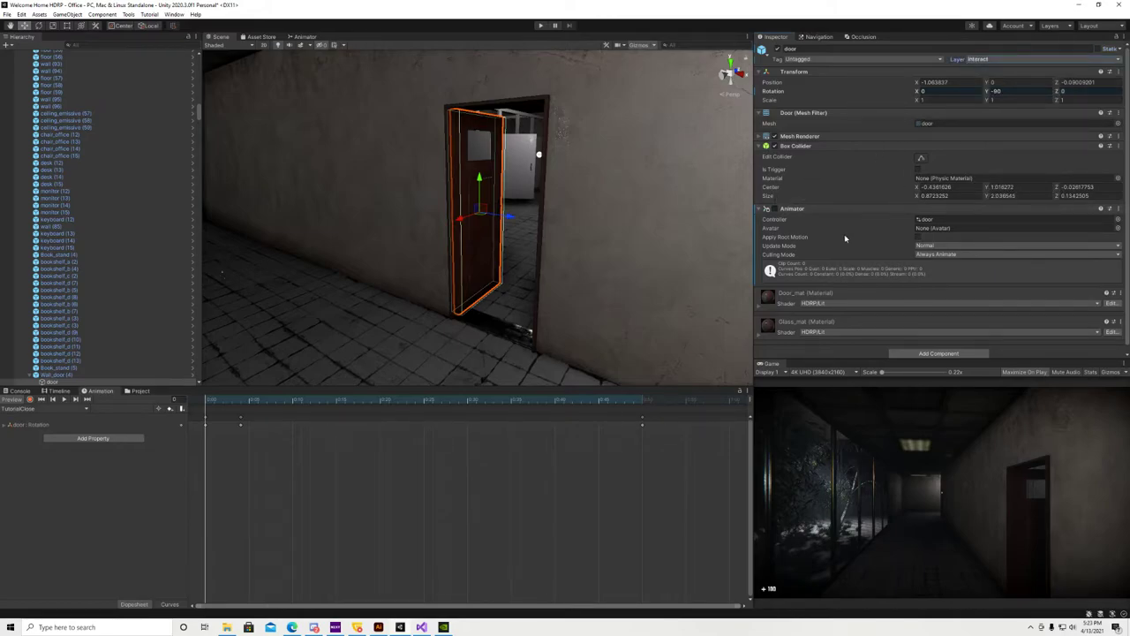
- Set the door's Y rotation to 0, preview the animation, and confirm rotation 0
scroll(851, 252, "down", 1)
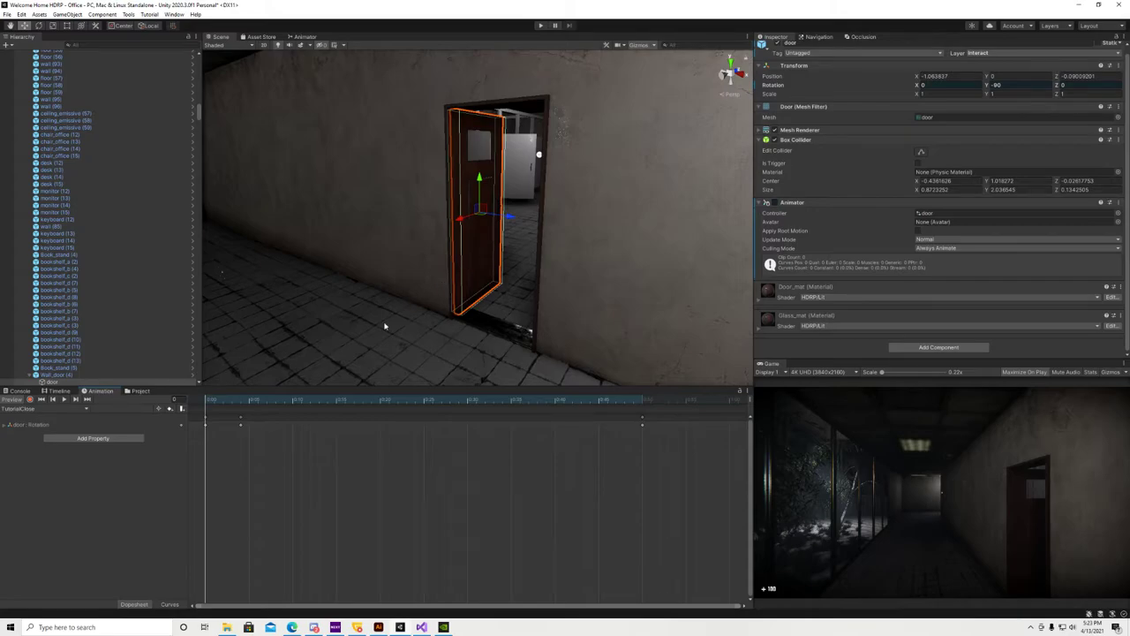
left_click(1019, 88)
type("0")
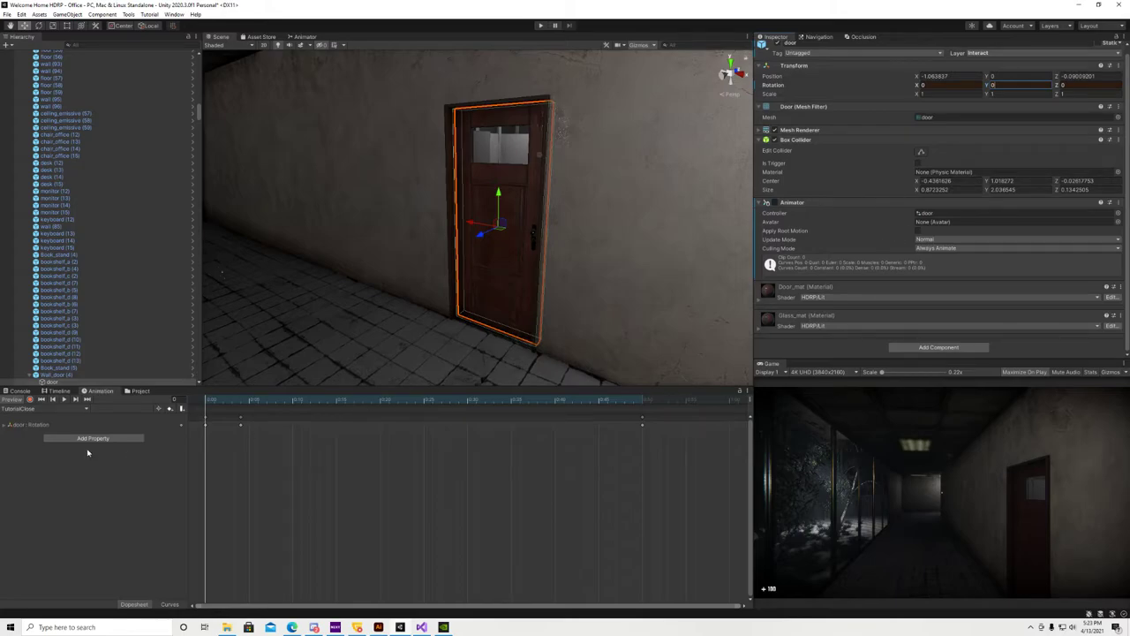
left_click(64, 399)
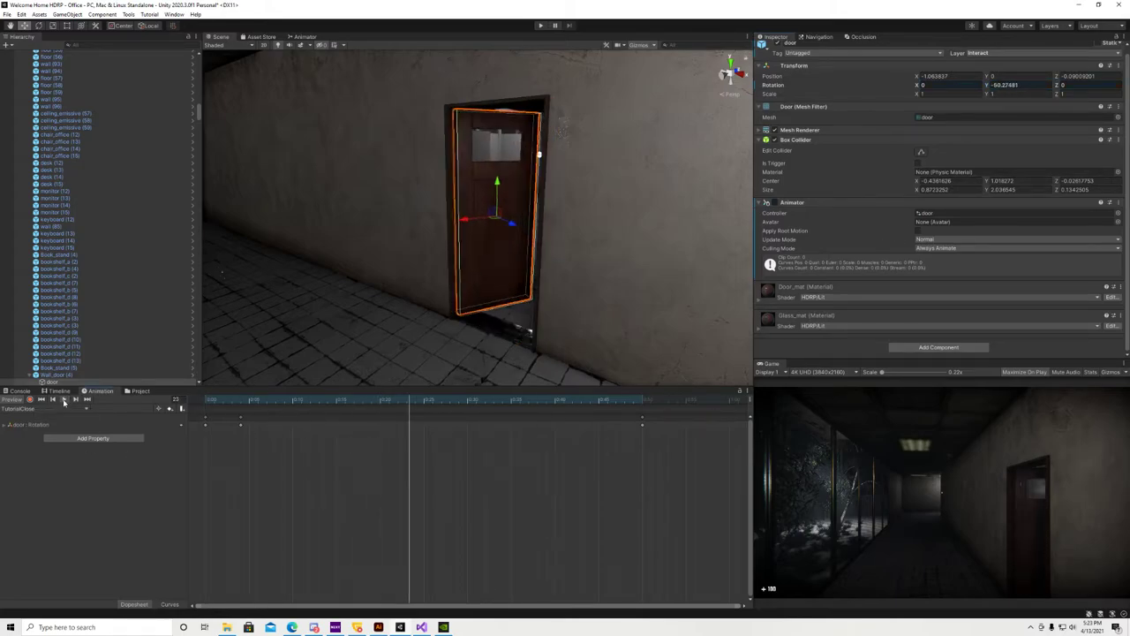
left_click(1010, 85)
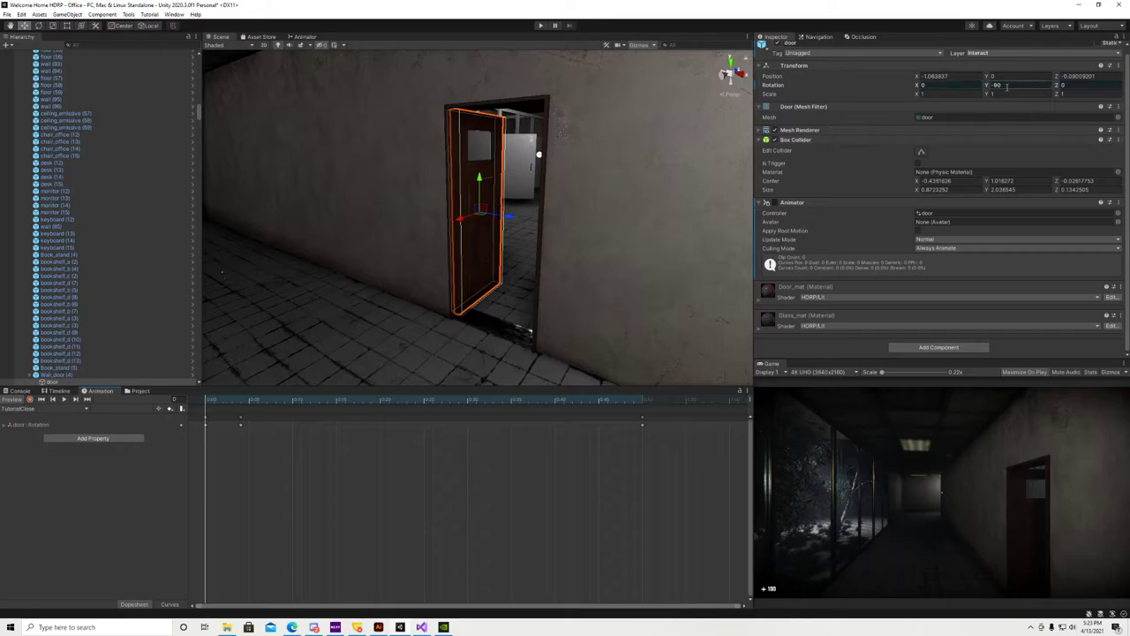
type("0")
key("Return")
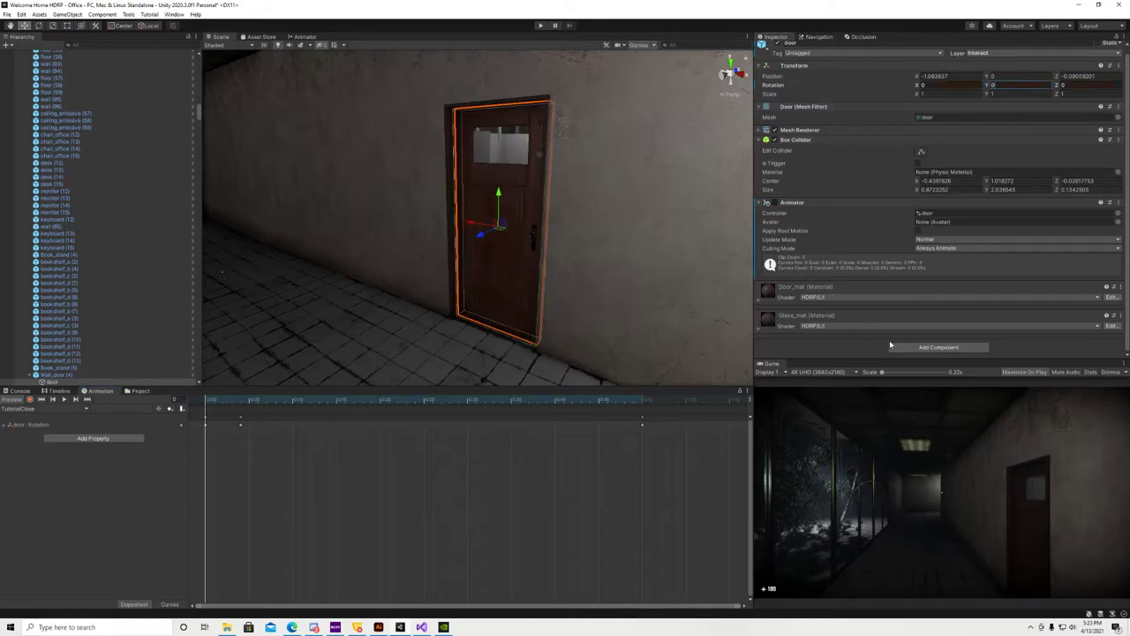
- Add an Animation component with Play Automatically off and two empty Animations slots
left_click(909, 349)
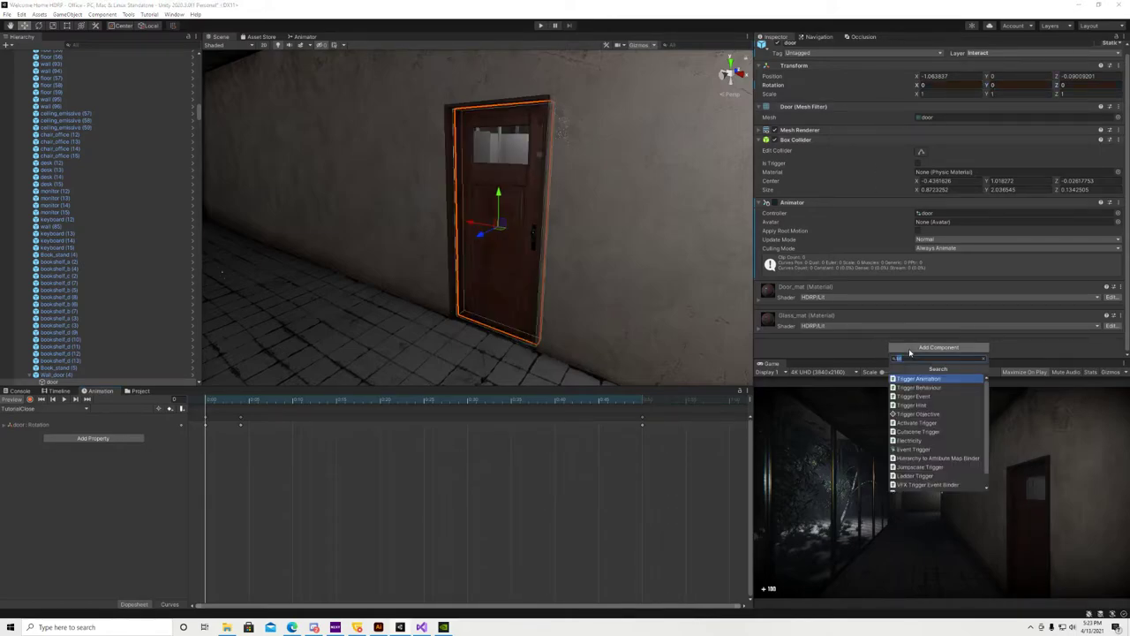
type("anima")
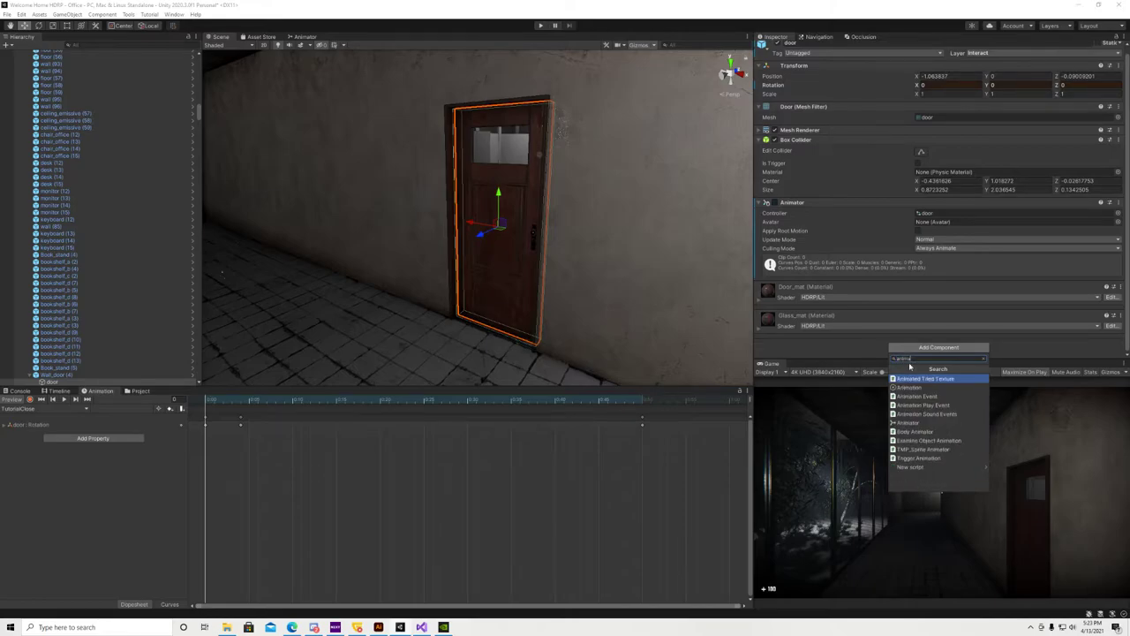
left_click(909, 387)
scroll(910, 303, "down", 2)
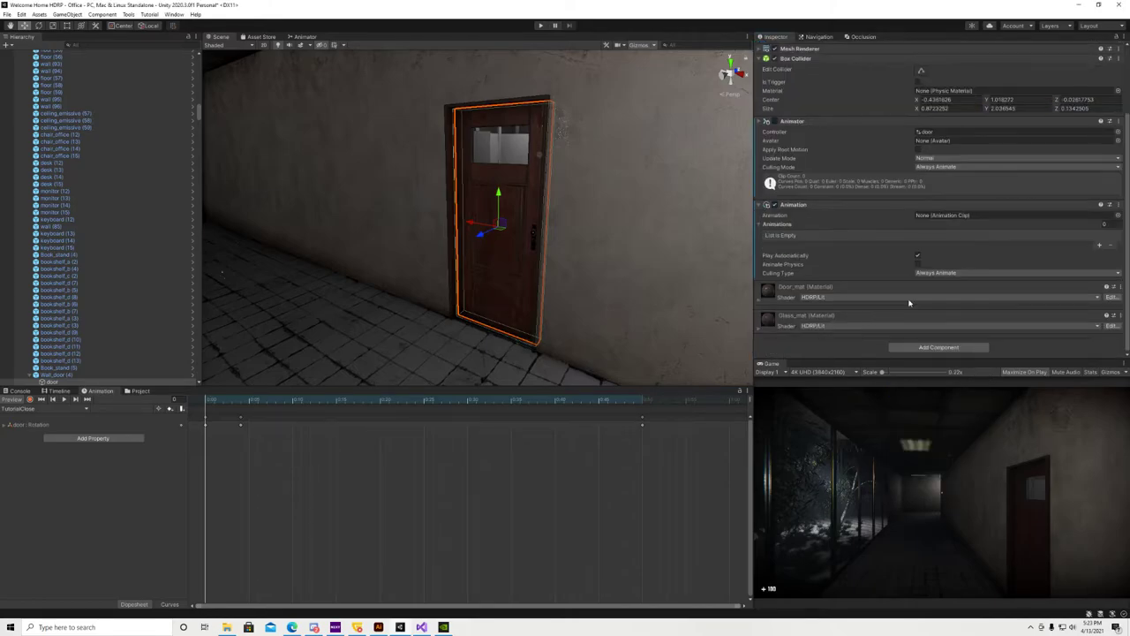
left_click(917, 257)
left_click(1099, 245)
left_click(1099, 246)
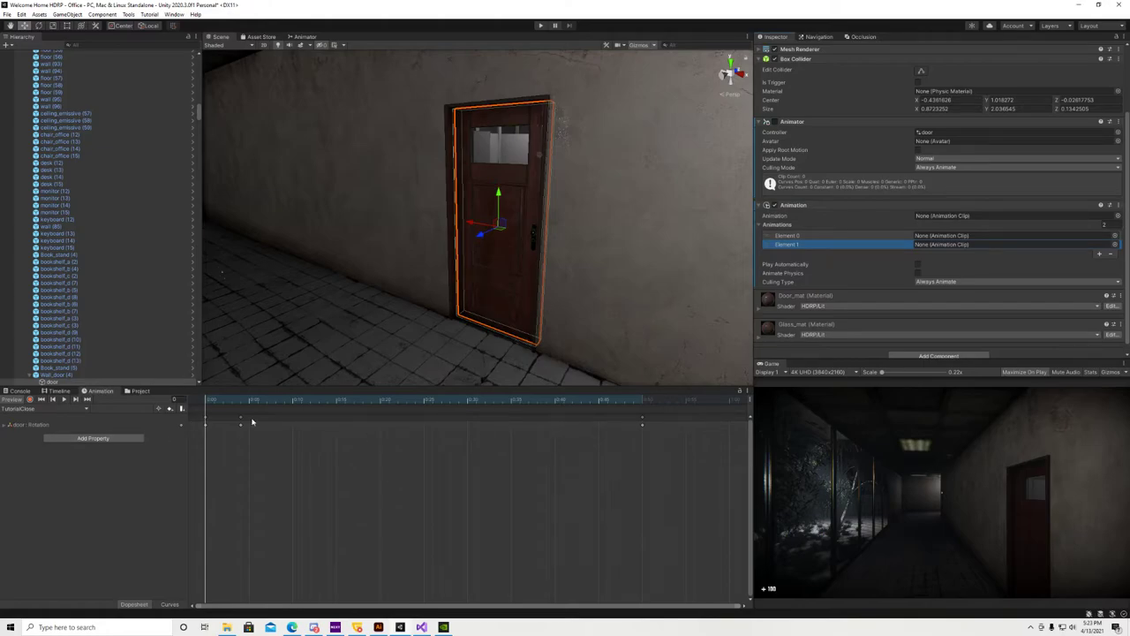
left_click(138, 390)
- Search the project with 't:al' and assign TutorialOpen to the first animation slot
left_click(593, 400)
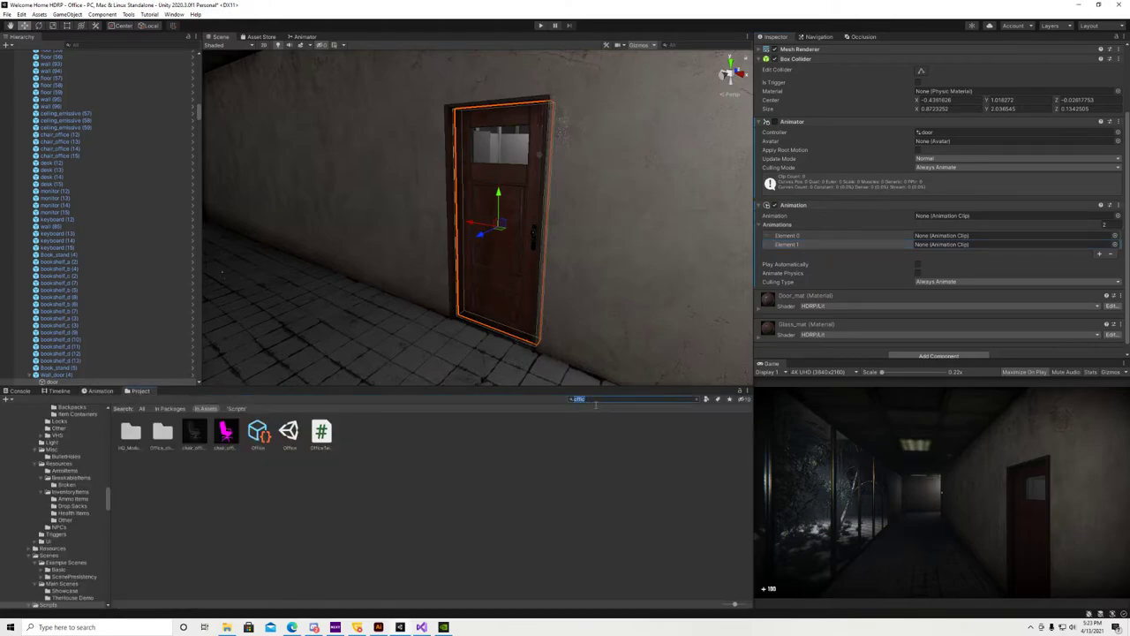
type("t:a")
type("l")
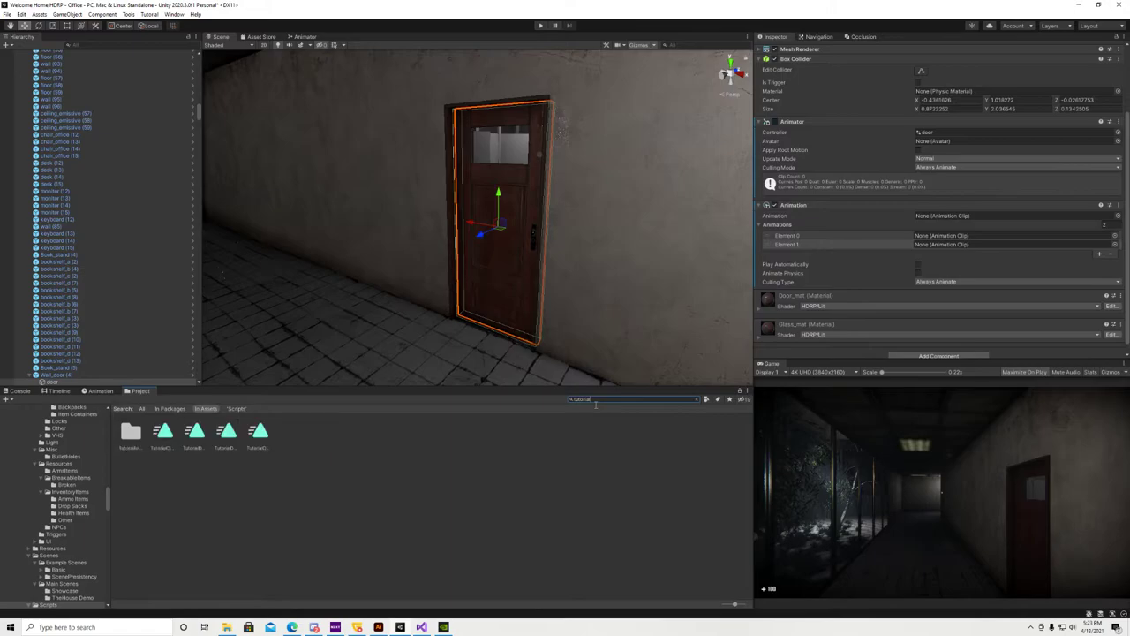
left_click(198, 437)
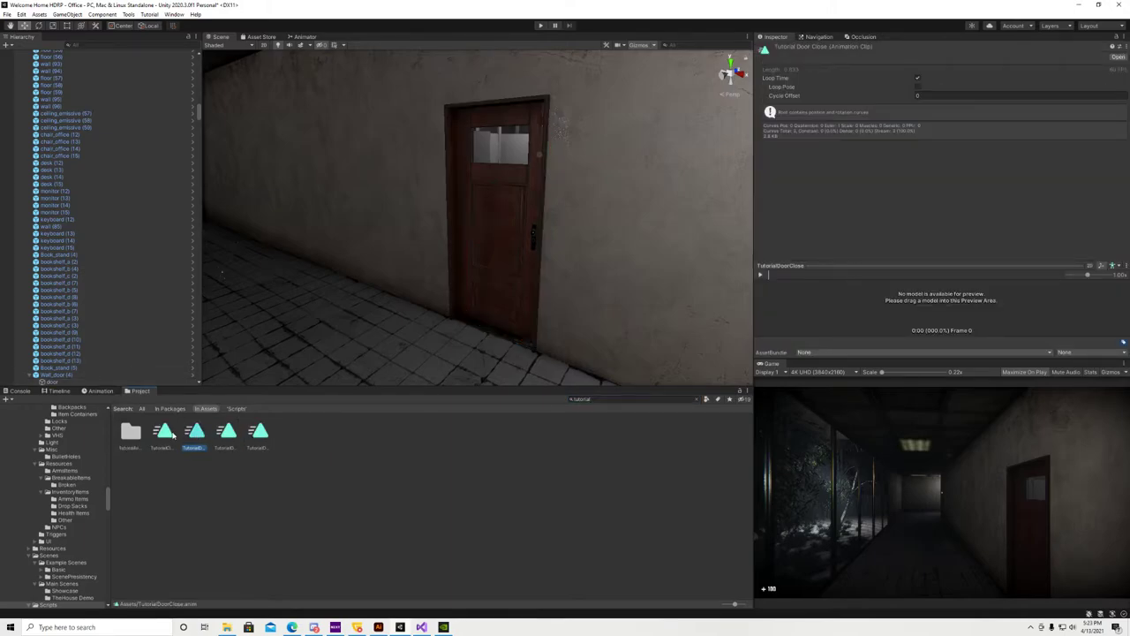
left_click(227, 432)
left_click(259, 433)
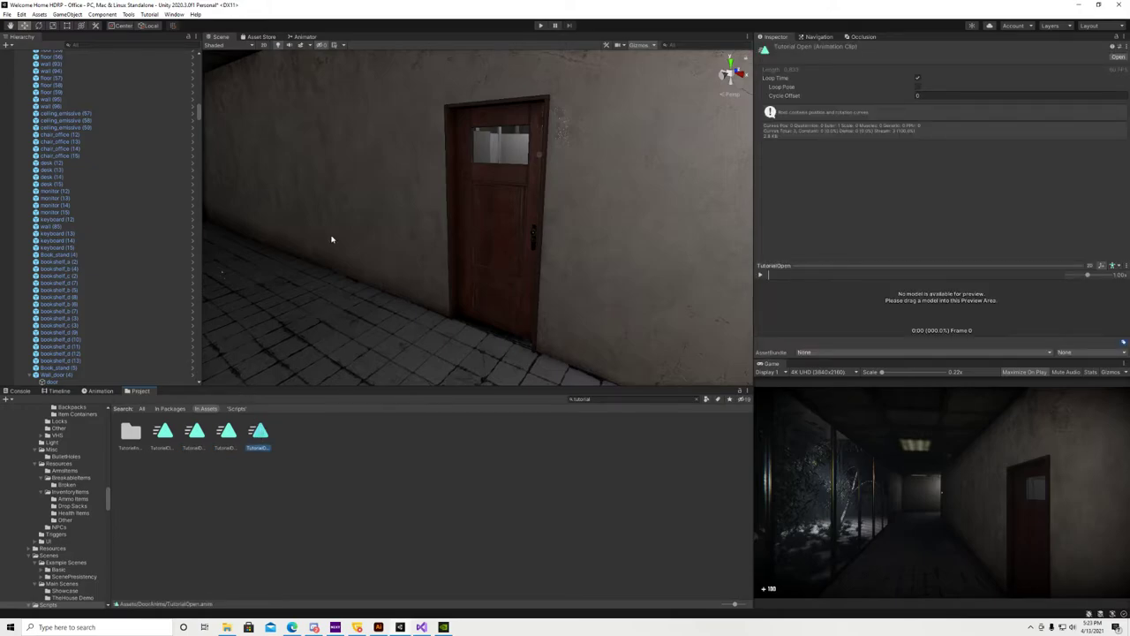
left_click(496, 212)
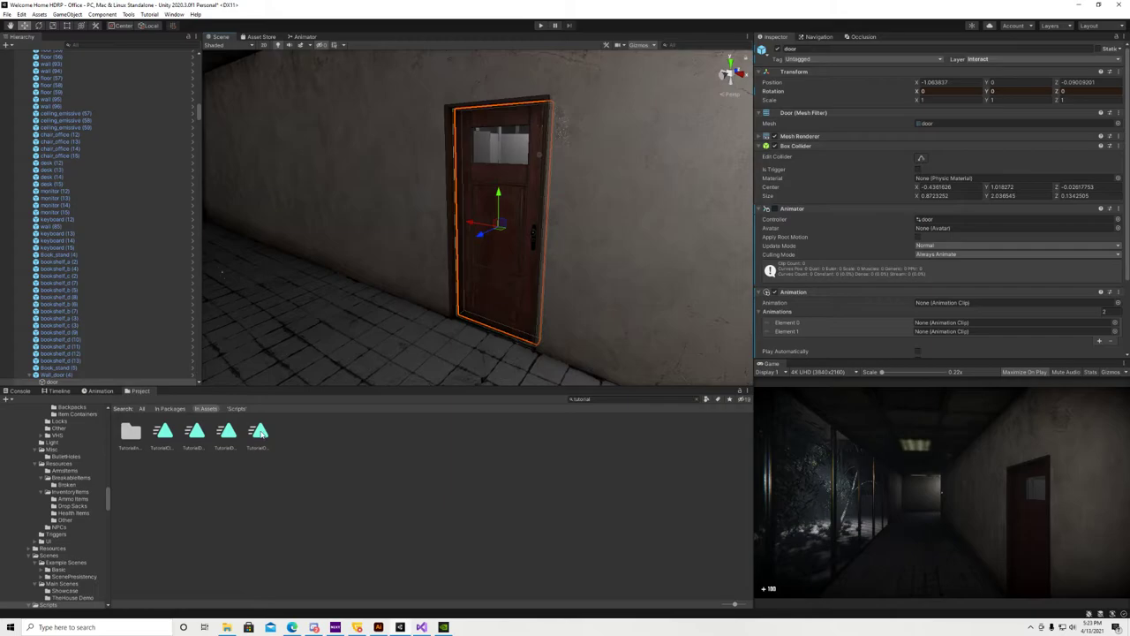
left_click_drag(261, 433, 965, 324)
- Put TutorialClose in Element 1 and set TutorialOpen as the default Animation clip
left_click(163, 433)
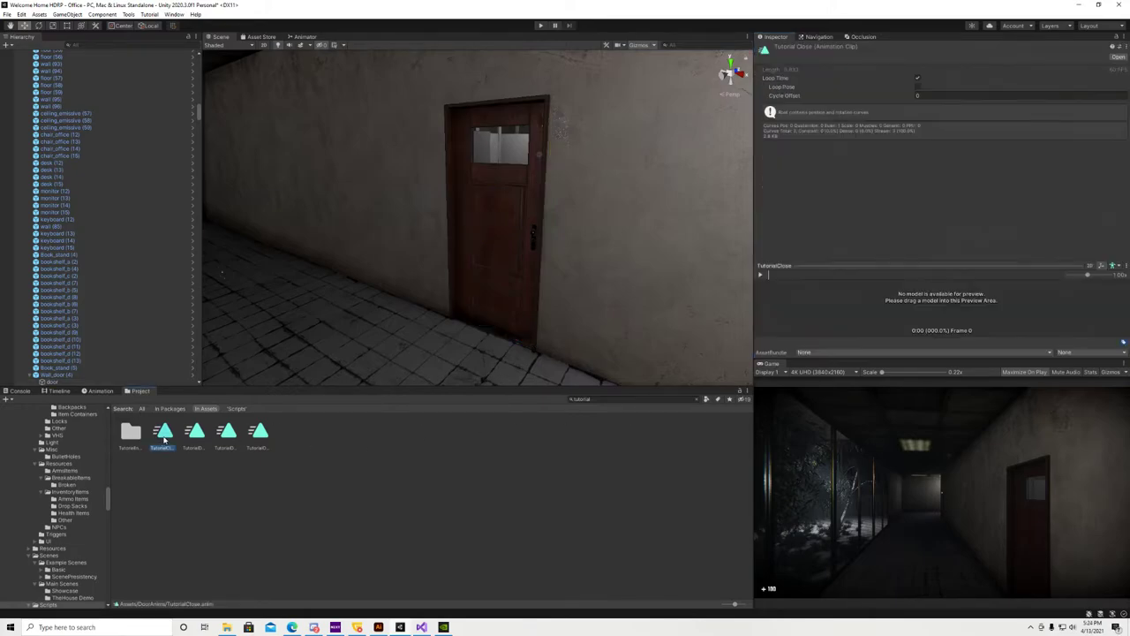
left_click(504, 241)
left_click_drag(167, 438, 947, 333)
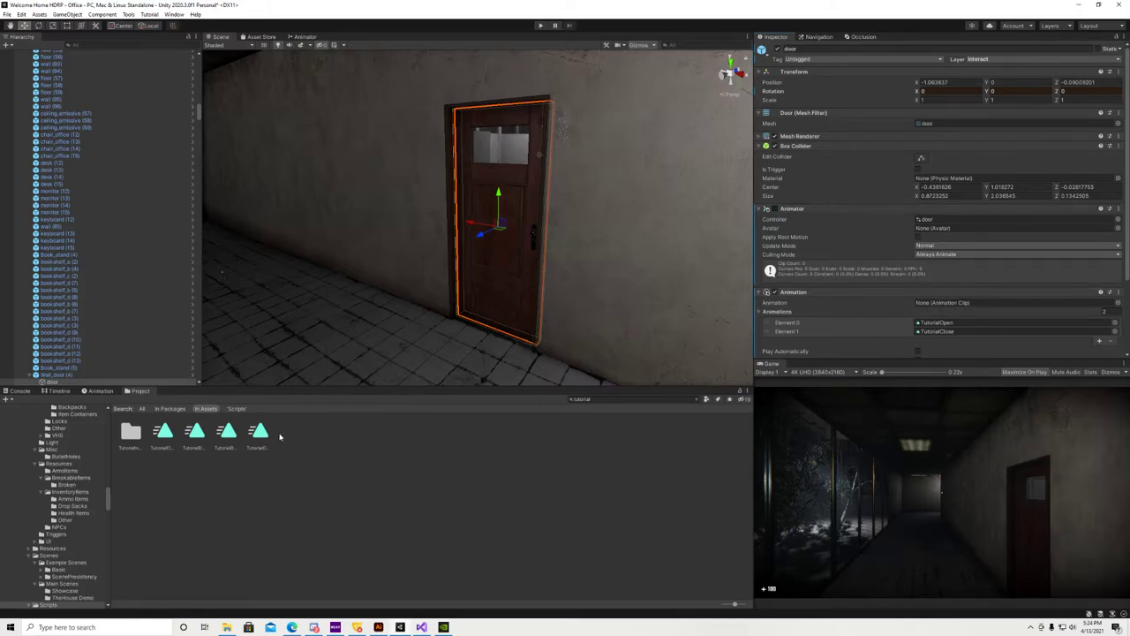
left_click_drag(258, 433, 947, 279)
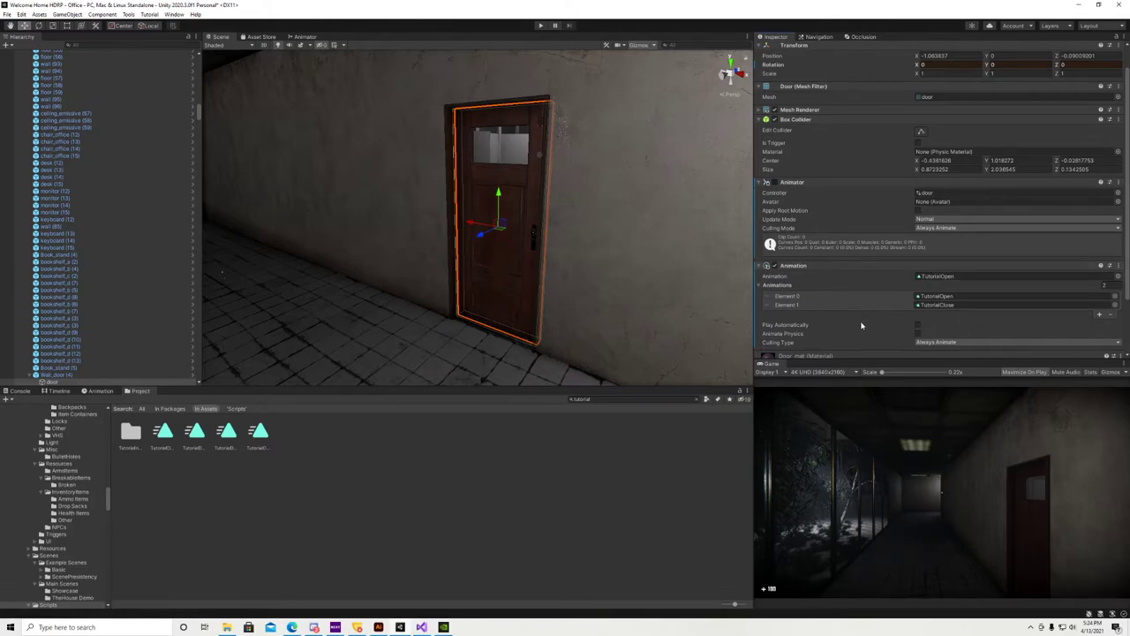
scroll(861, 325, "down", 2)
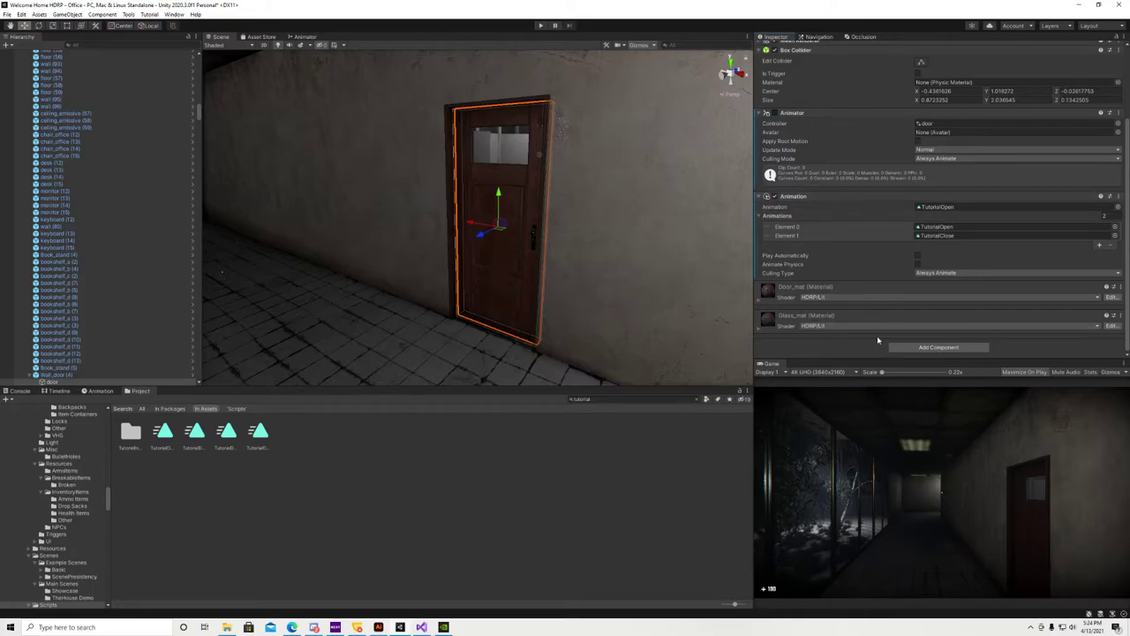
- Add the Dynamic Object script with Dynamic Type Door and Interact Type Animation
left_click(893, 348)
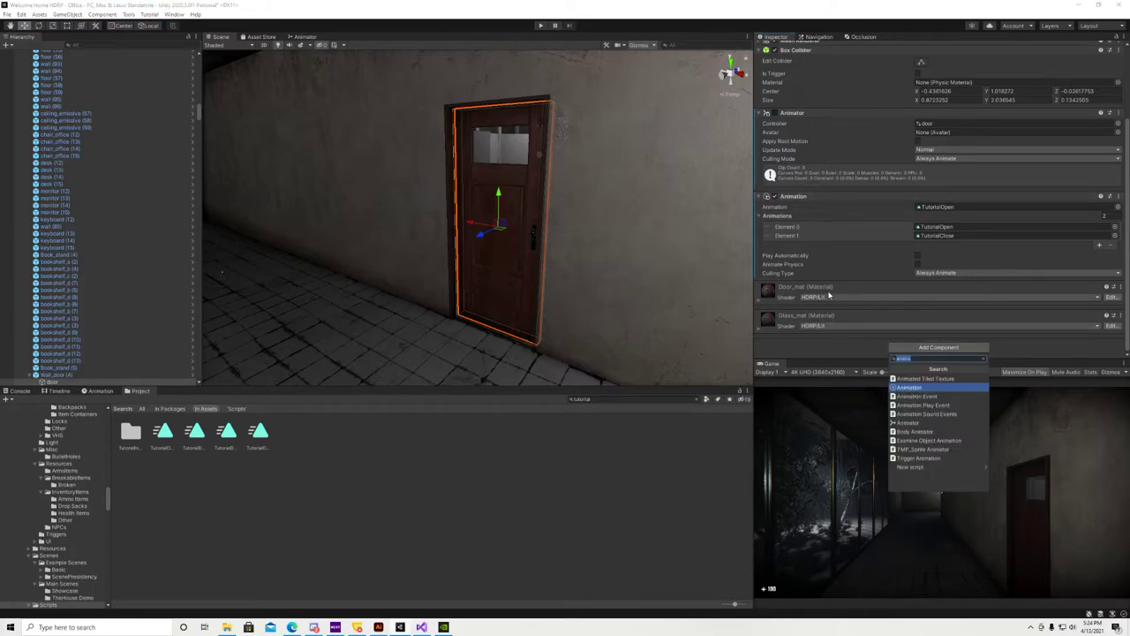
type("dynamic")
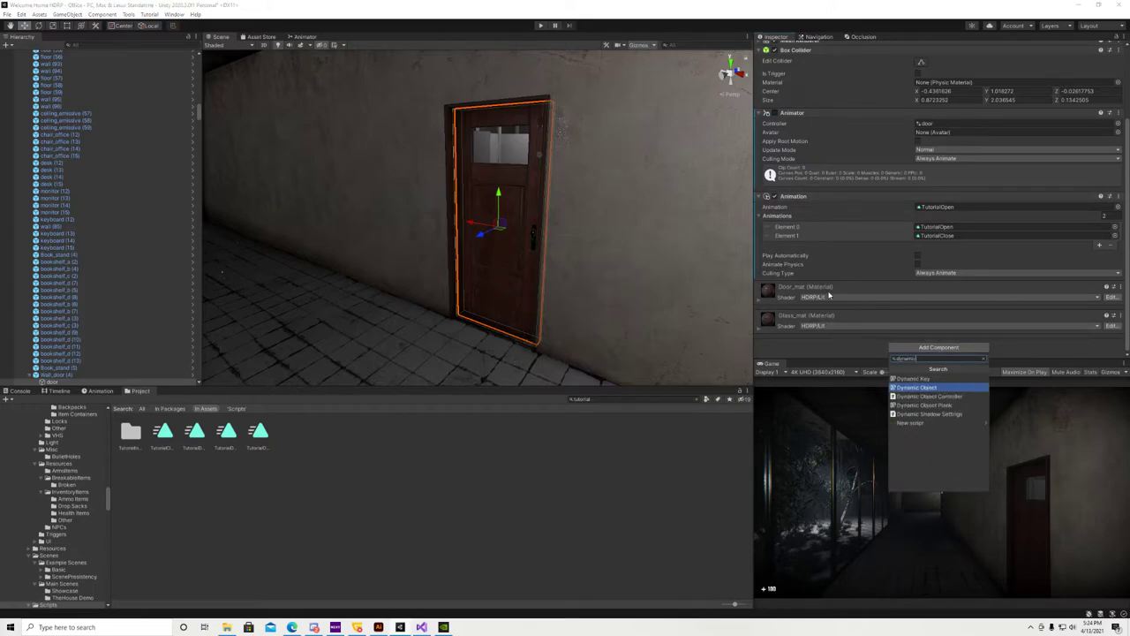
left_click(917, 386)
scroll(844, 330, "down", 5)
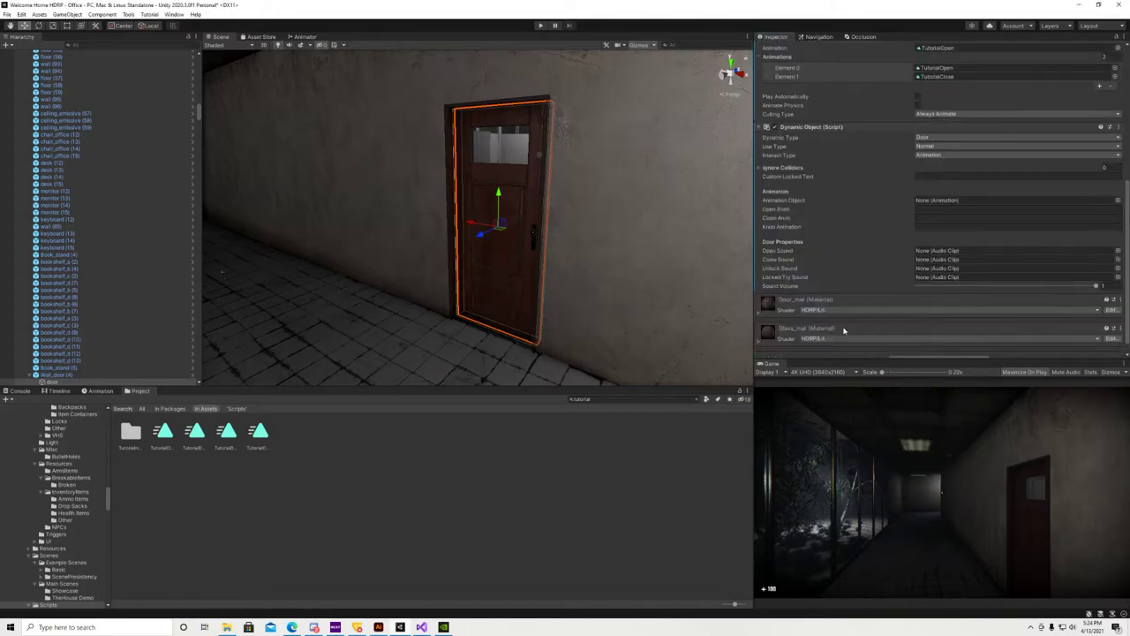
scroll(844, 330, "up", 3)
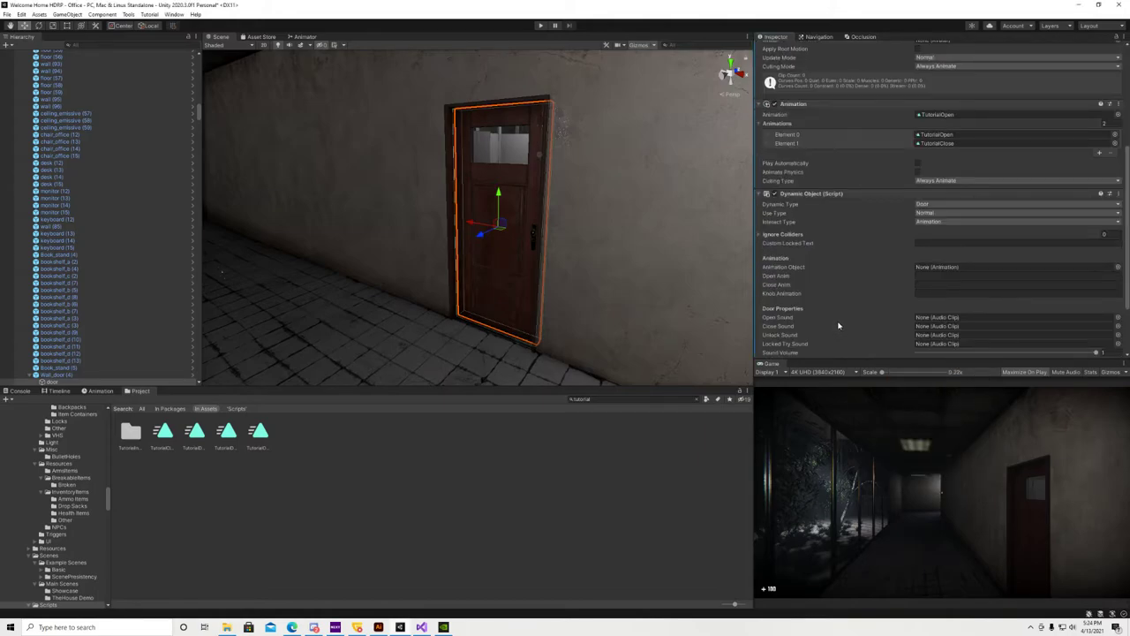
scroll(839, 326, "down", 3)
left_click(926, 125)
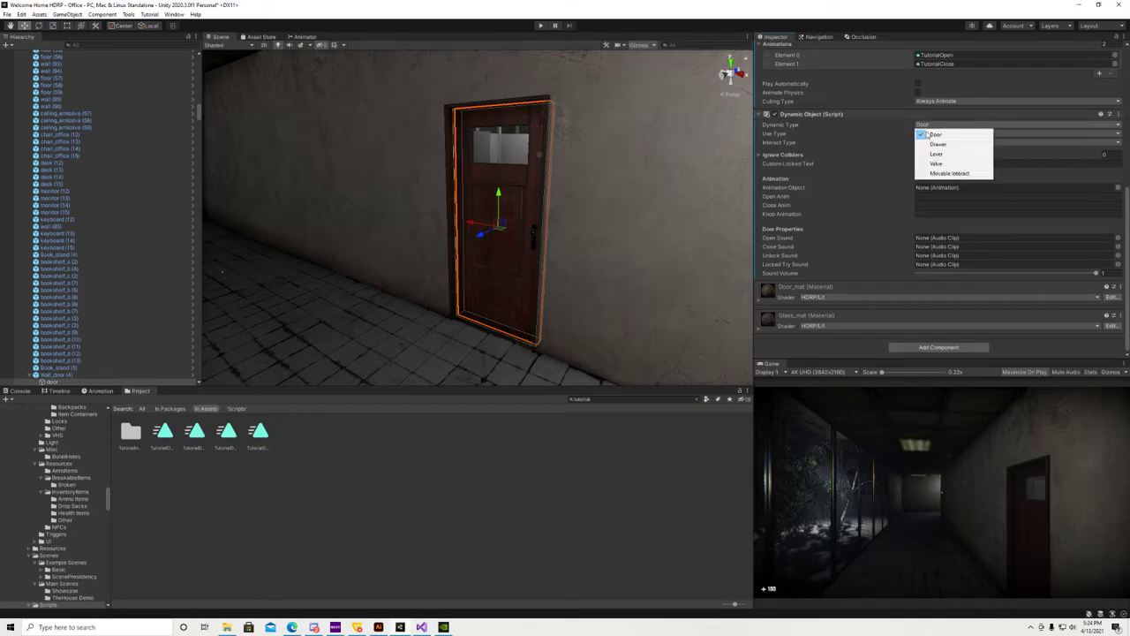
left_click(864, 142)
left_click(927, 143)
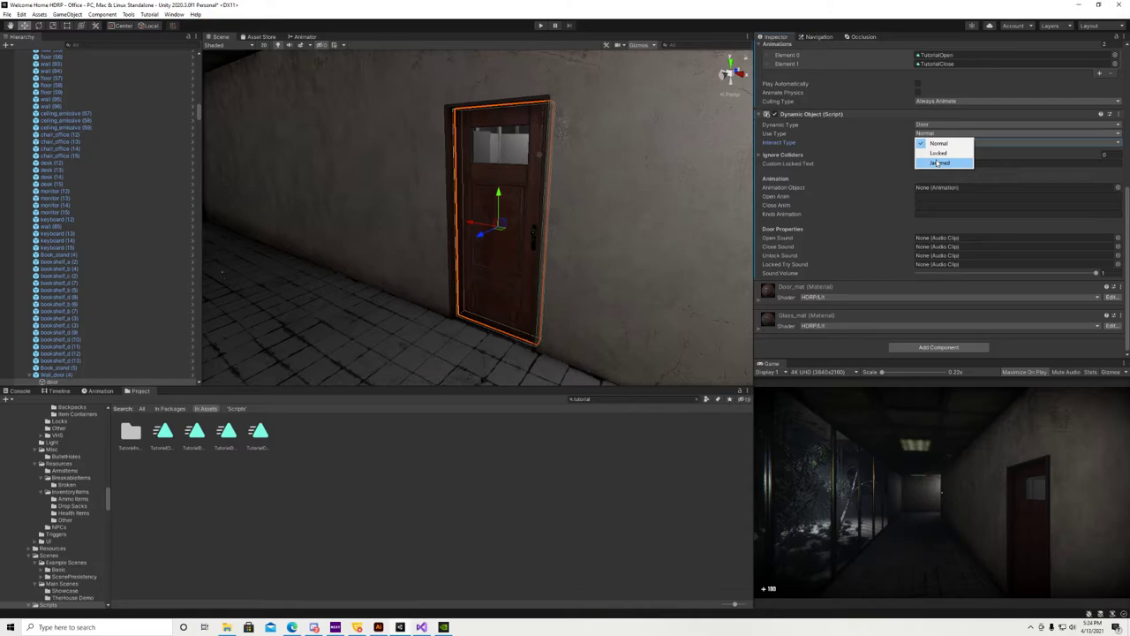
left_click(939, 163)
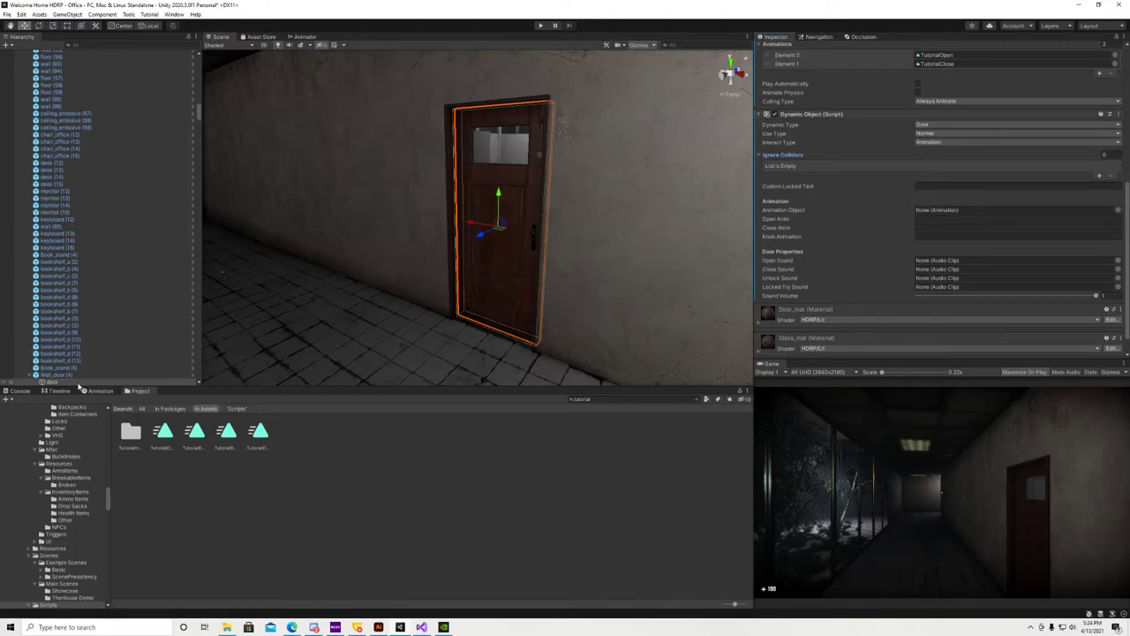
- Assign the door as Animation Object and enter TutorialOpen as the Open Anim
left_click_drag(81, 384, 944, 215)
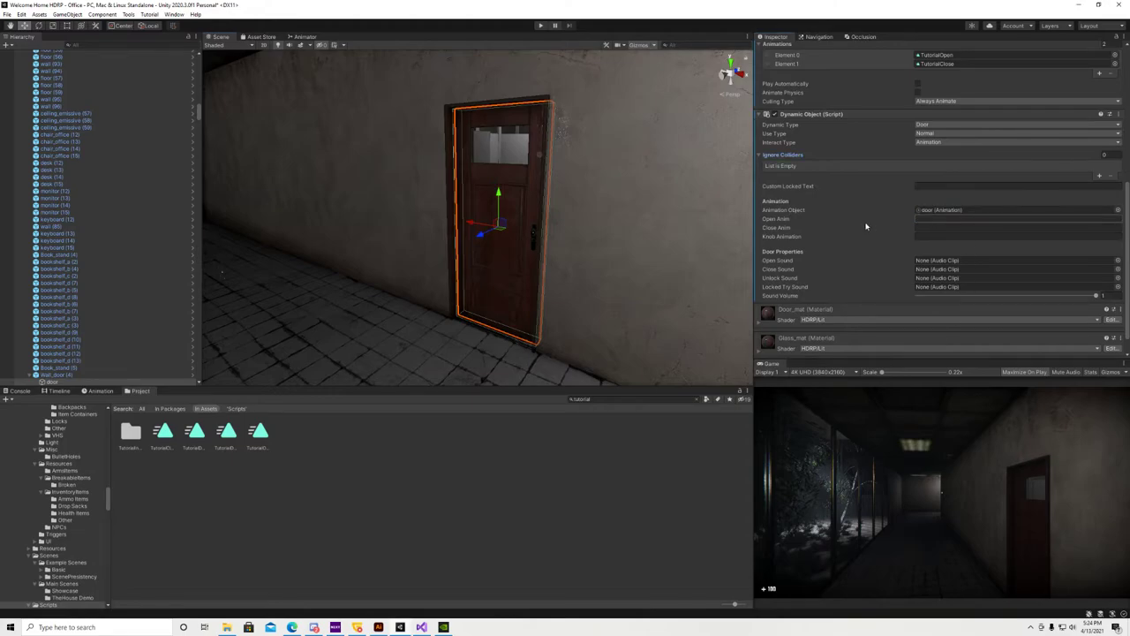
scroll(859, 218, "up", 5)
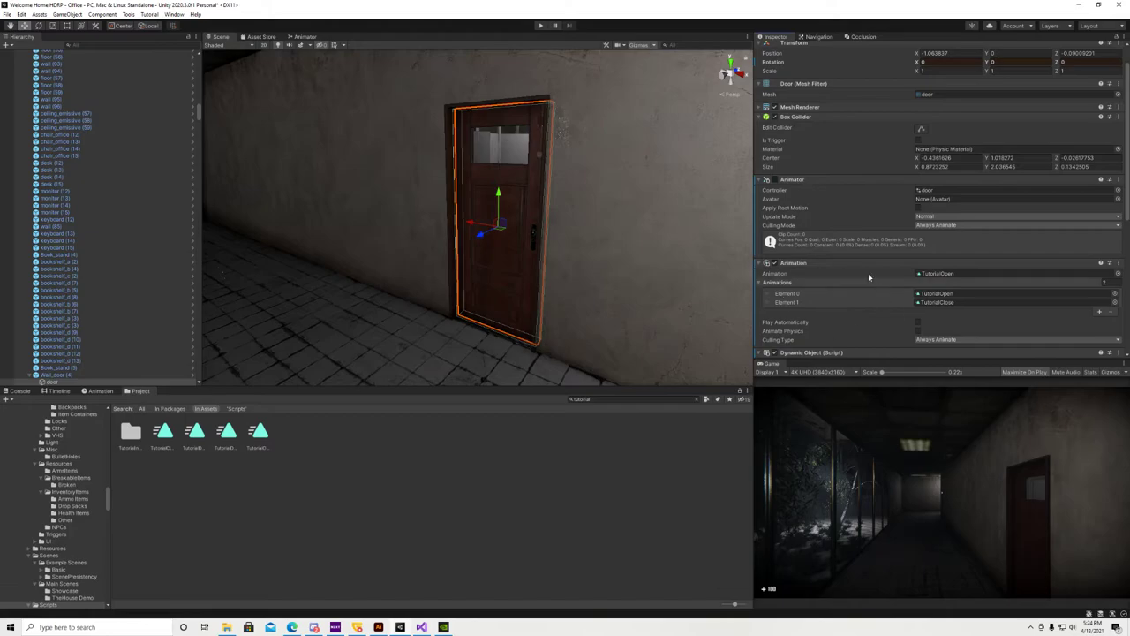
scroll(859, 308, "down", 5)
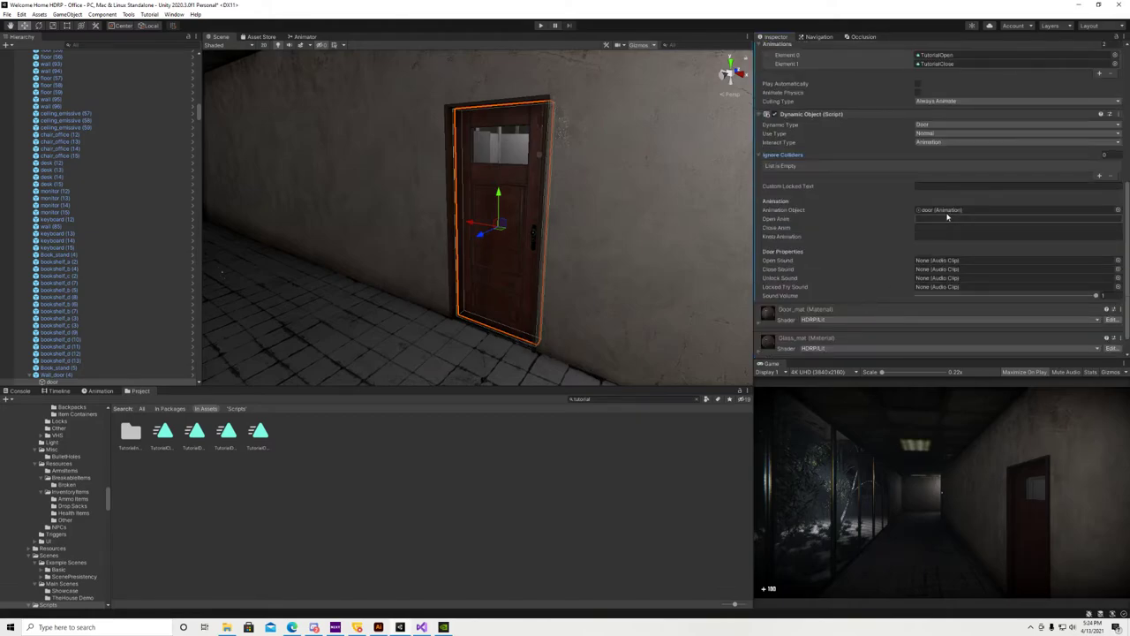
scroll(861, 170, "up", 2)
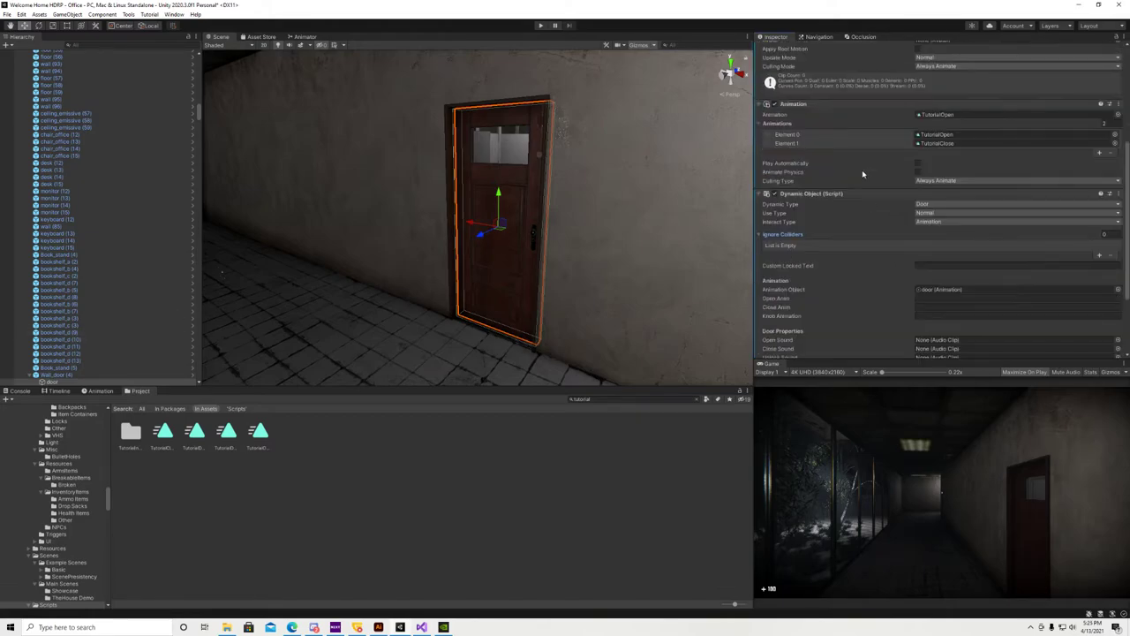
scroll(909, 256, "down", 2)
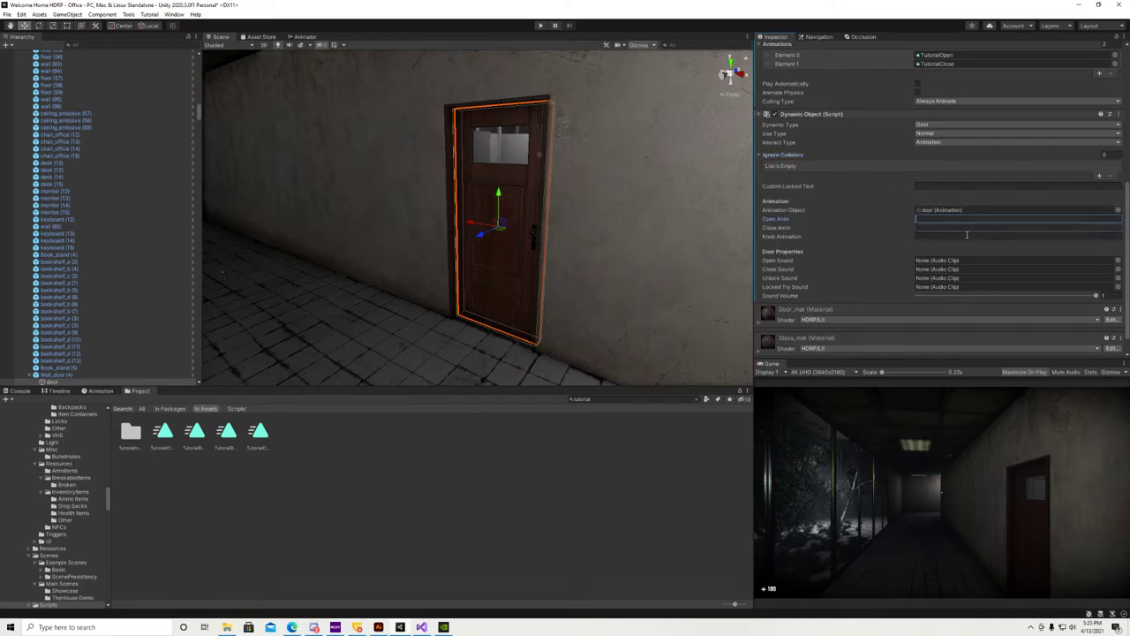
type("D")
key("BackSpace")
type("TutorialOpen")
- Enter TutorialClose as the Close Anim name
left_click(943, 229)
type("Tut")
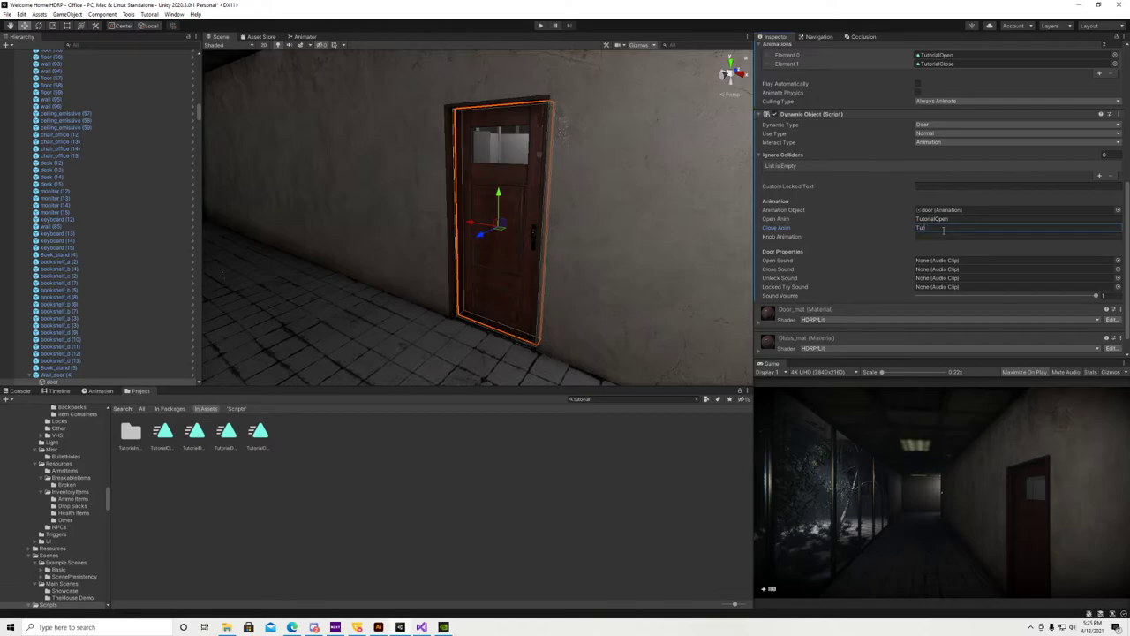
type("orialClose")
key("shift+Tab")
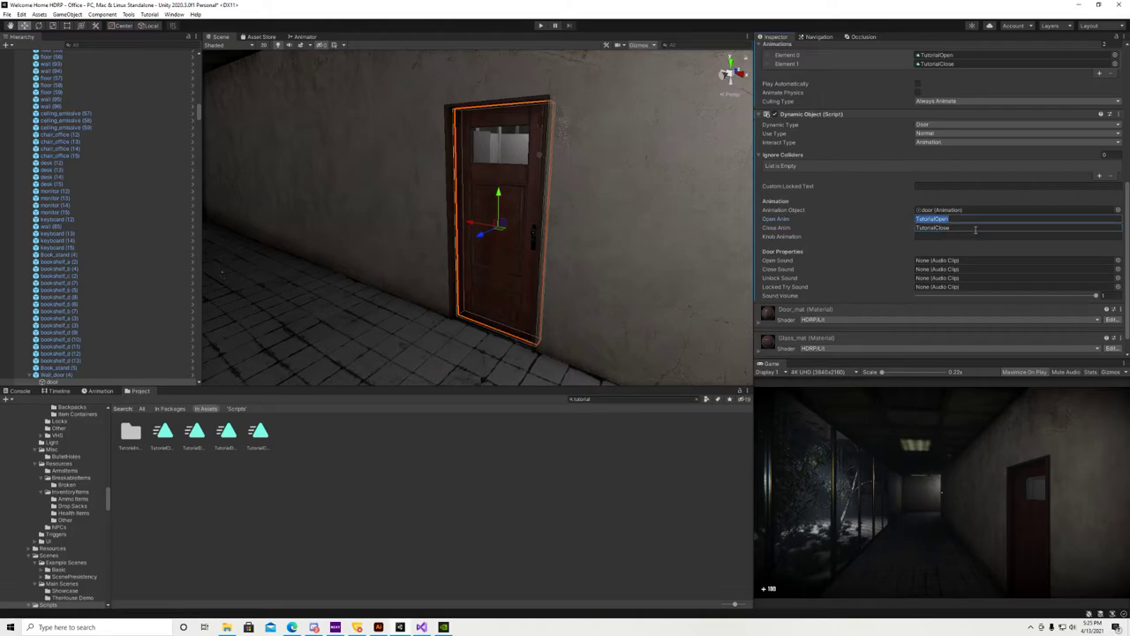
left_click(975, 228)
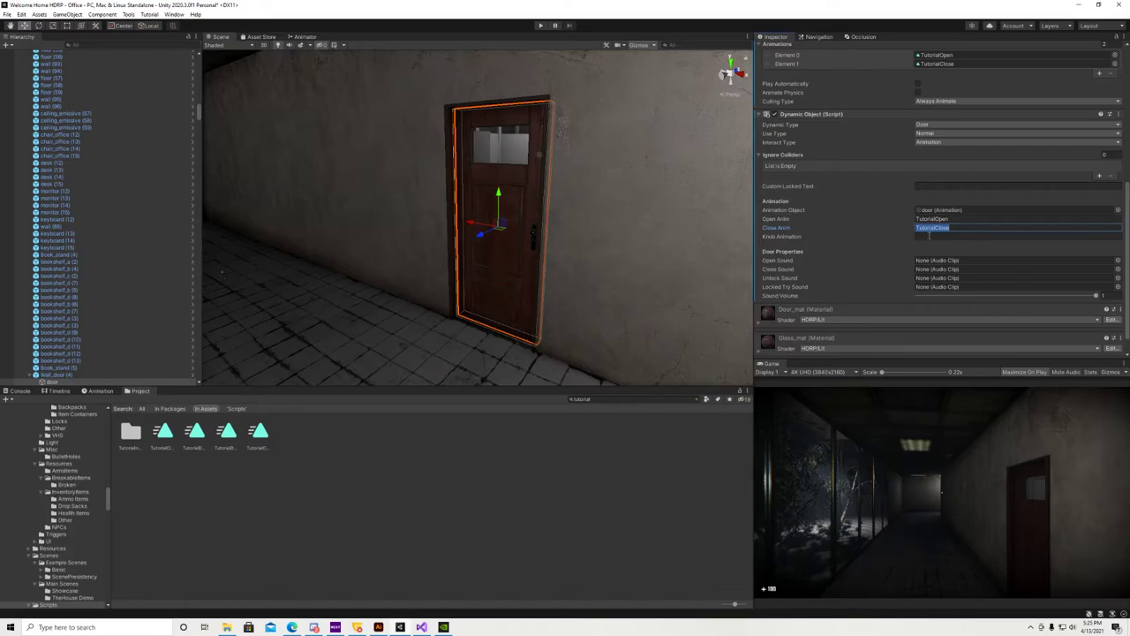
scroll(868, 262, "down", 2)
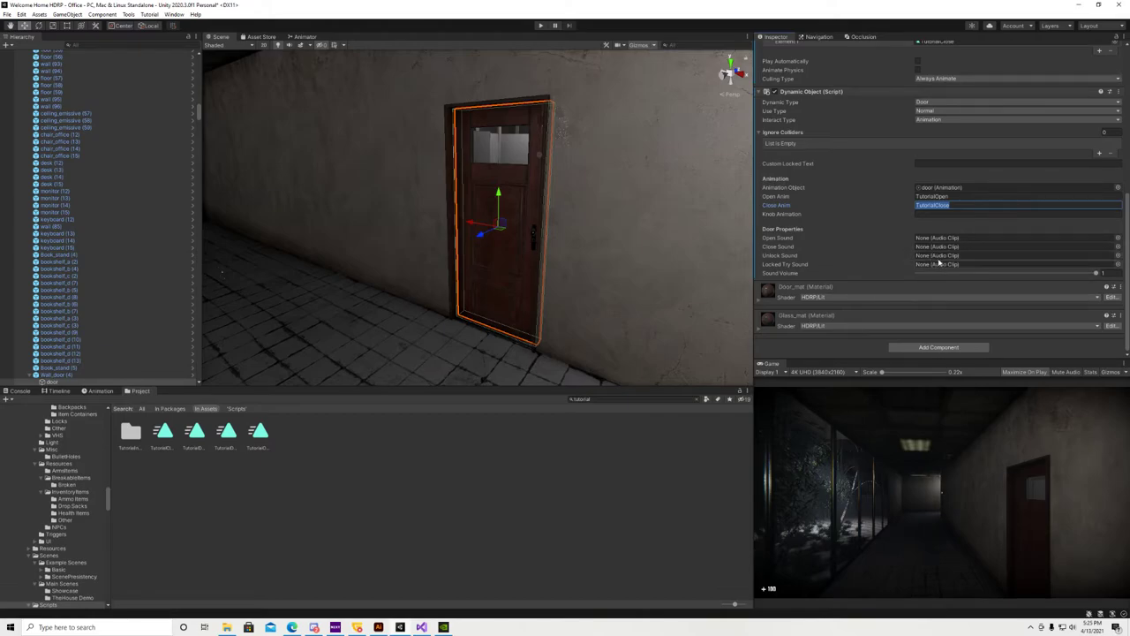
- Assign DoorOpen_01 as the door's Open Sound from a 'dooro' search in the object picker
left_click(1117, 237)
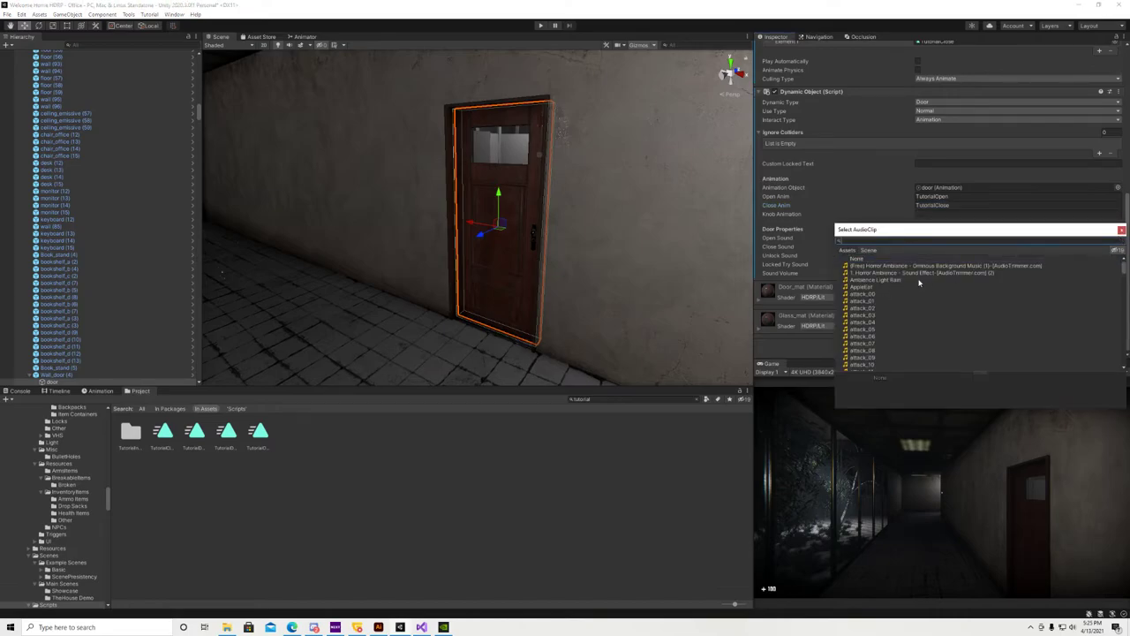
type("door")
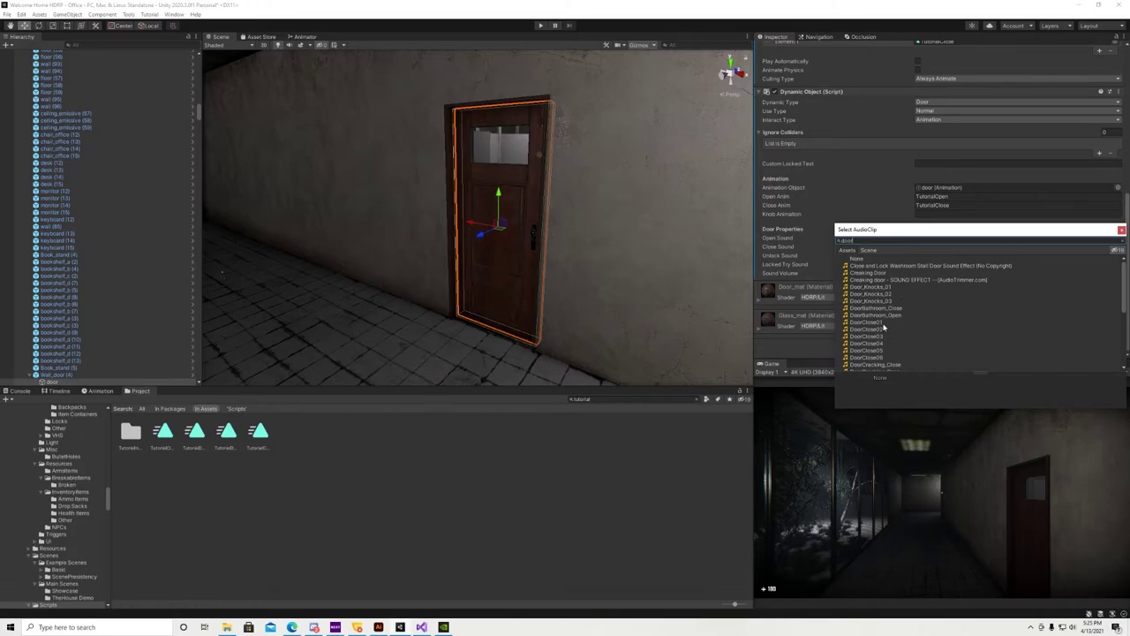
type("op")
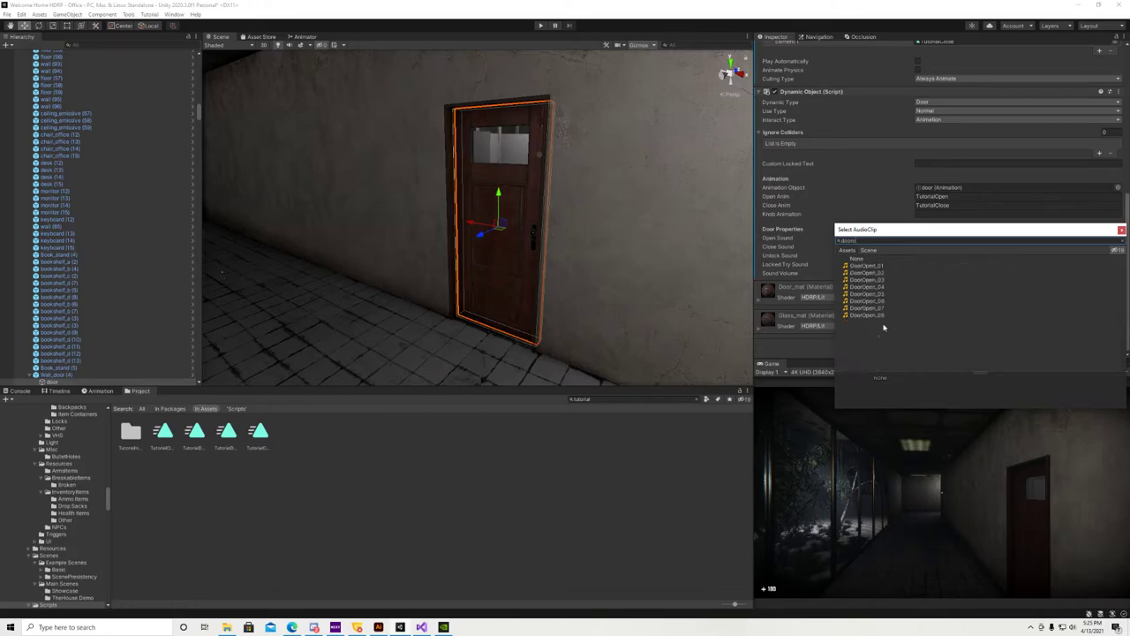
left_click(869, 266)
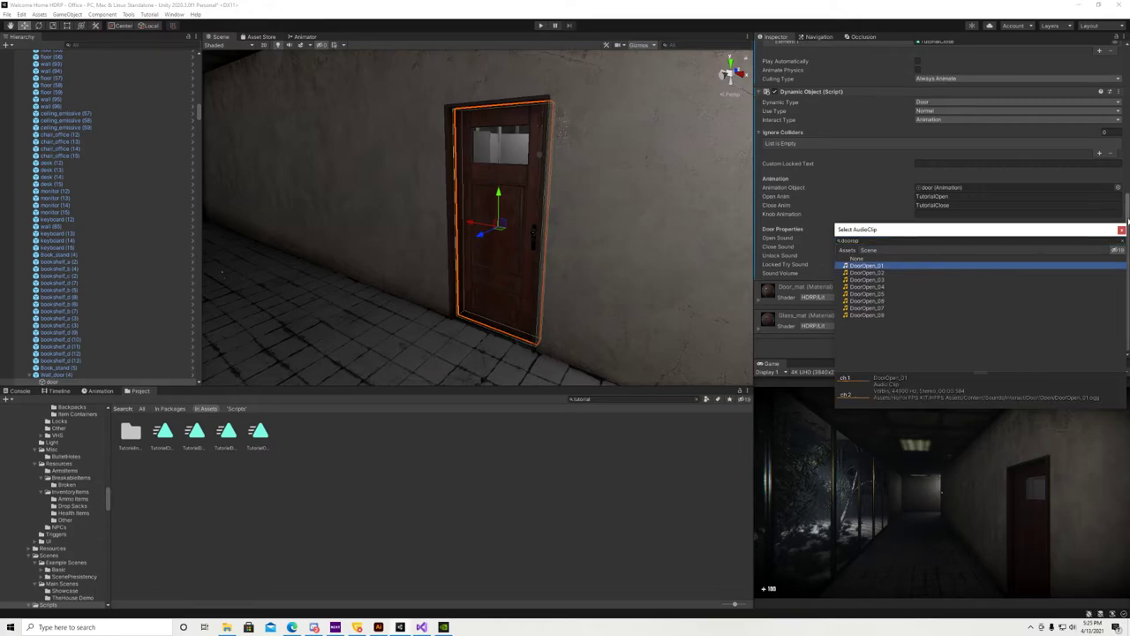
left_click(1122, 229)
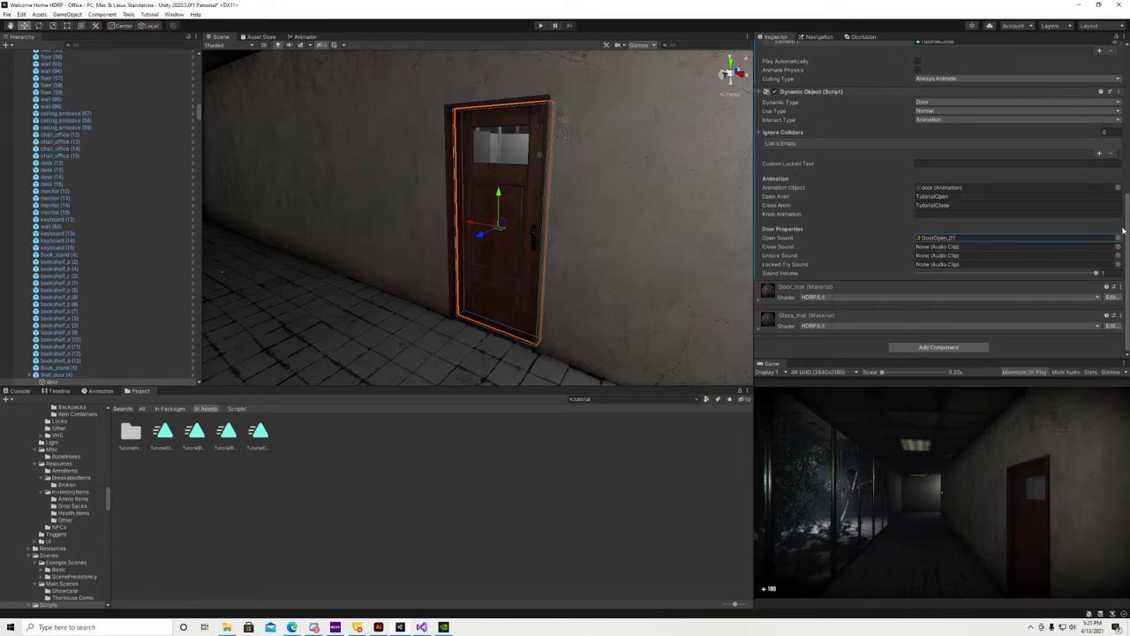
- Locate and preview the DoorOpen_01 clip twice, then reselect the door in the scene
left_click(934, 238)
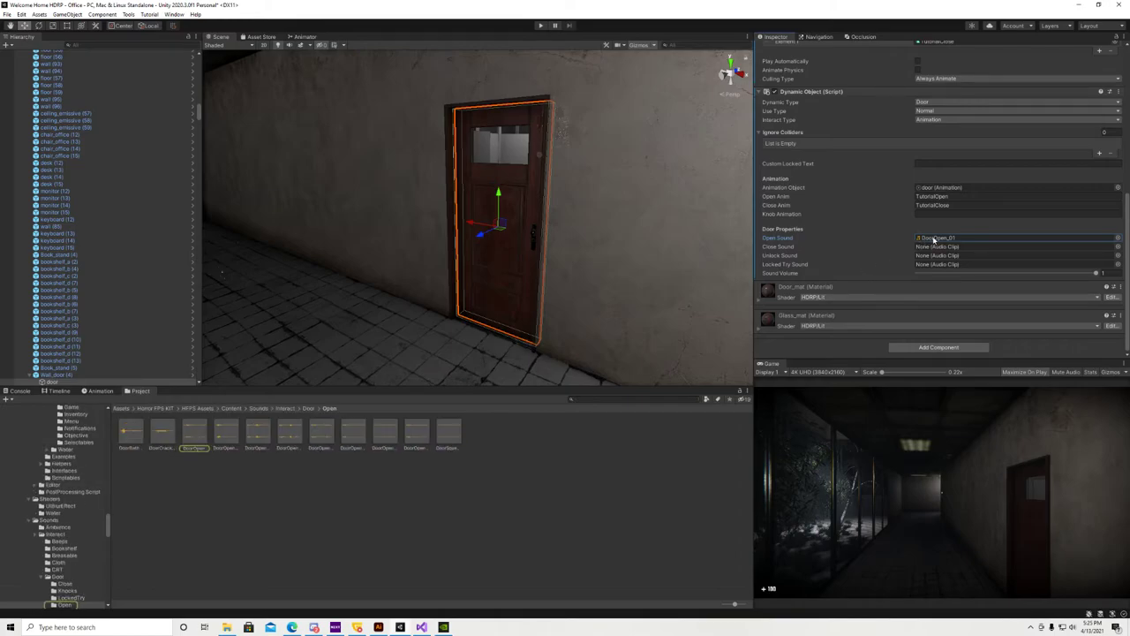
left_click(196, 437)
left_click(1095, 266)
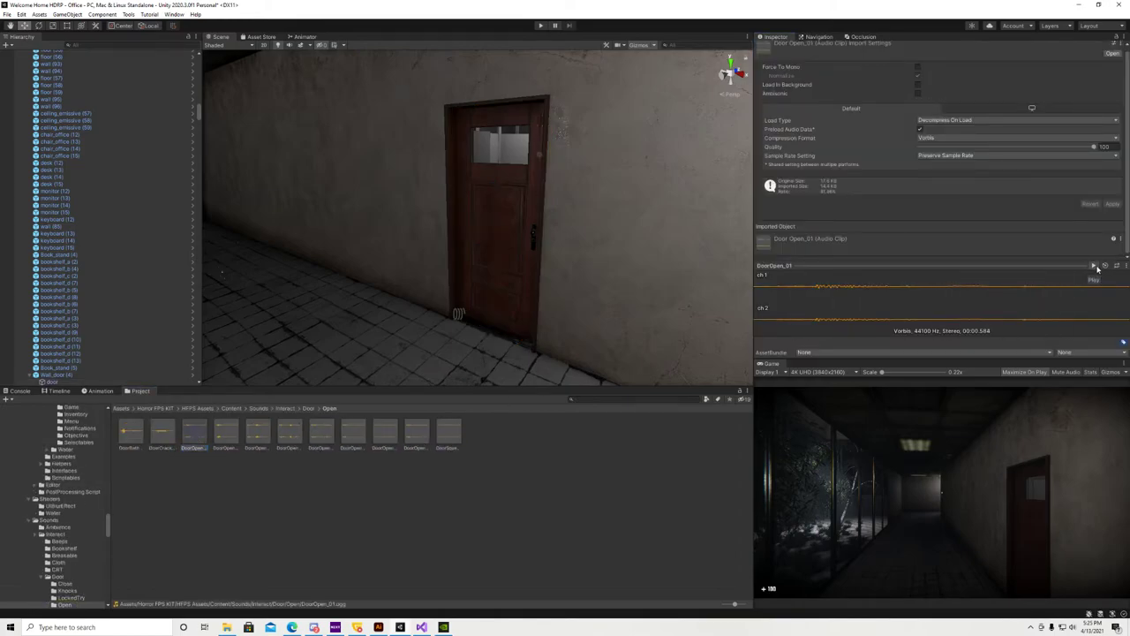
left_click(1095, 266)
left_click(497, 260)
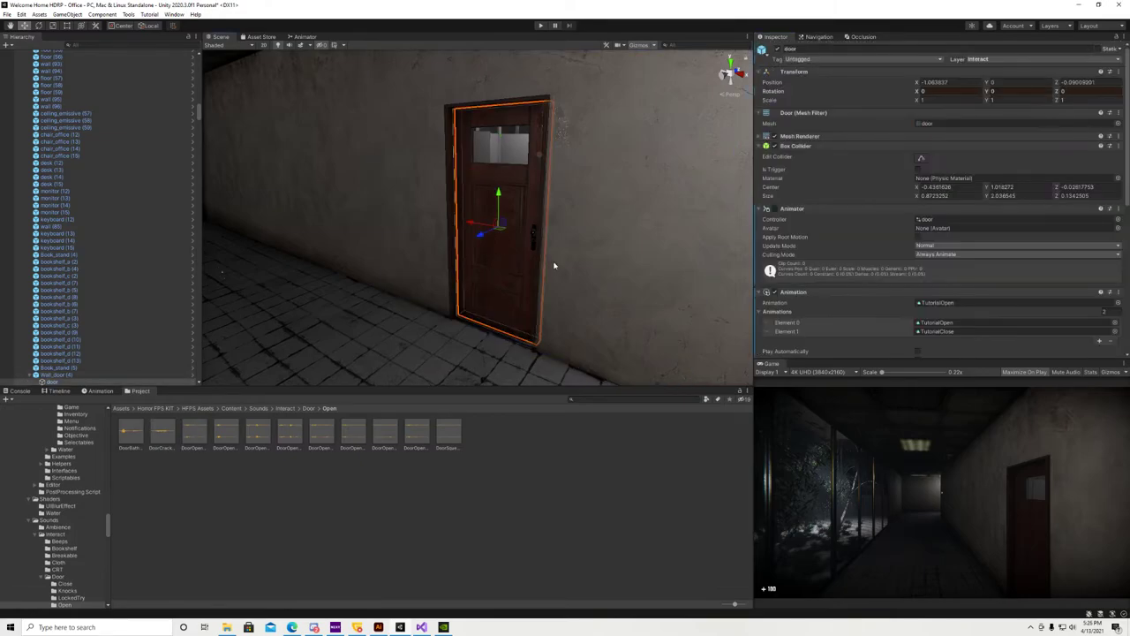
scroll(946, 280, "down", 5)
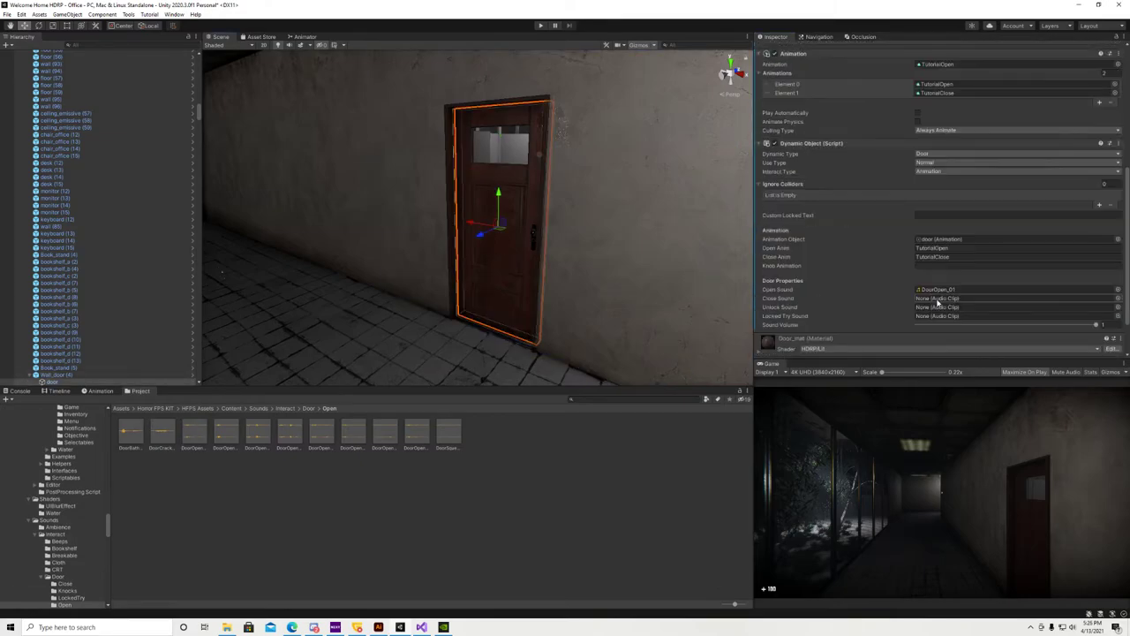
- Assign DoorClose01 as the door's Close Sound from a 'doorClose' search in the picker
left_click(1118, 298)
type("doorC")
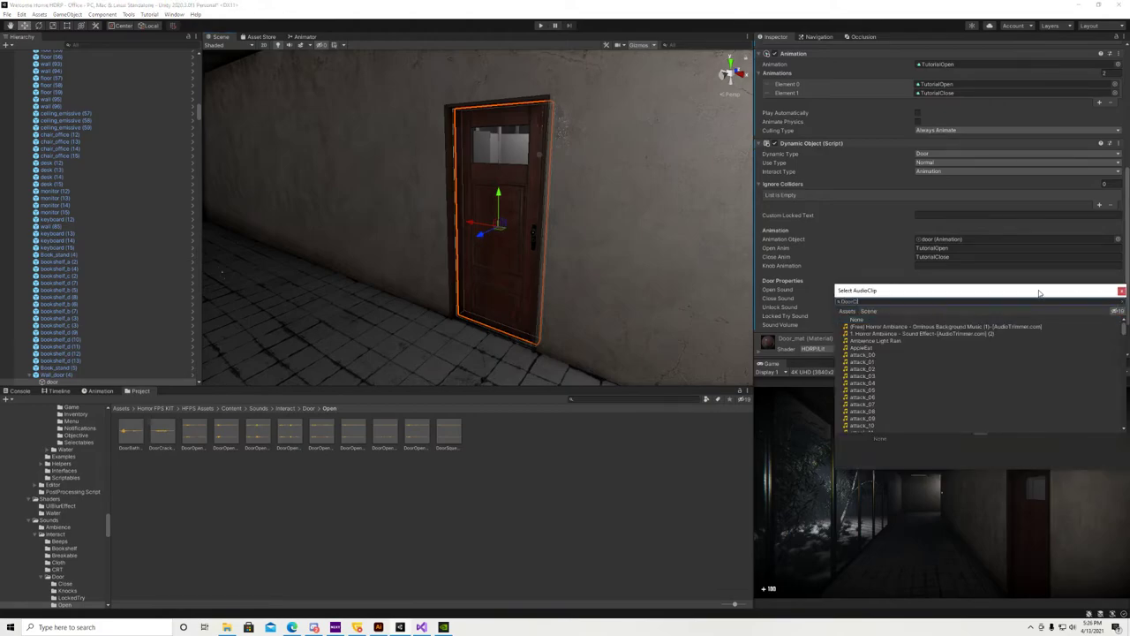
type("lose")
left_click(867, 327)
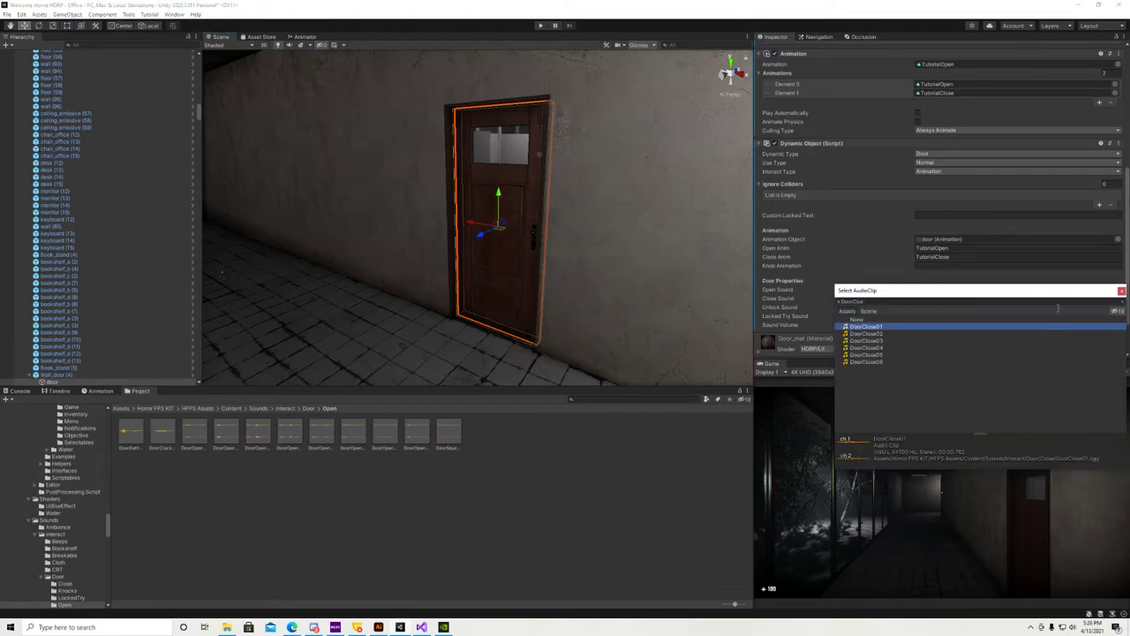
left_click(1121, 291)
- Preview the DoorClose01 clip twice, then reselect the door panel in the scene
double_click(1097, 302)
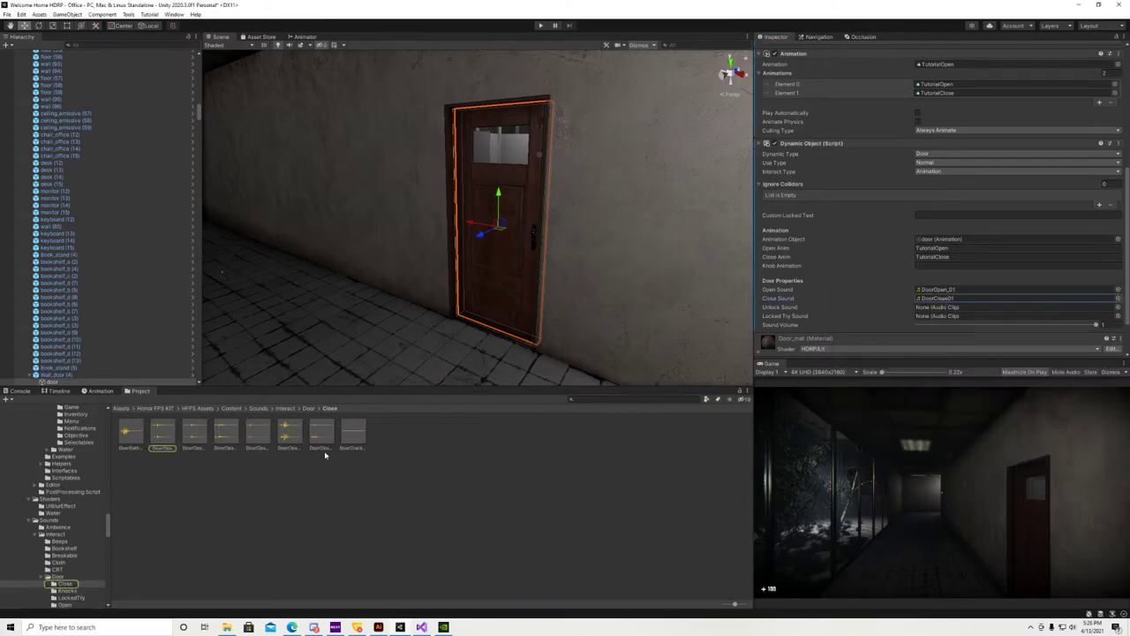
left_click(1094, 265)
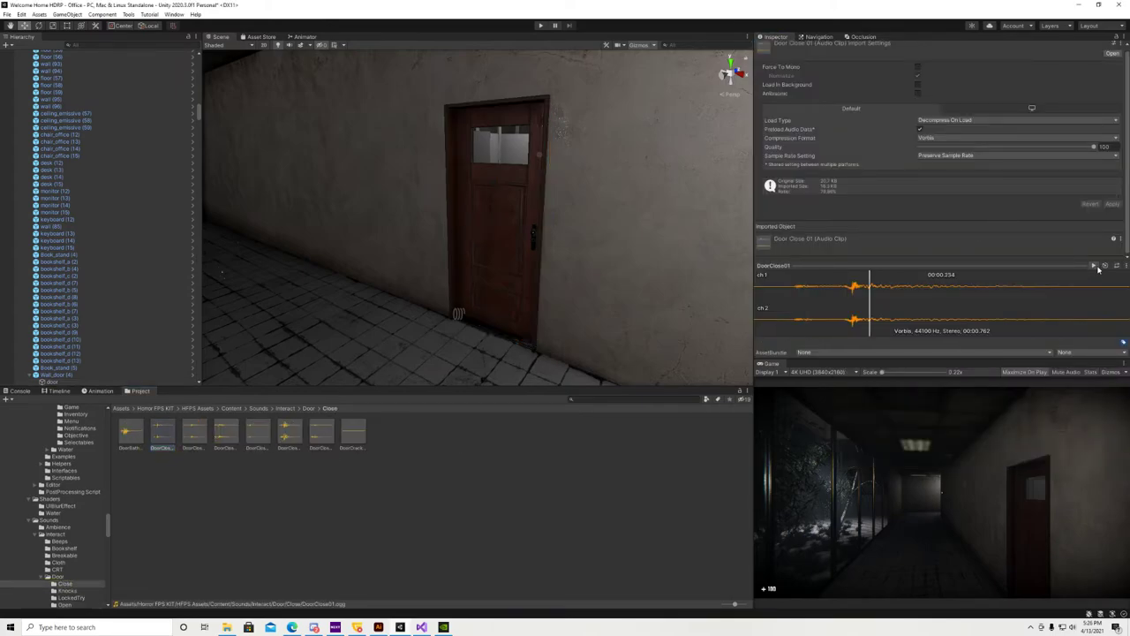
left_click(1094, 265)
left_click(510, 255)
left_click(509, 255)
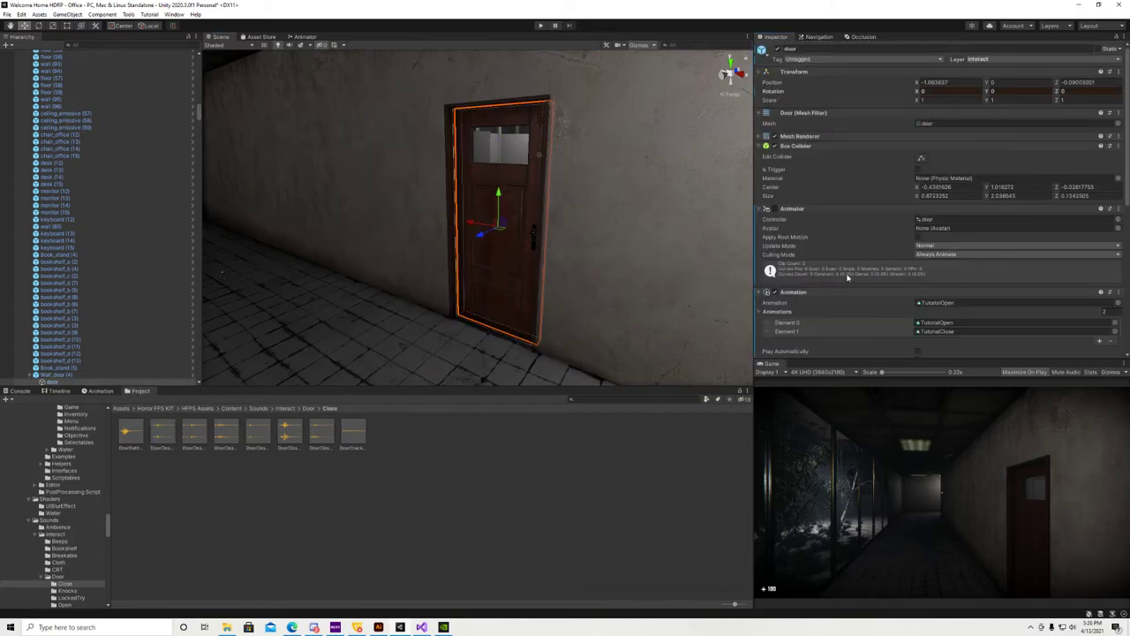
scroll(868, 283, "down", 5)
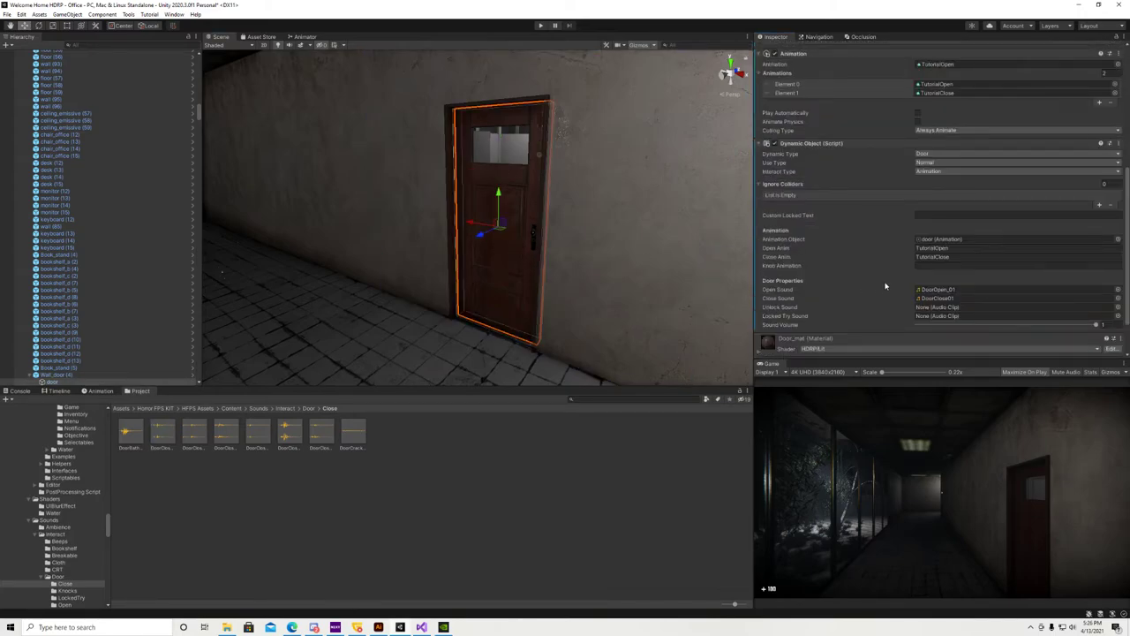
scroll(868, 276, "down", 3)
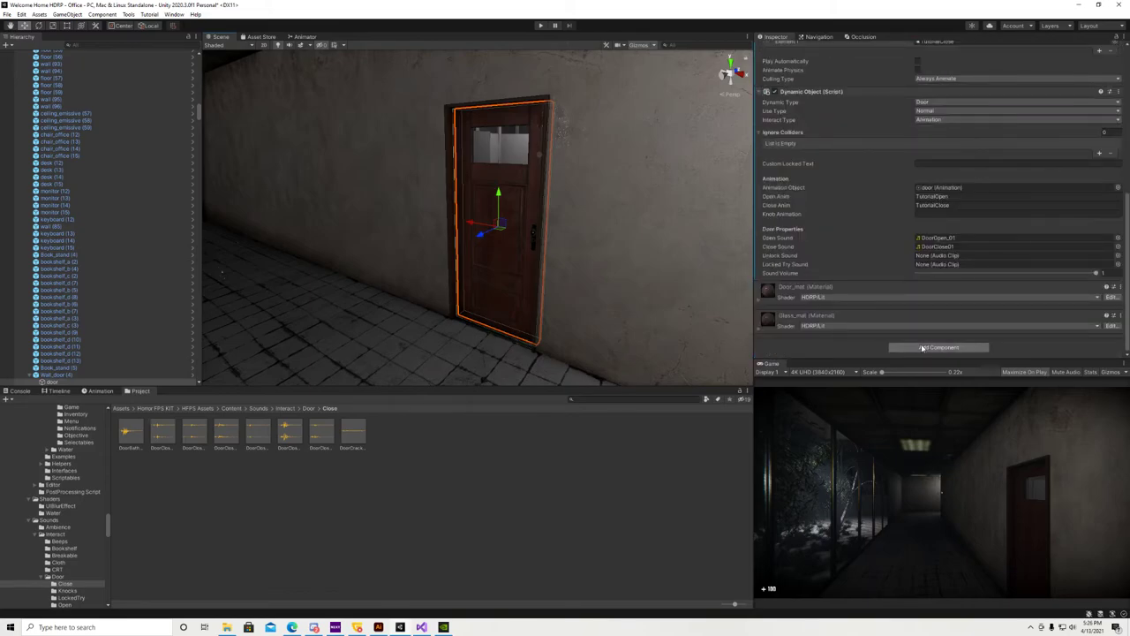
- Add the UI Object Info script to the door via a 'uiobj' component search
left_click(922, 348)
type("ui")
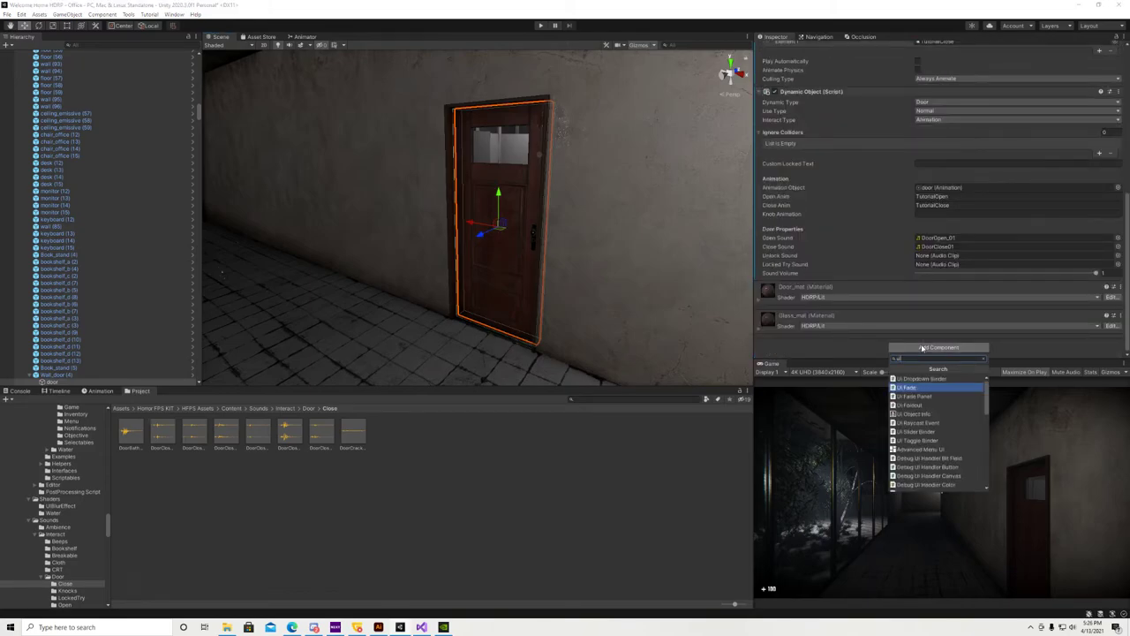
type("object")
left_click(926, 378)
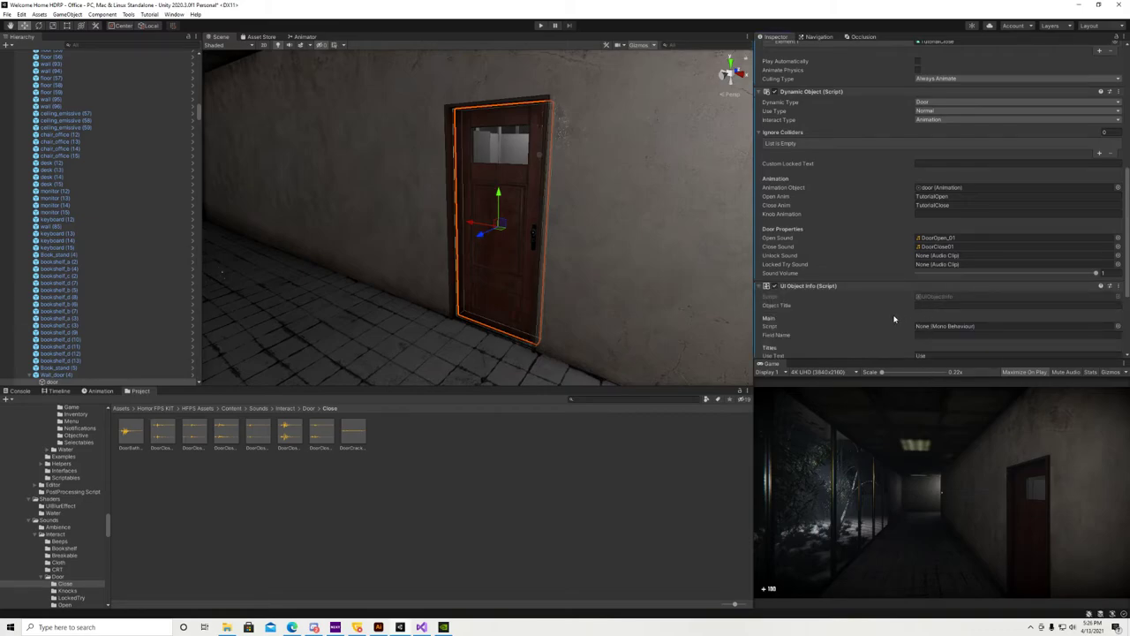
scroll(895, 318, "down", 3)
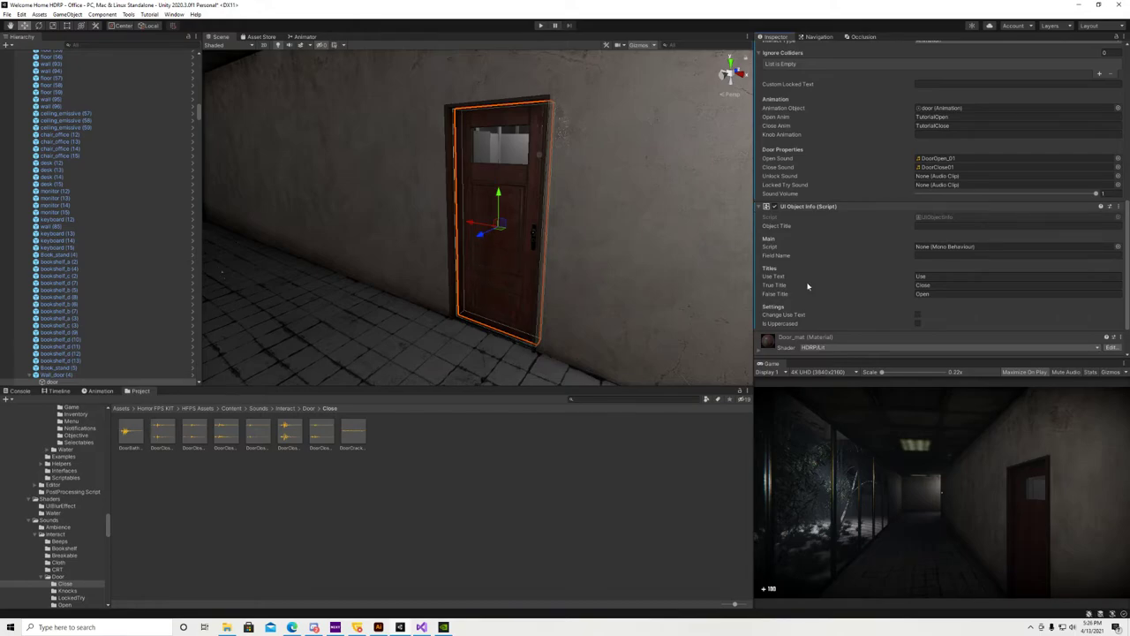
- Check the UI Object Info titles: True Title 'Close' and False Title 'Open'
left_click(938, 295)
key("shift+Tab")
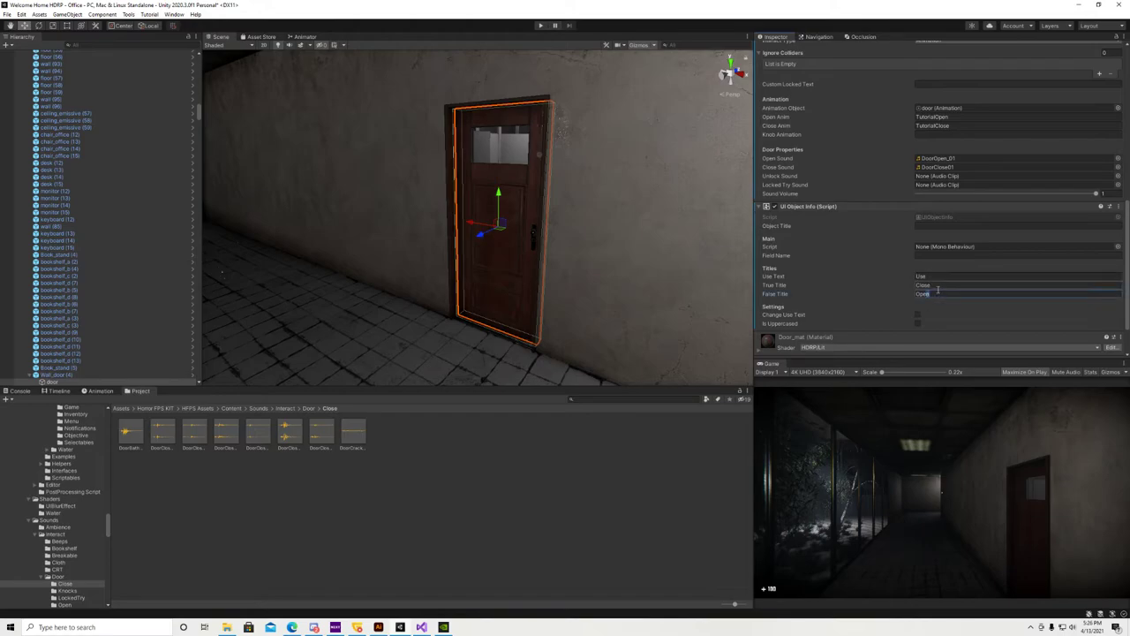
key("Tab")
scroll(902, 288, "down", 2)
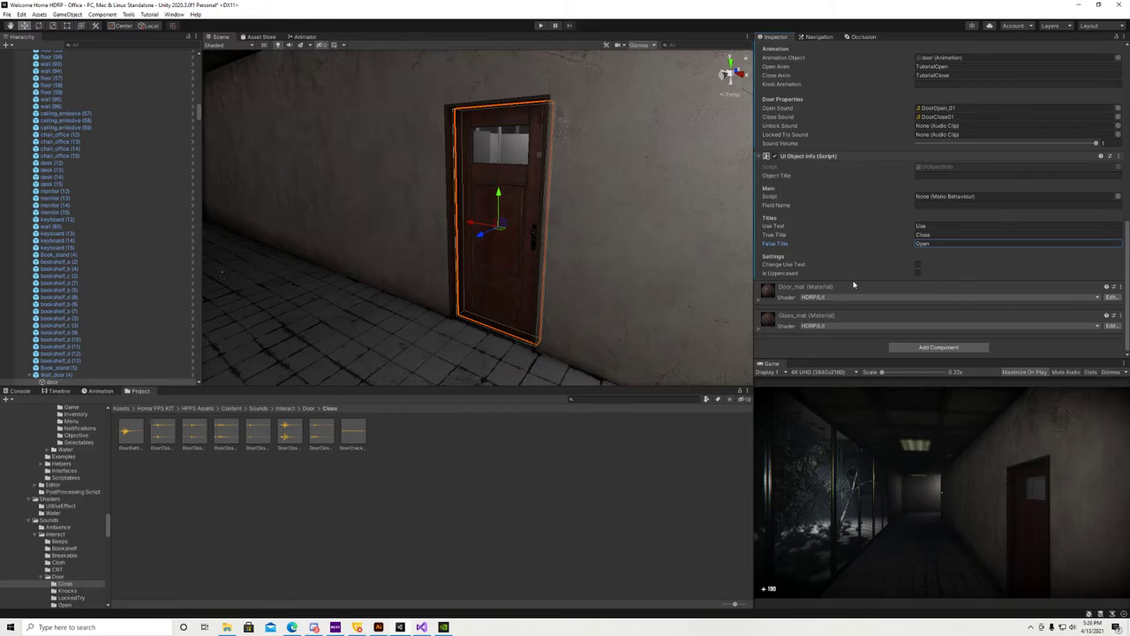
scroll(919, 306, "up", 10)
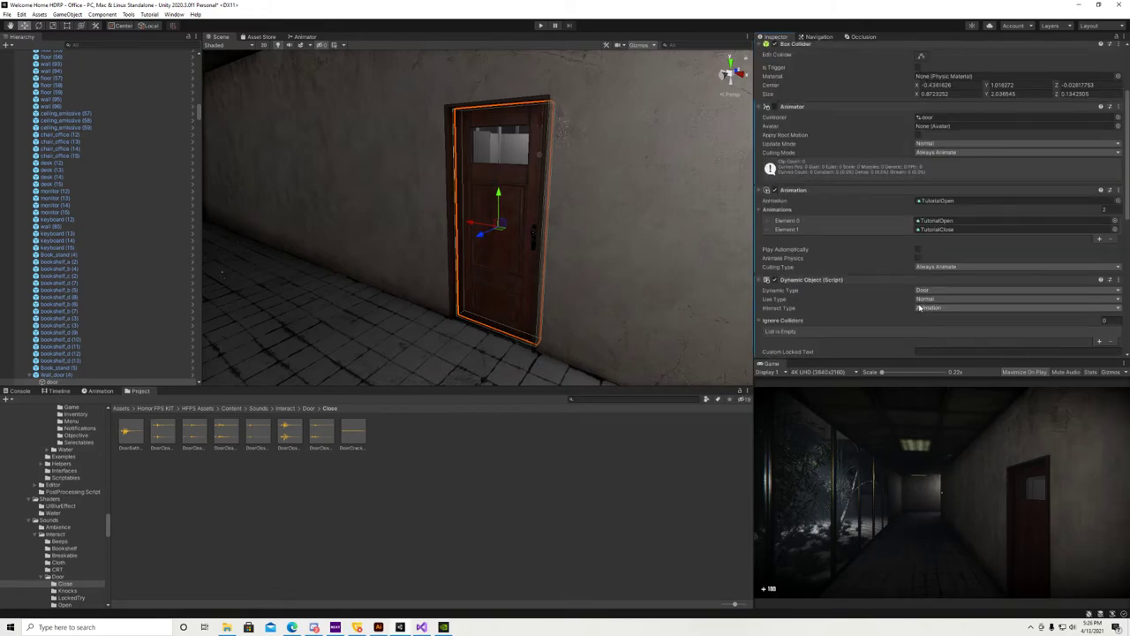
scroll(919, 306, "up", 4)
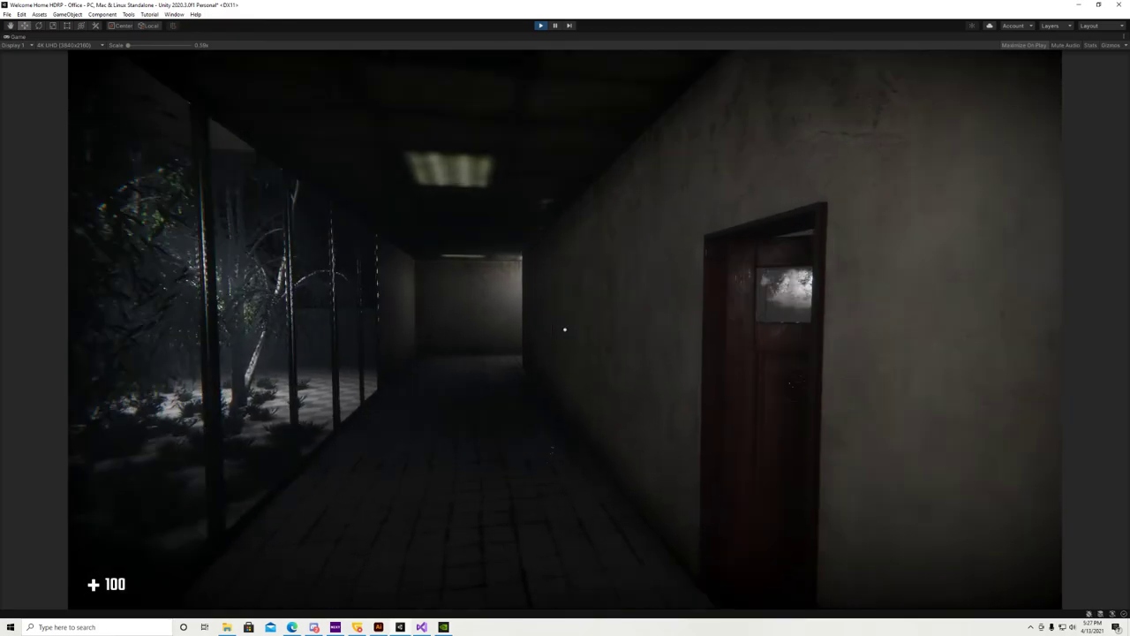
- Walk to the door, open and close it with E, then pause and exit Play mode
key("w")
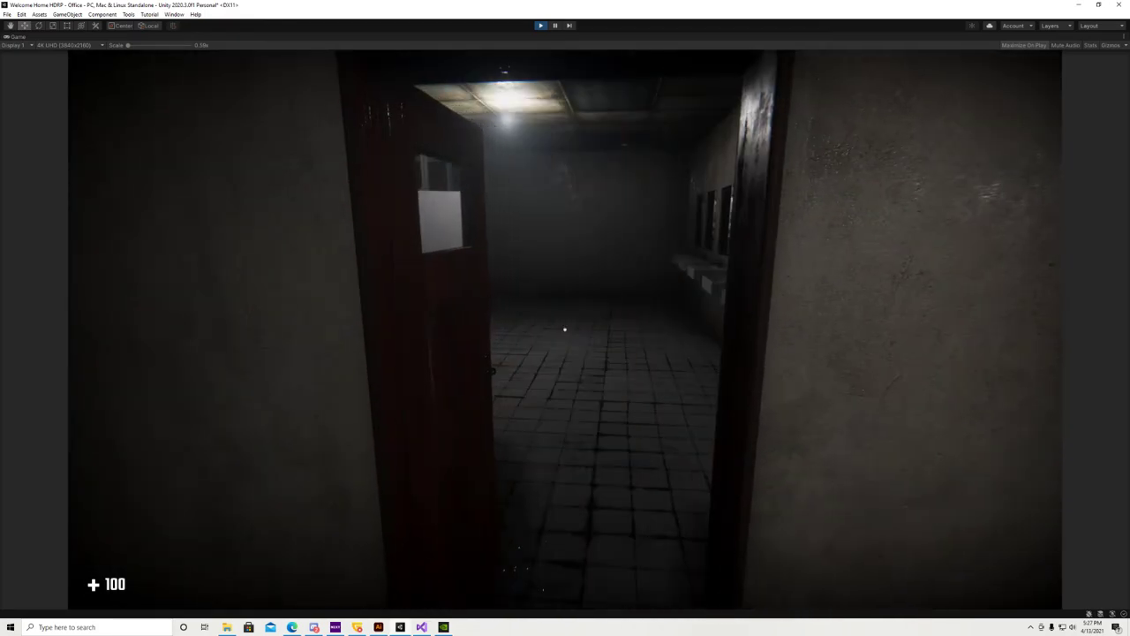
key("e")
key("e")
key("e")
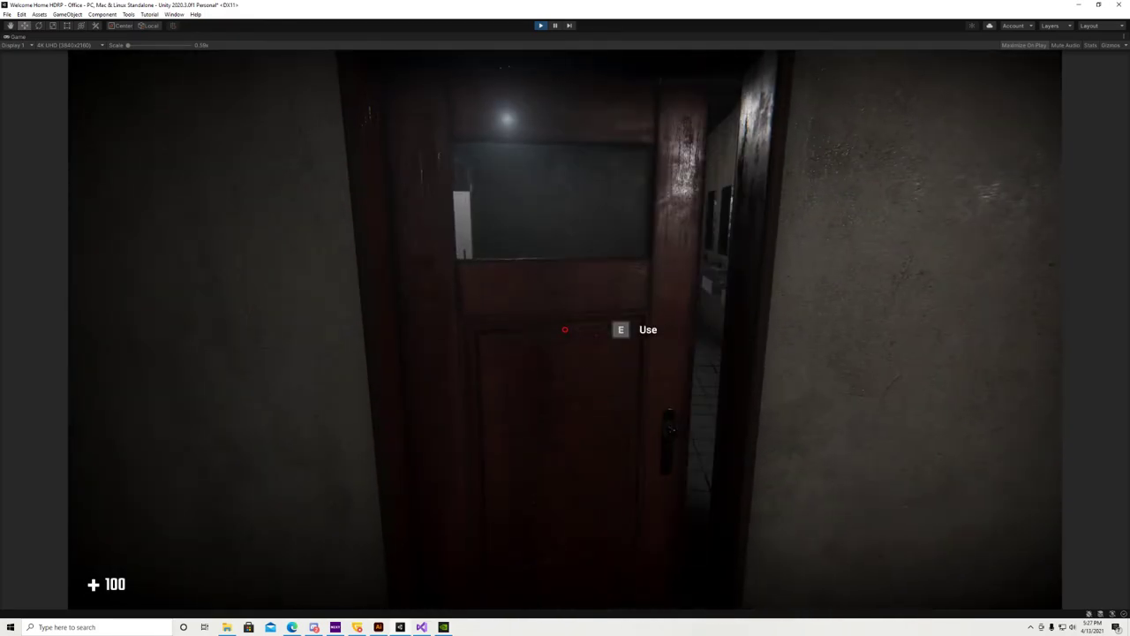
key("e")
key("e")
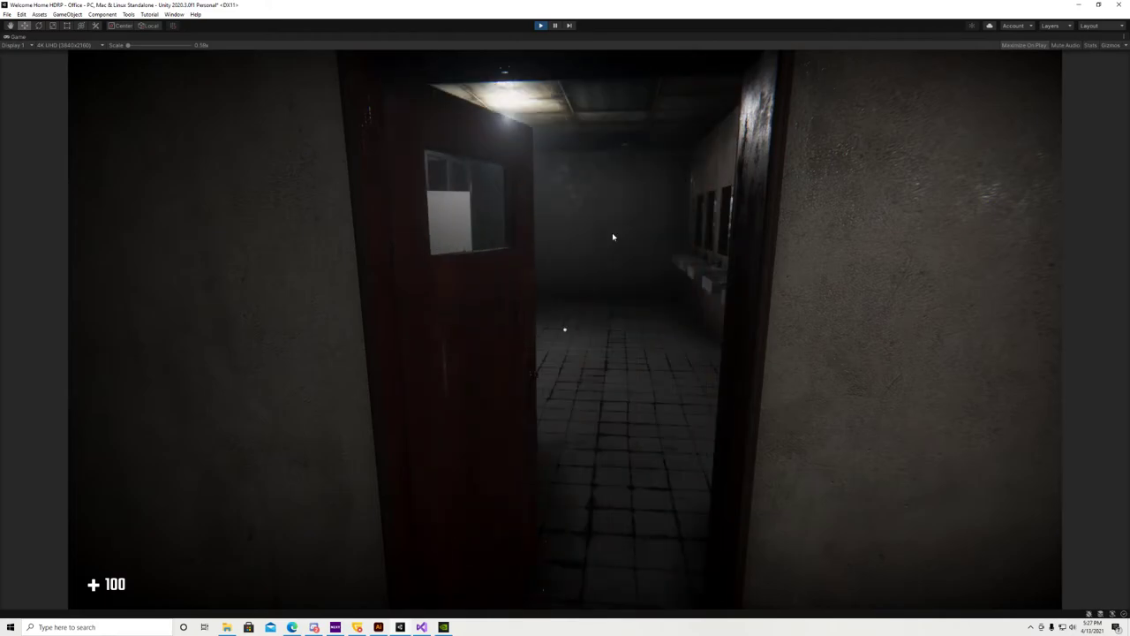
key("Escape")
left_click(540, 26)
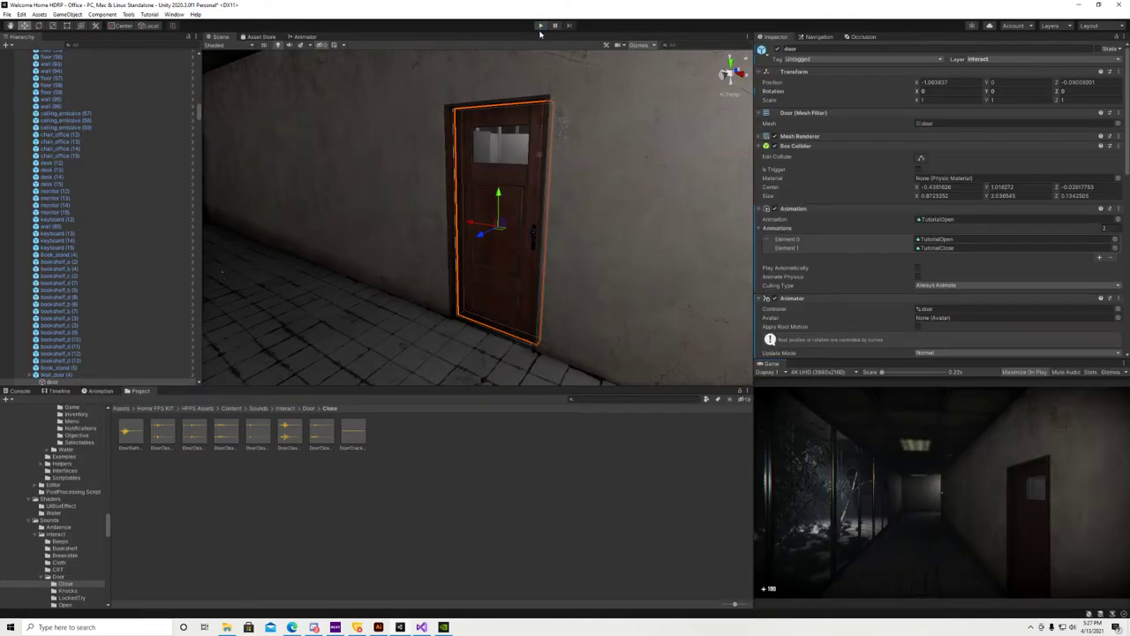
- Show all console messages unfiltered and view the TutorialOpen animation-state error details
left_click(19, 390)
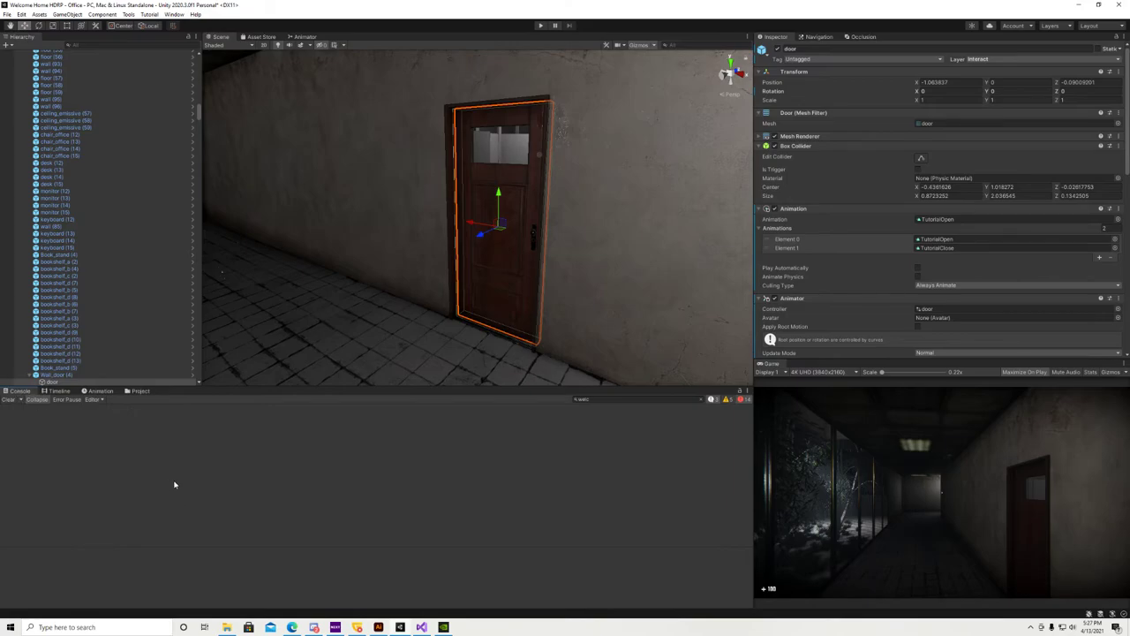
left_click(703, 400)
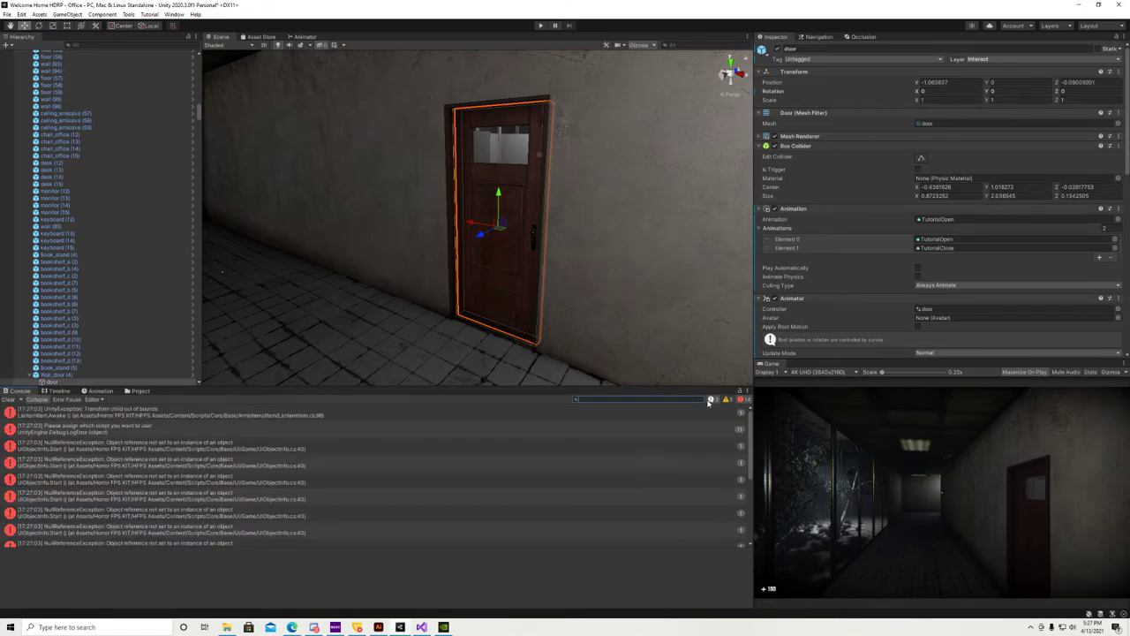
scroll(263, 510, "down", 5)
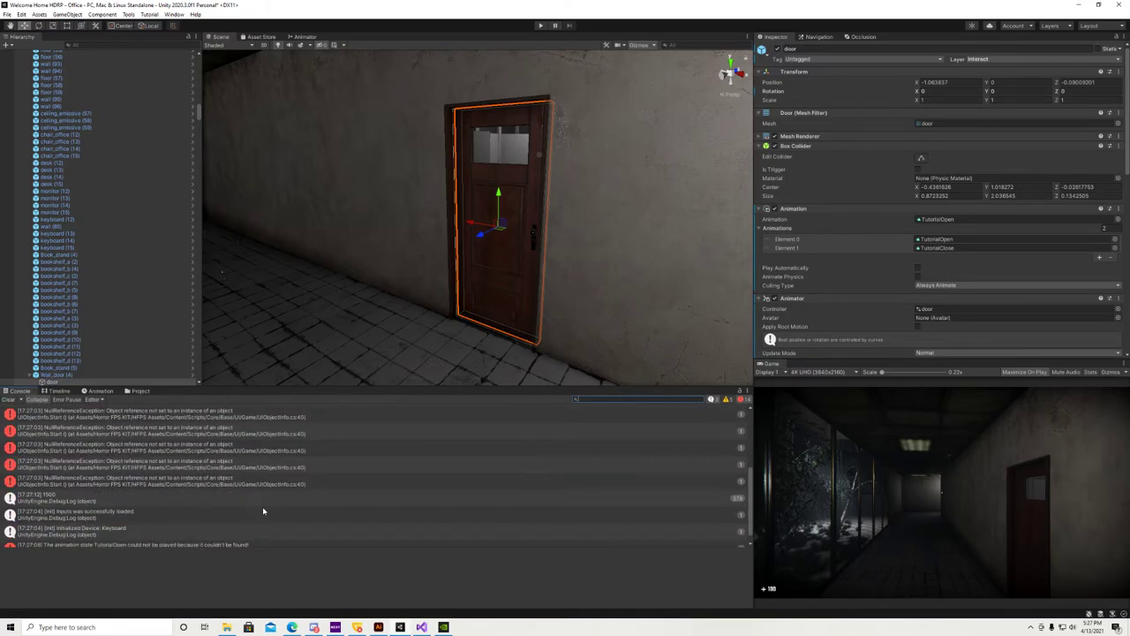
left_click(177, 536)
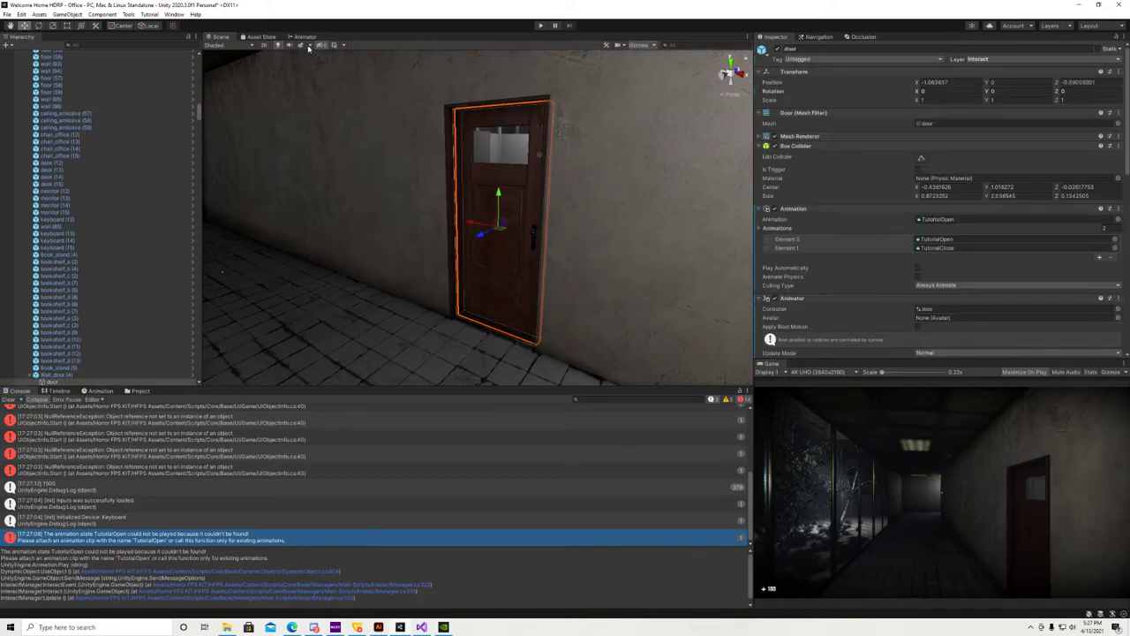
- Inspect the TutorialClose and TutorialOpen states in the Animator, then reselect the door in the scene
left_click(306, 37)
left_click_drag(529, 70, 568, 165)
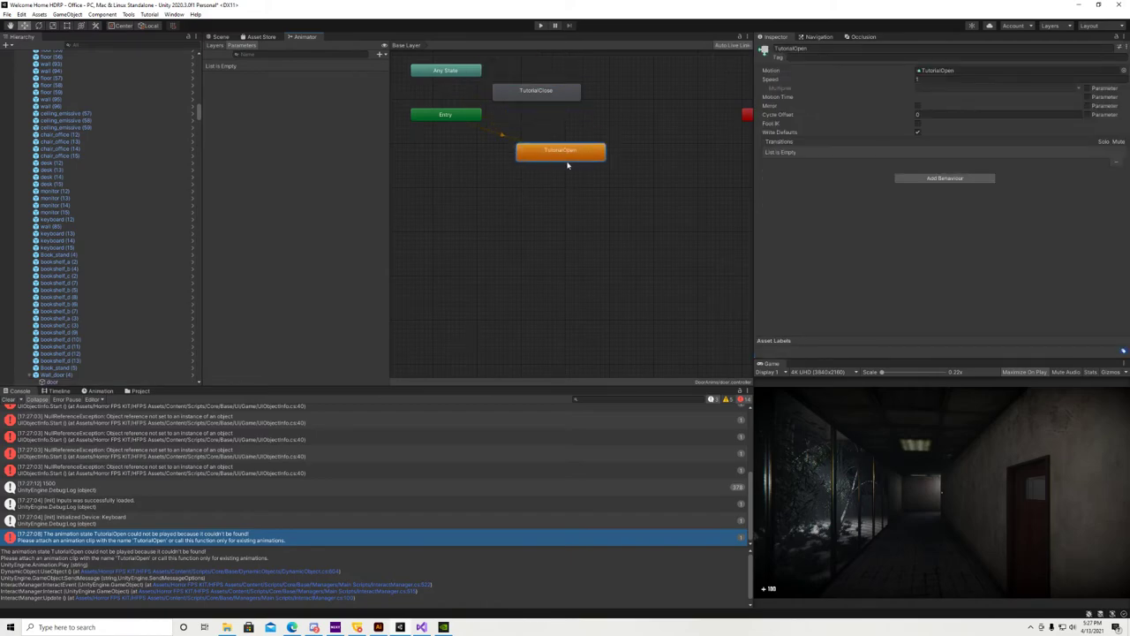
left_click(535, 92)
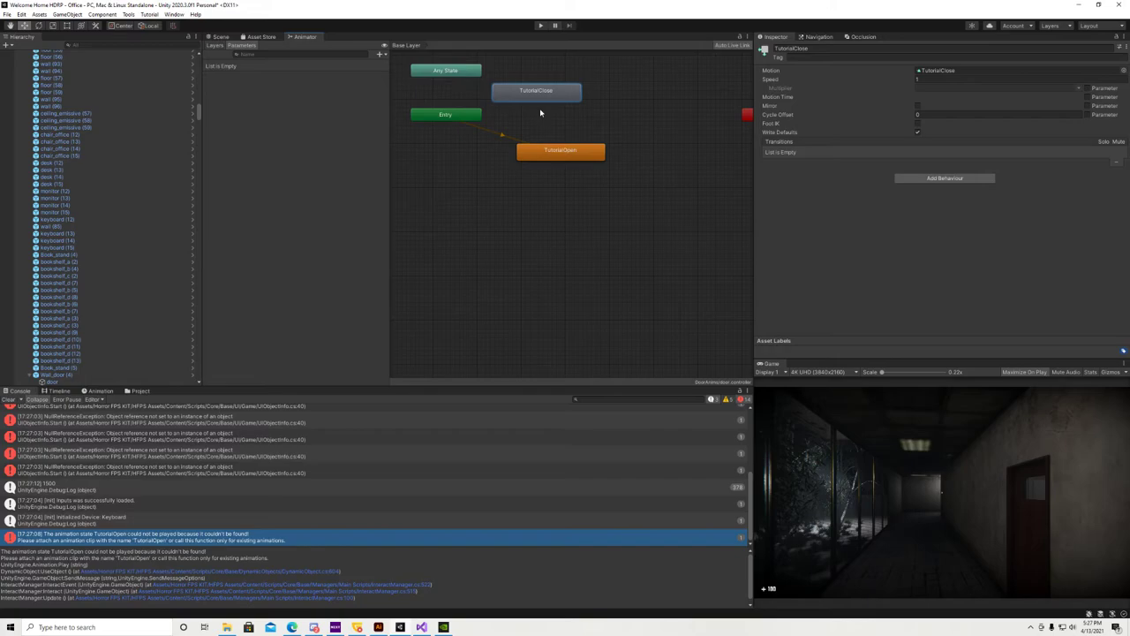
left_click(537, 155)
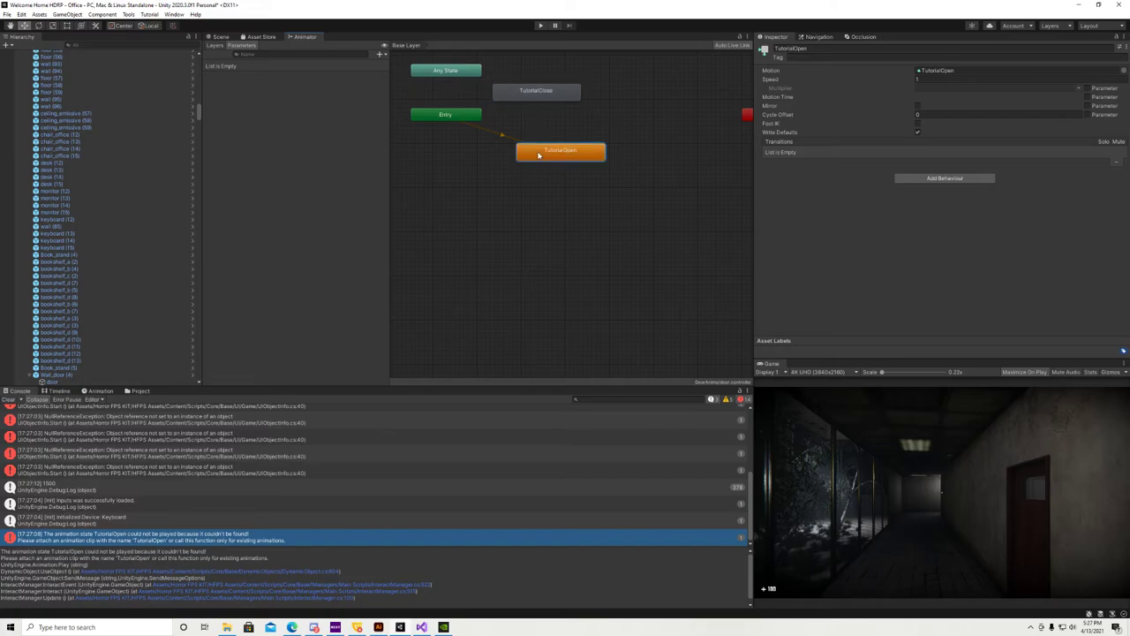
left_click(219, 37)
right_click_drag(525, 184, 502, 256)
left_click(501, 256)
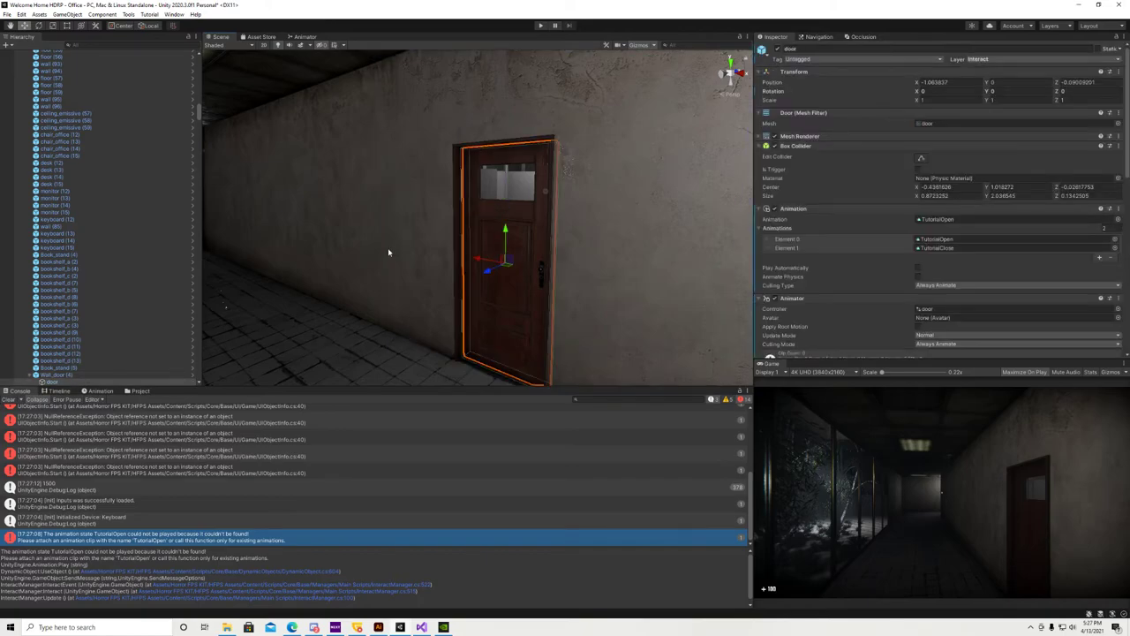
- Clear the console messages and filter the console for 'tutorial'
left_click(142, 391)
left_click(13, 392)
left_click(8, 399)
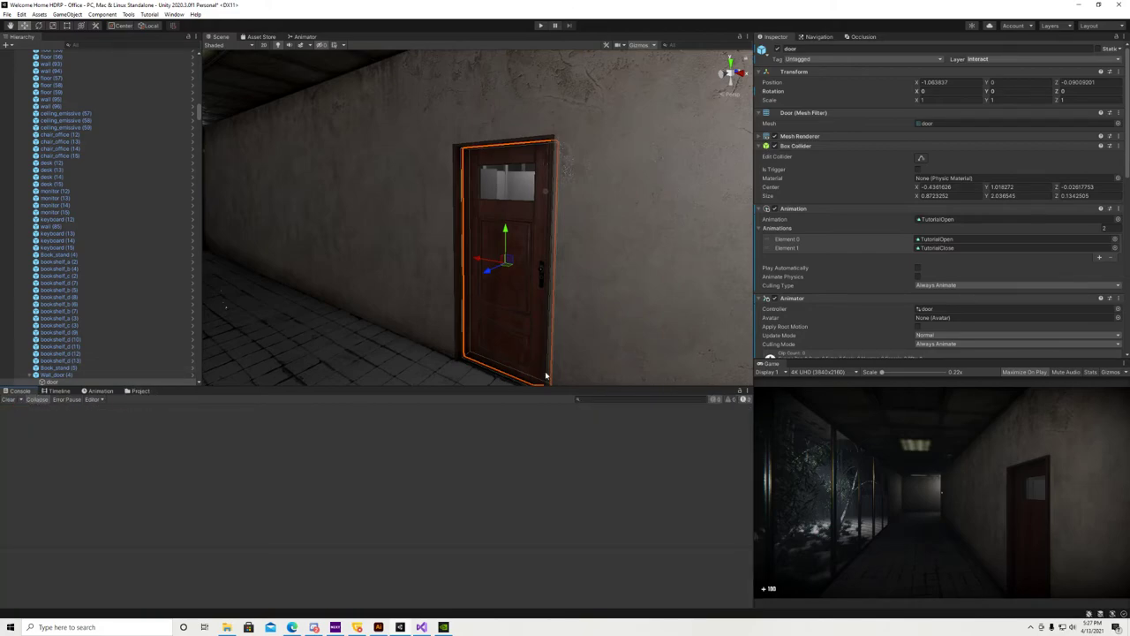
left_click(625, 399)
type("tutorial")
- Search the project assets for 'tutor' to find the Tutorial animation clips
left_click(140, 390)
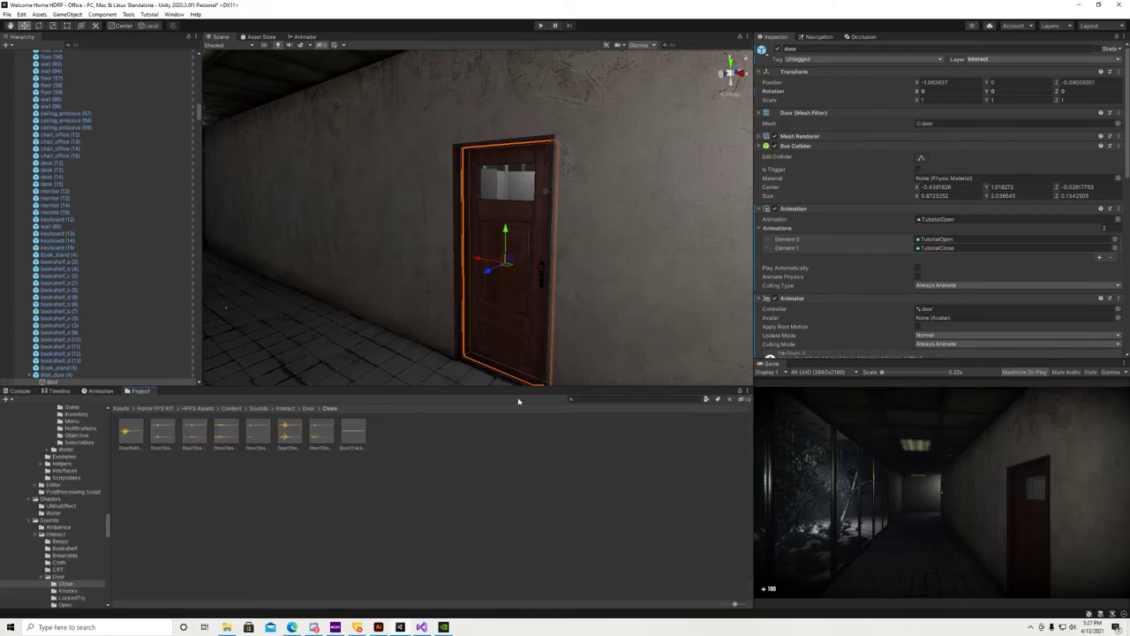
left_click(632, 406)
type("tut")
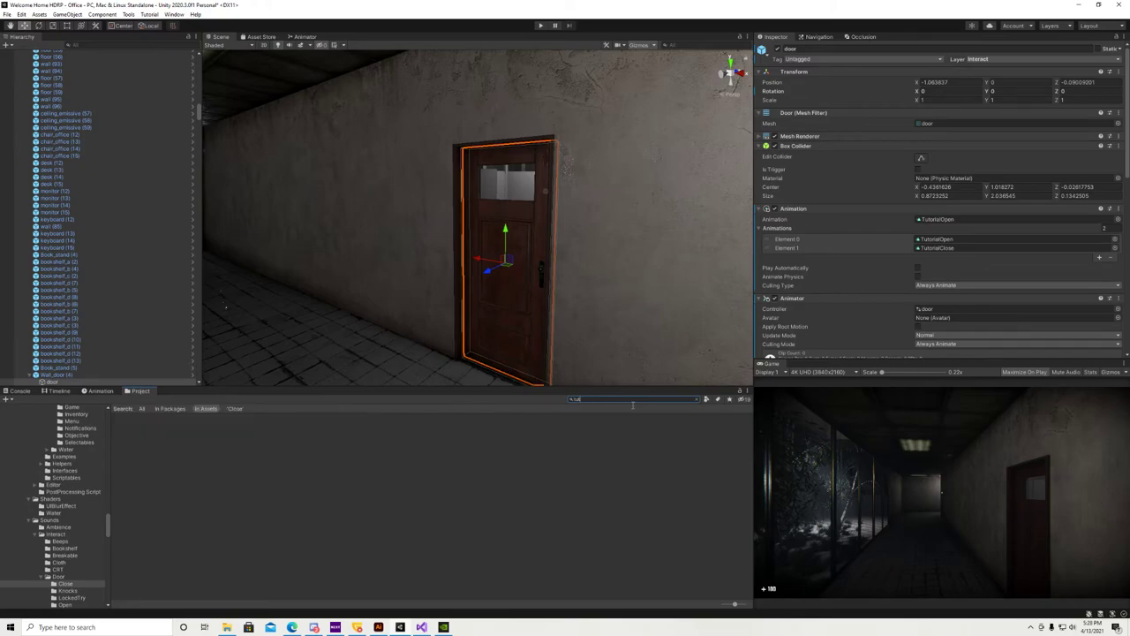
type("orial")
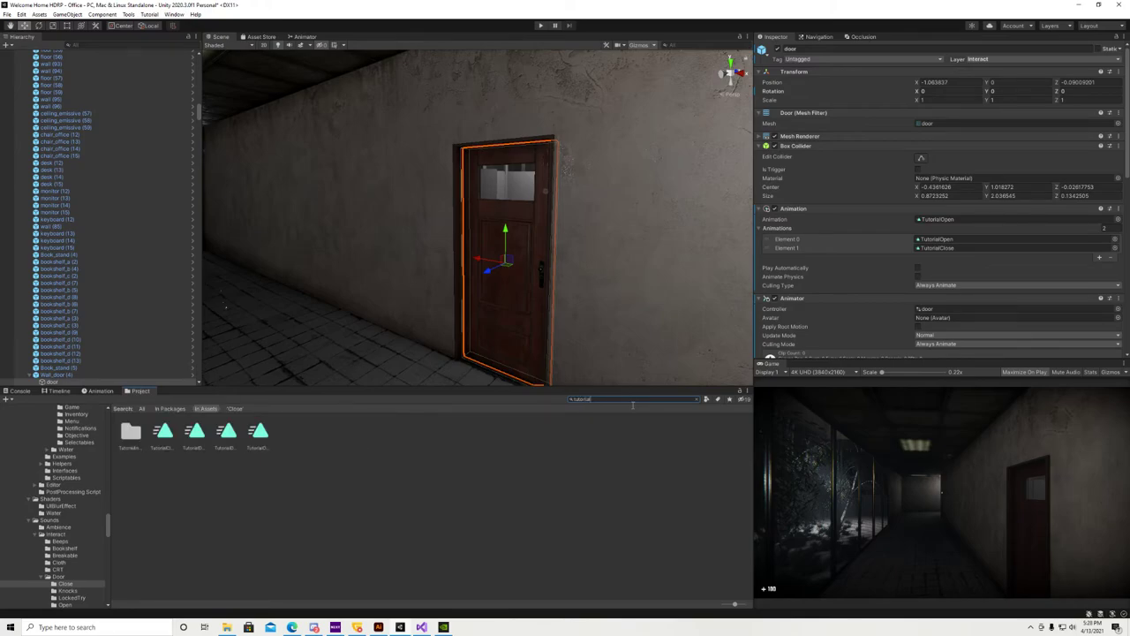
- View the TutorialOpen clip in the Debug inspector to confirm Legacy, then start Play mode
left_click(260, 436)
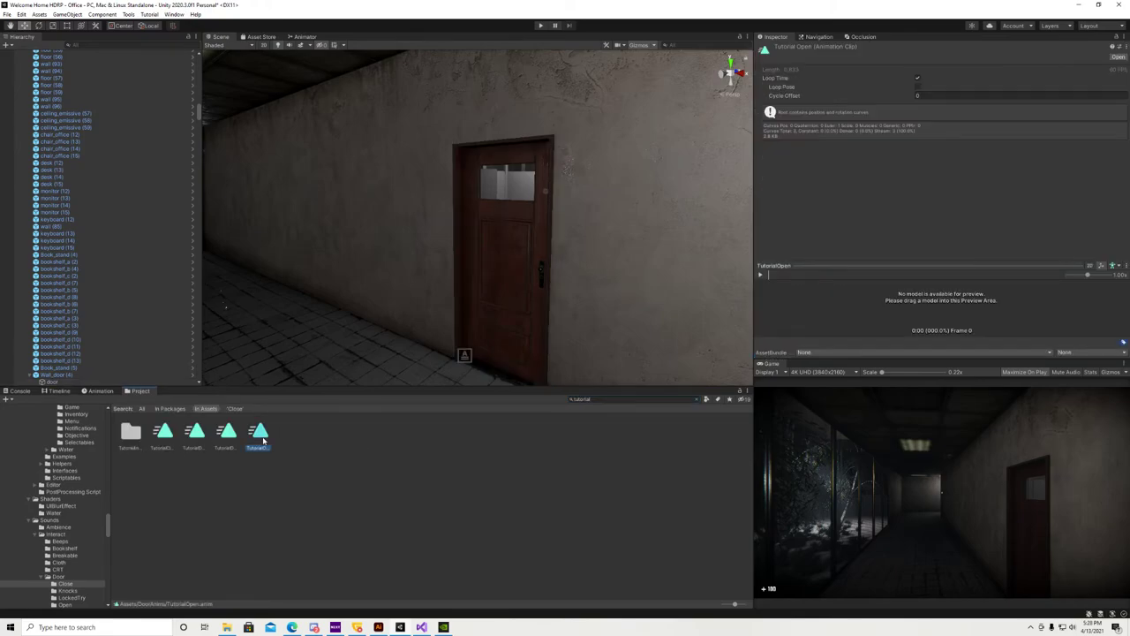
left_click(1124, 46)
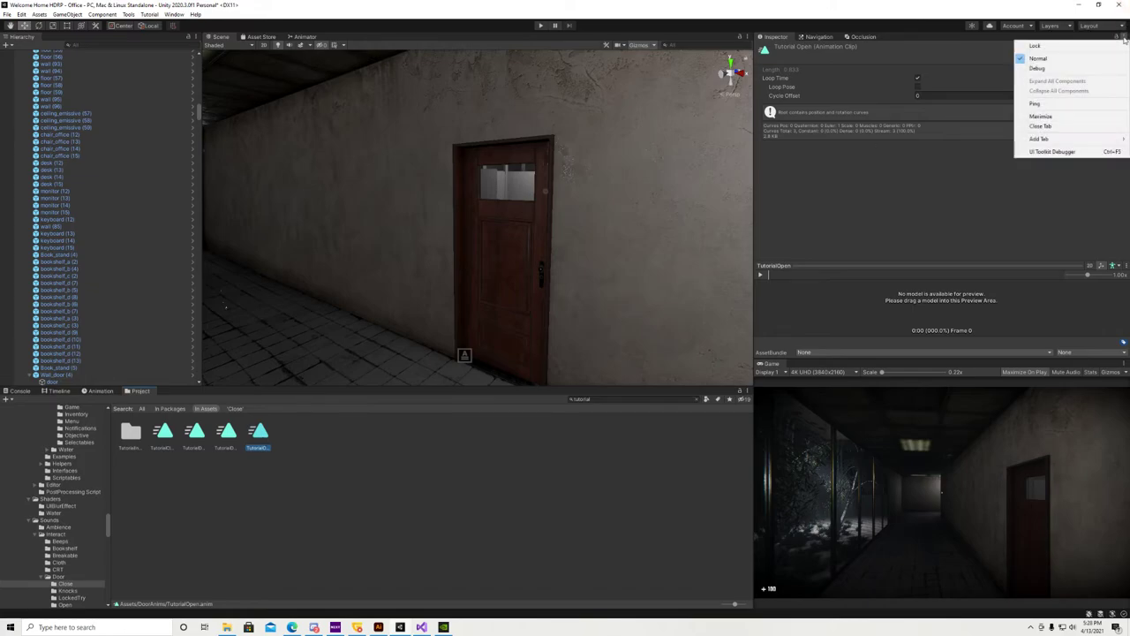
left_click(1055, 68)
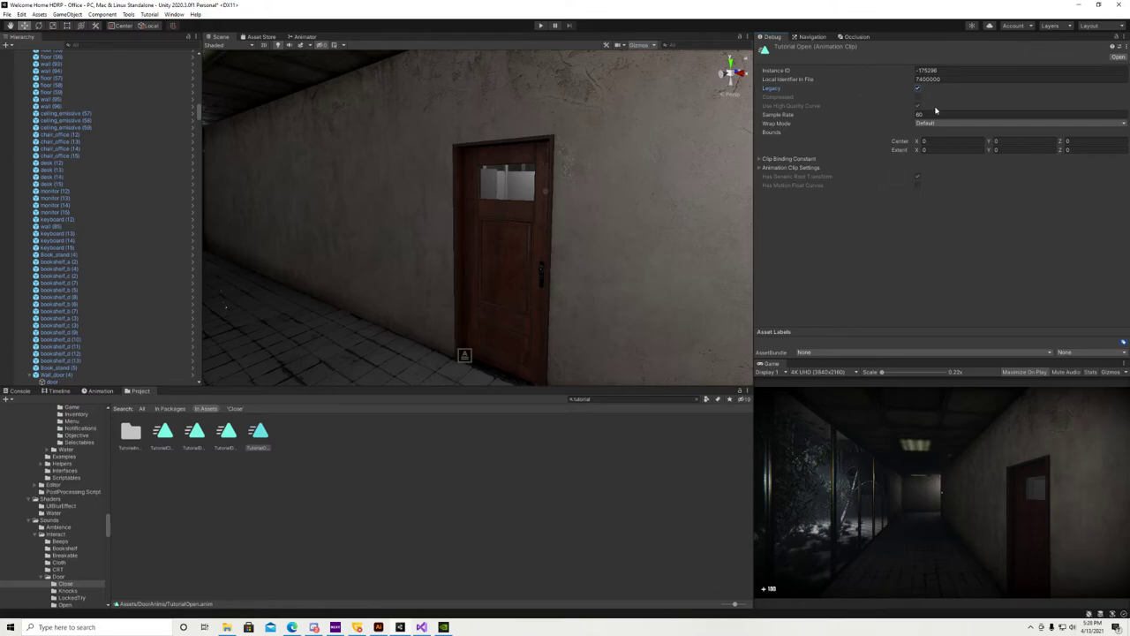
left_click(541, 26)
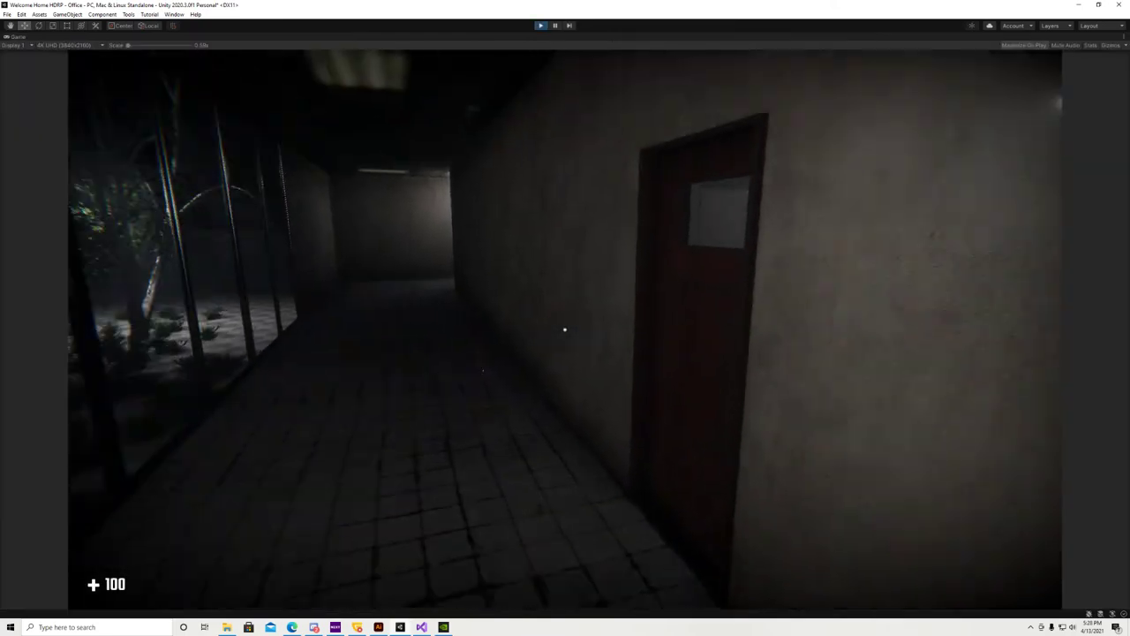
- Approach the door, open and shut it twice with E, then pause the game with Esc
key("e")
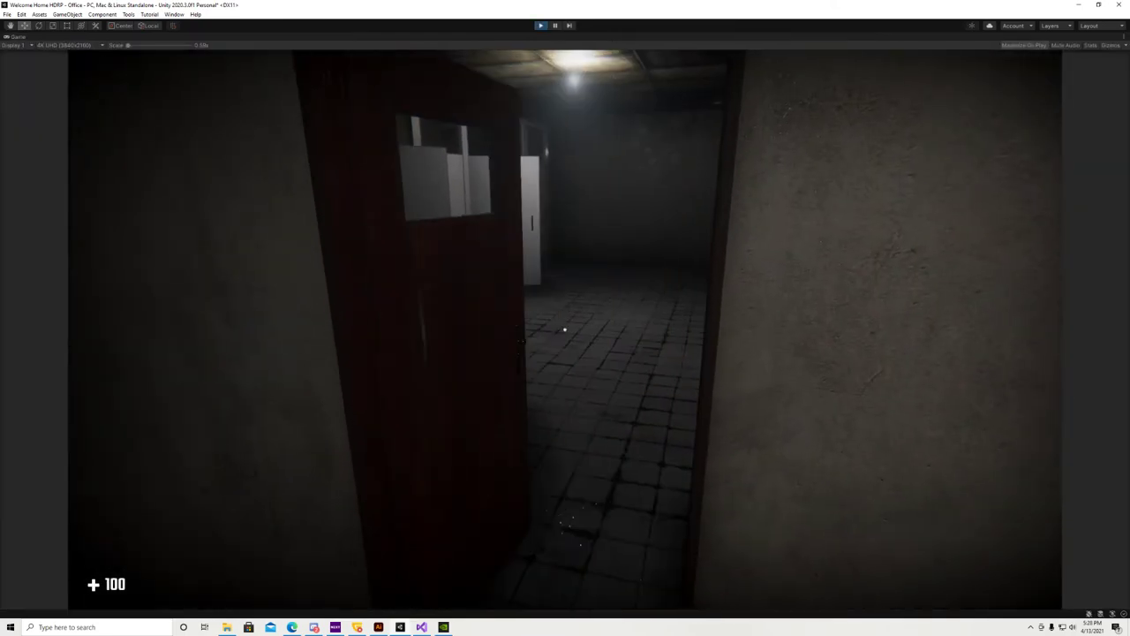
key("e")
key("w")
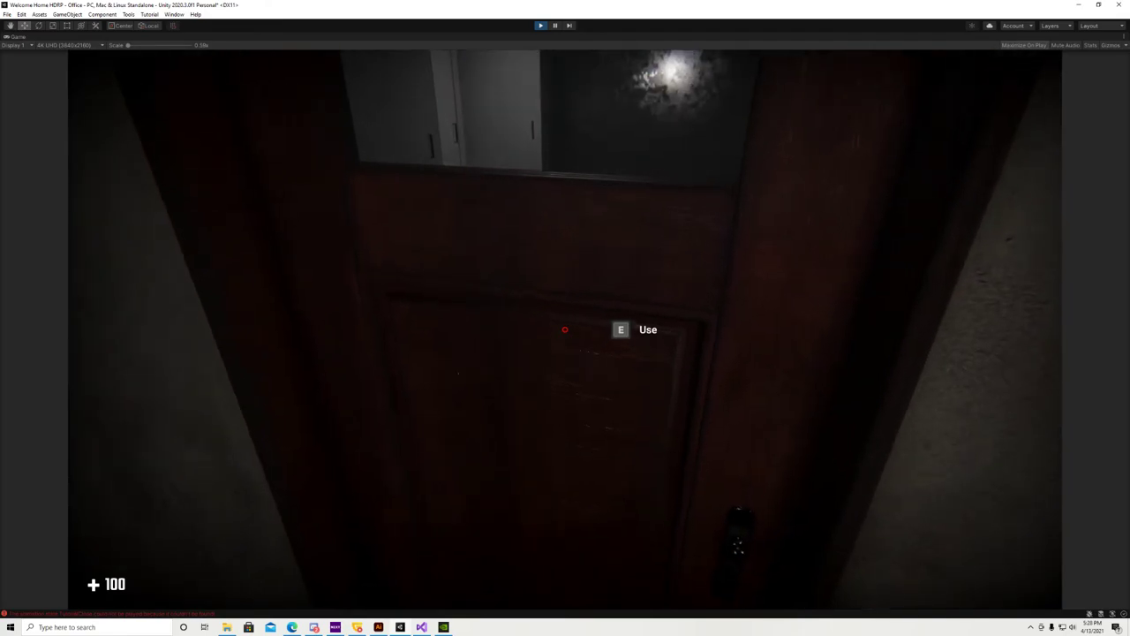
key("e")
key("e")
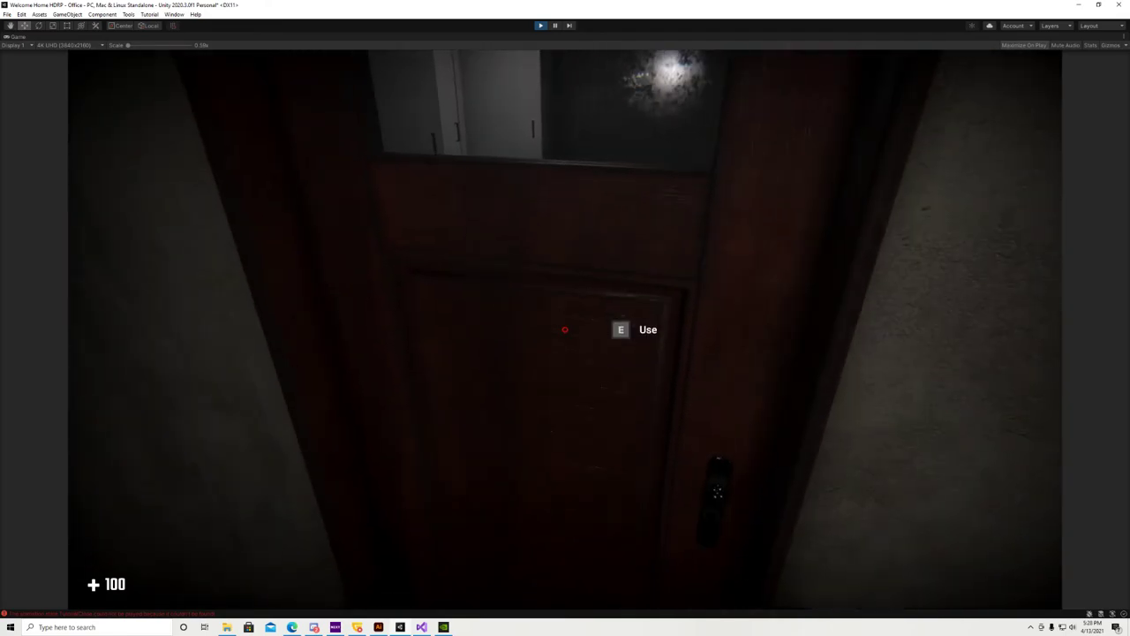
key("Escape")
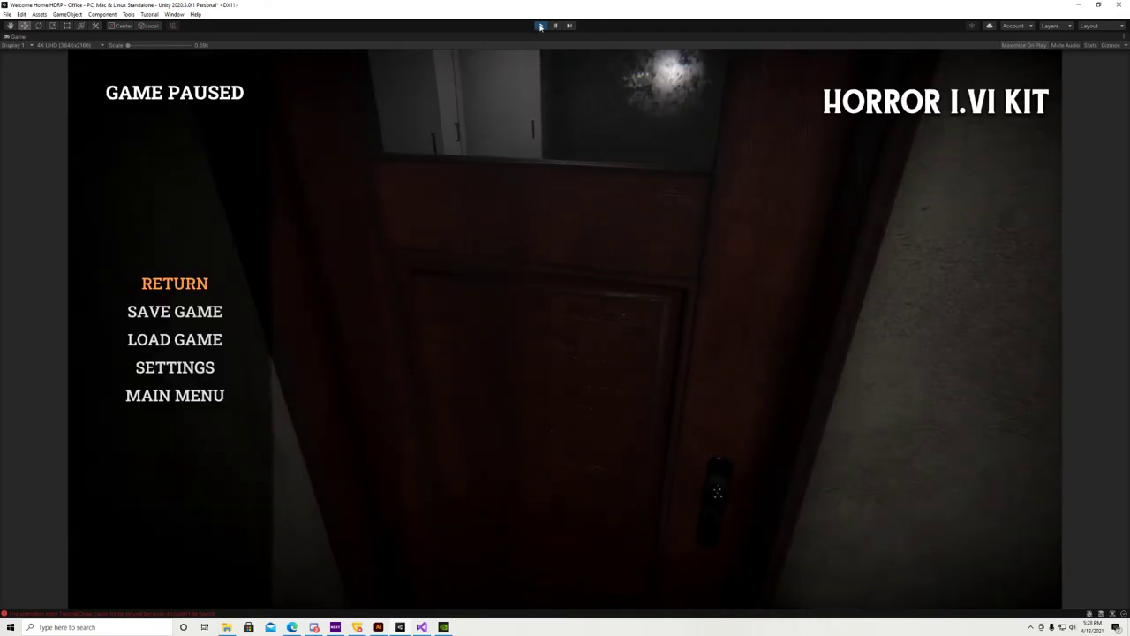
- Stop play, flag the TutorialClose clip as Legacy in the Debug inspector, and restart Play mode
key("ctrl+p")
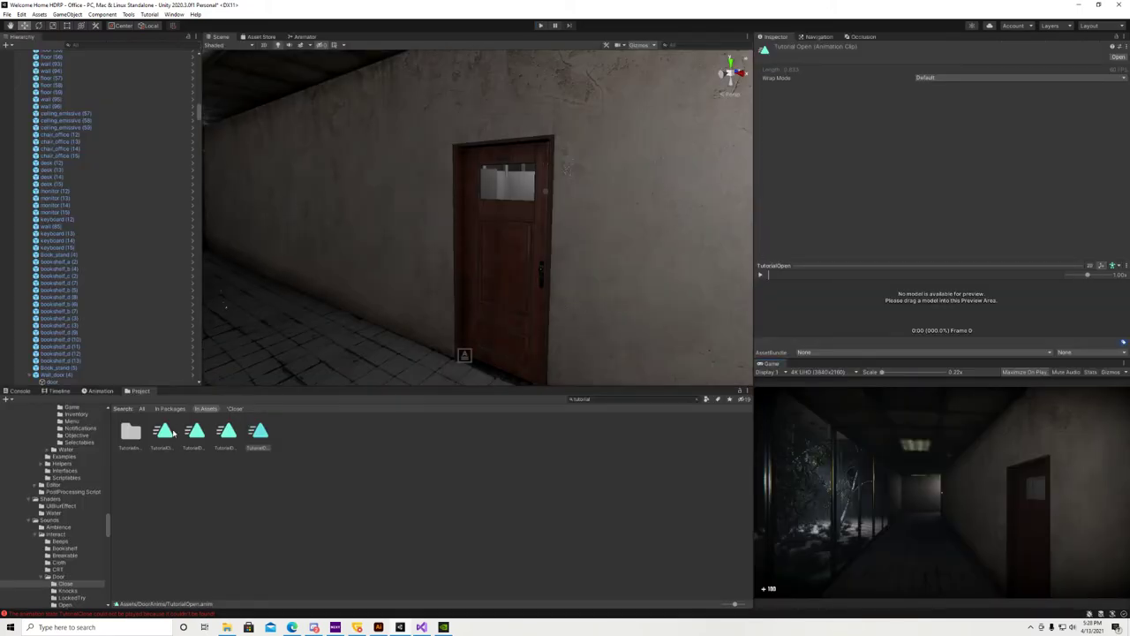
left_click(164, 432)
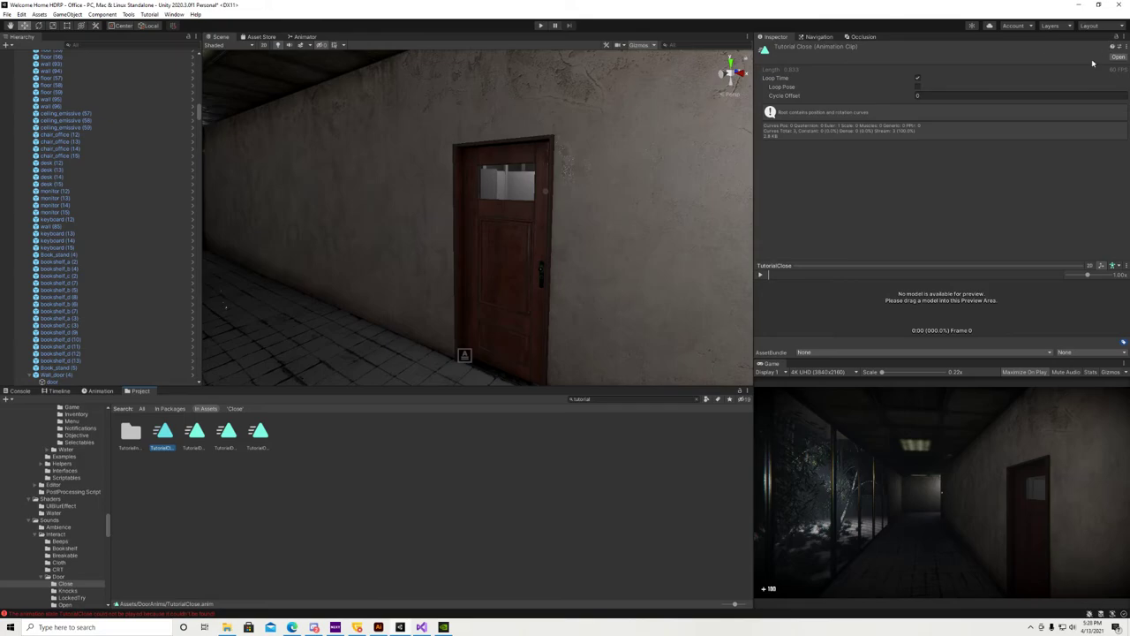
left_click(1125, 37)
left_click(1033, 70)
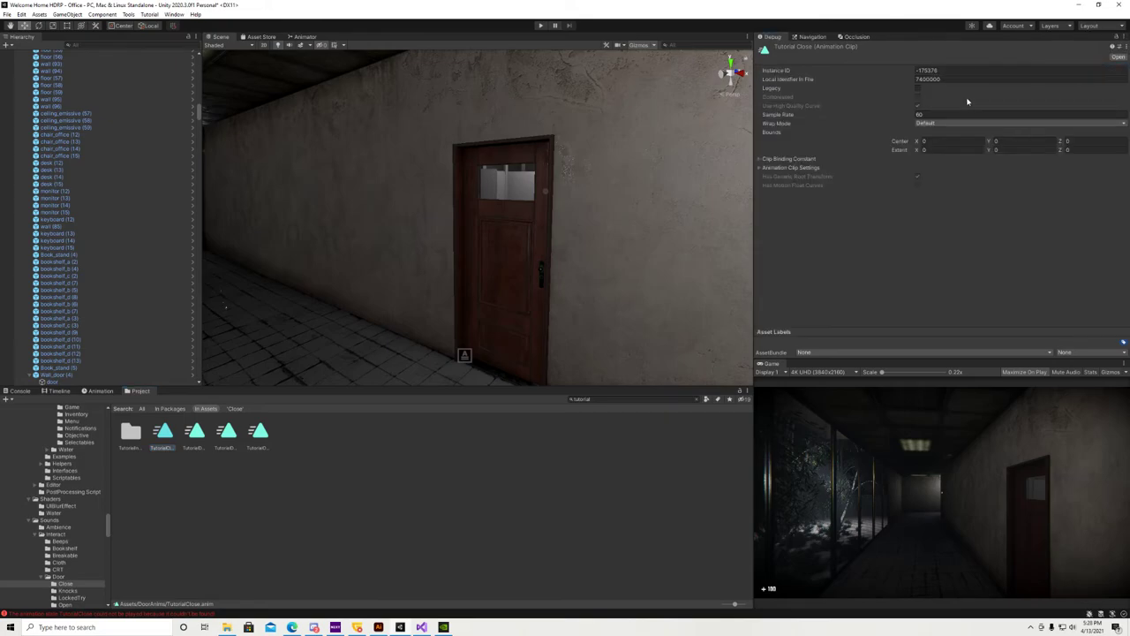
key("ctrl+p")
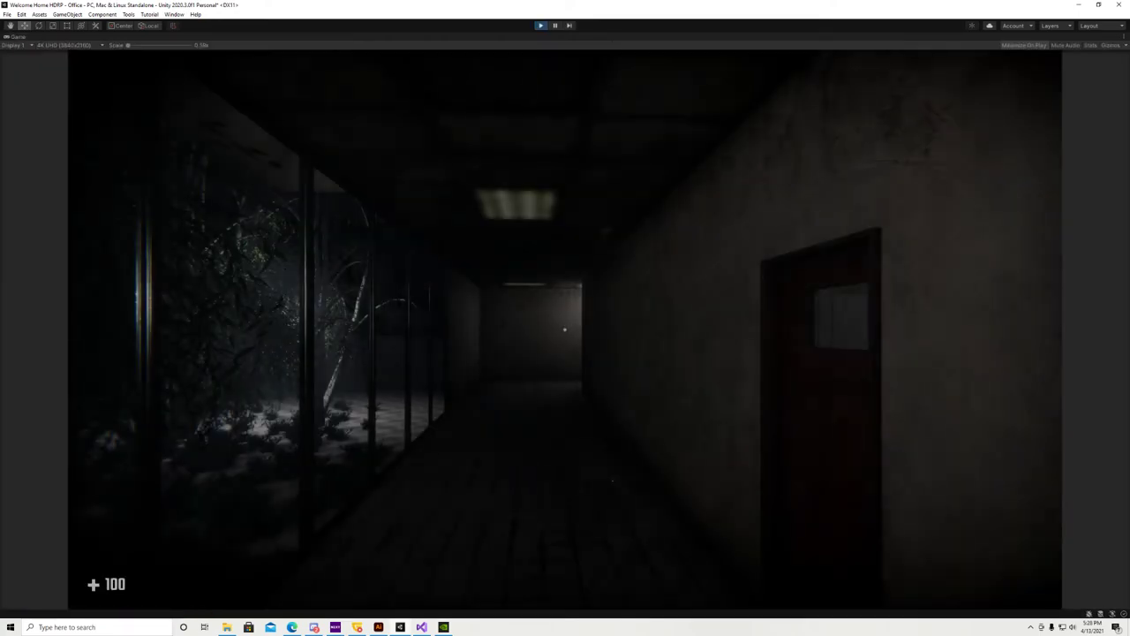
- Walk the corridor, open the door, pass through, open and shut it again, then pause
key("w")
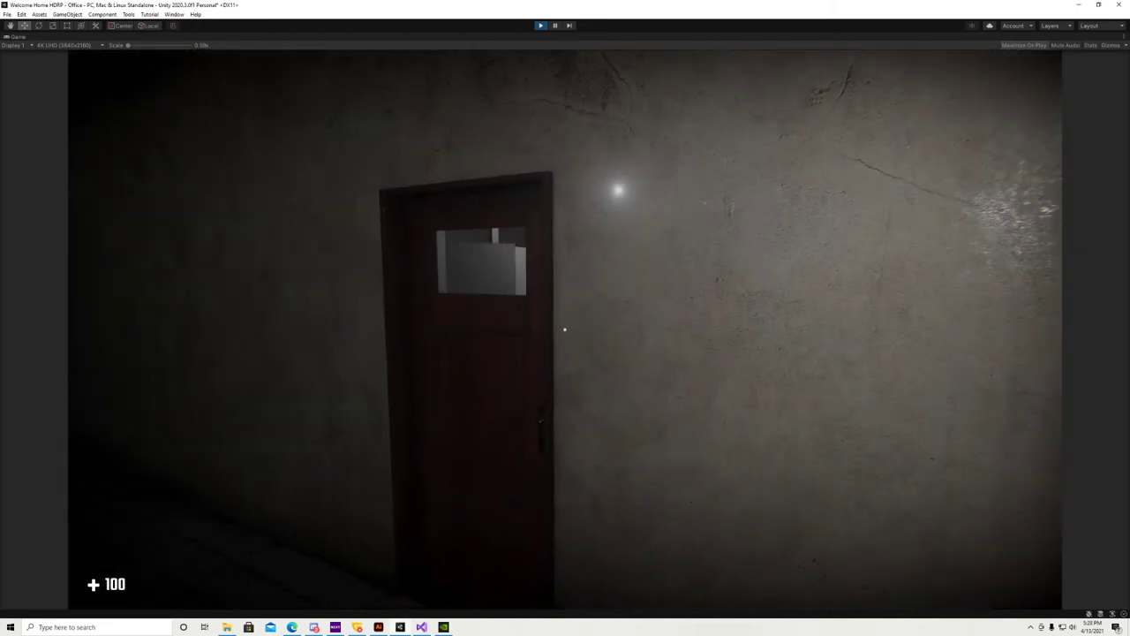
key("w")
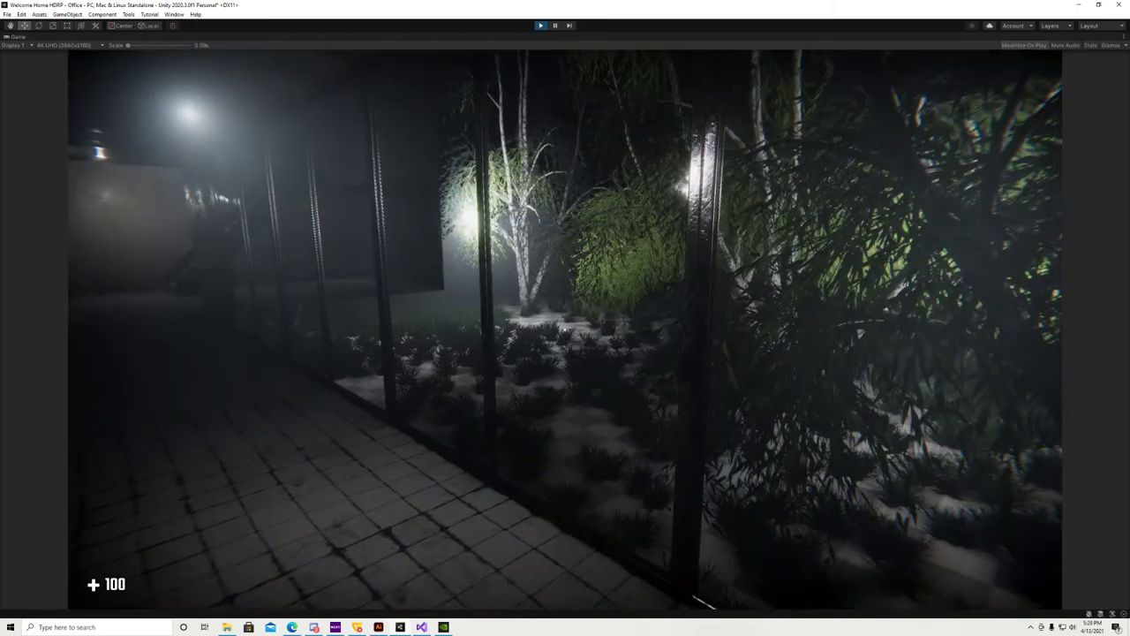
key("w")
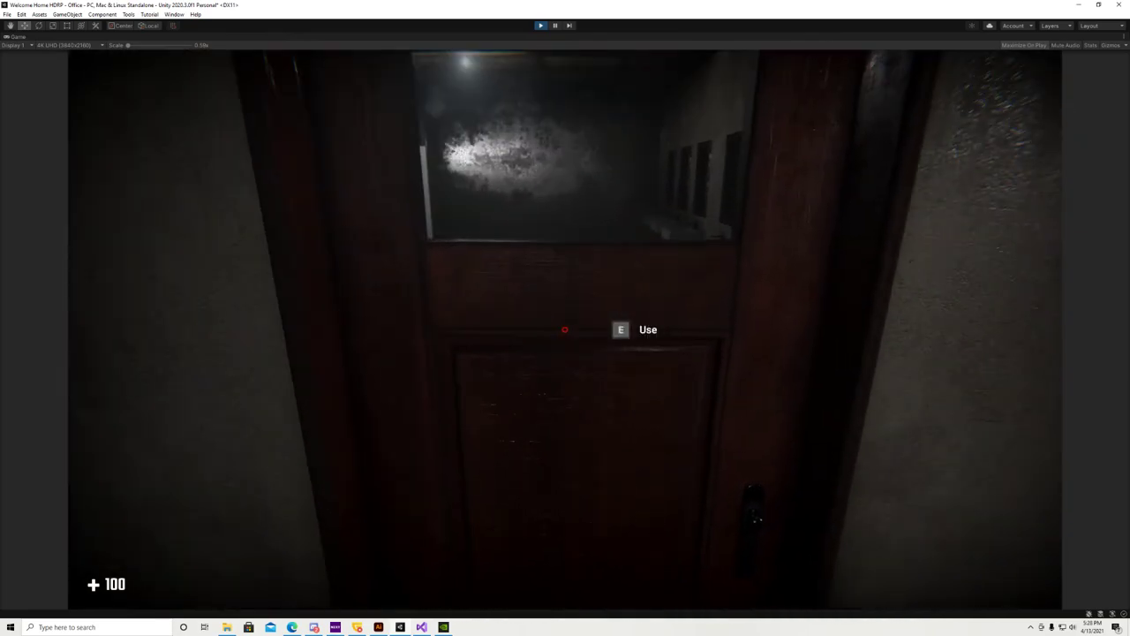
key("e")
key("w")
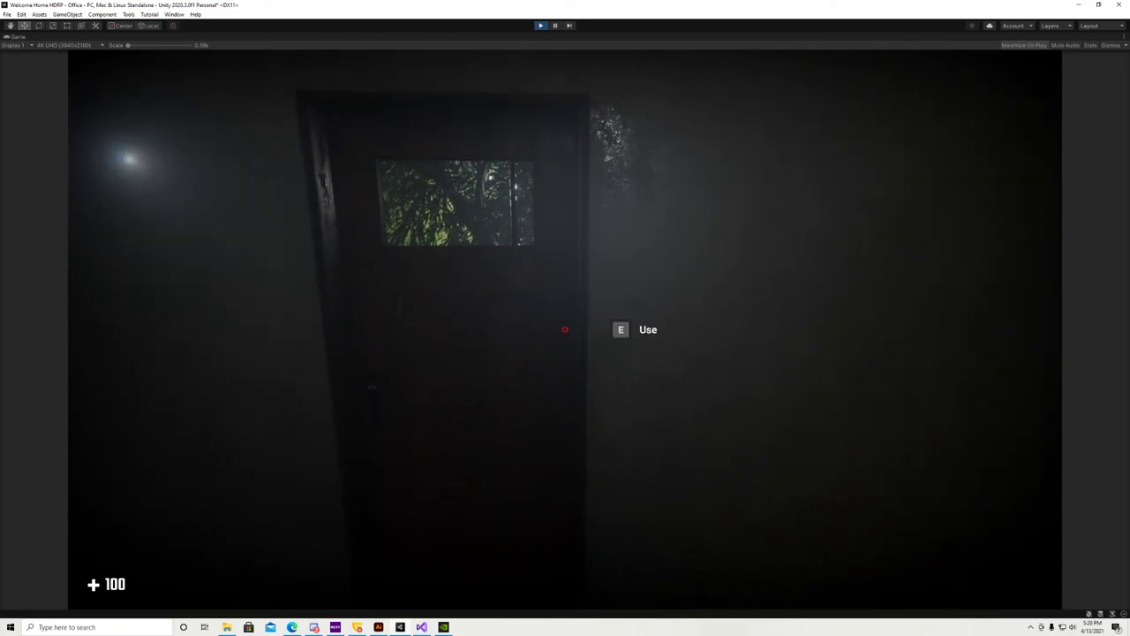
key("e")
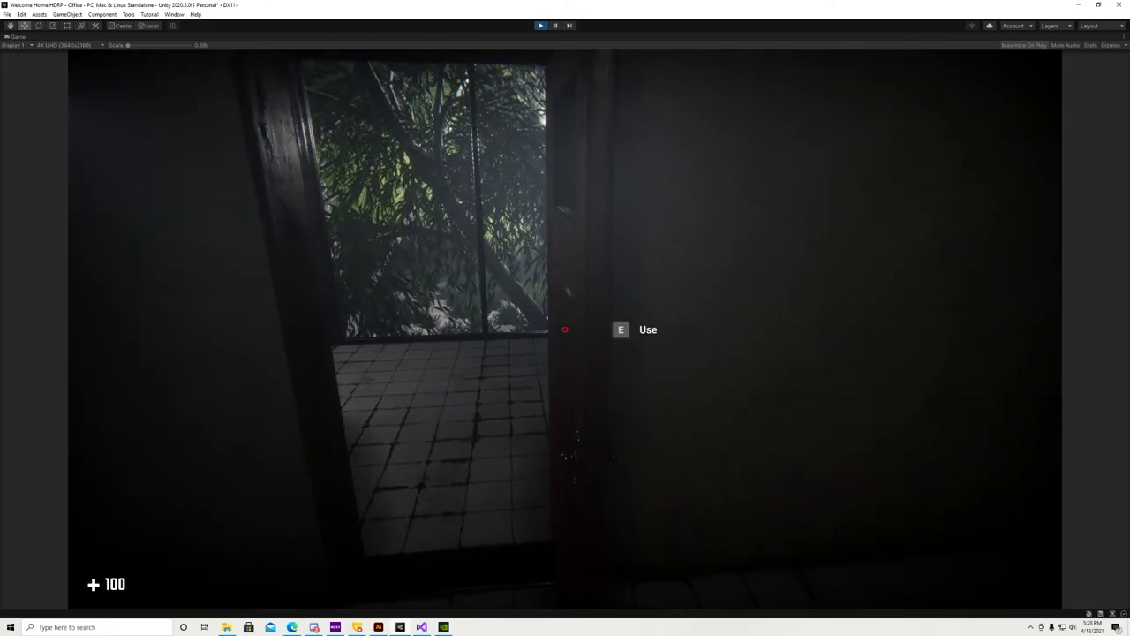
key("e")
key("e")
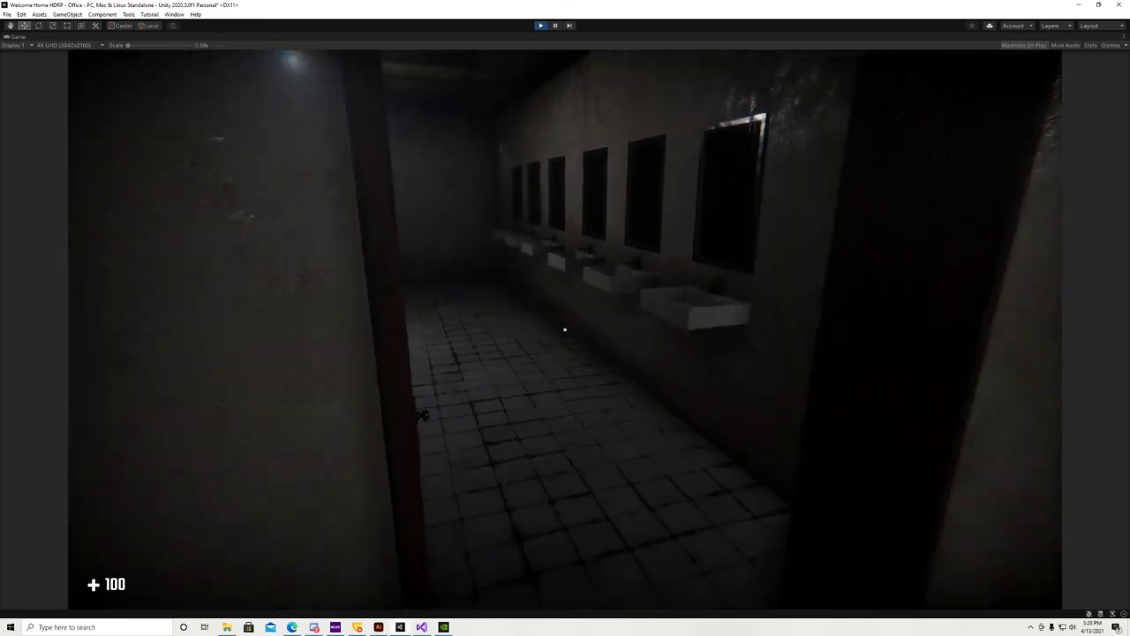
key("Escape")
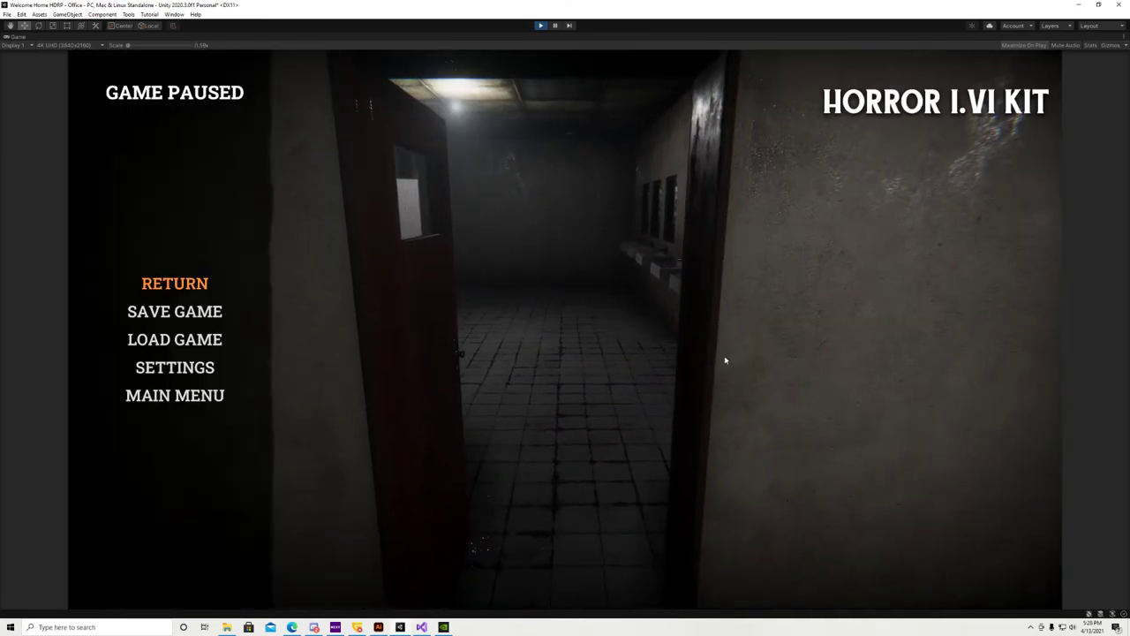
- Stop play mode, select the door, and bring up its TutorialClose animation clip
left_click(543, 26)
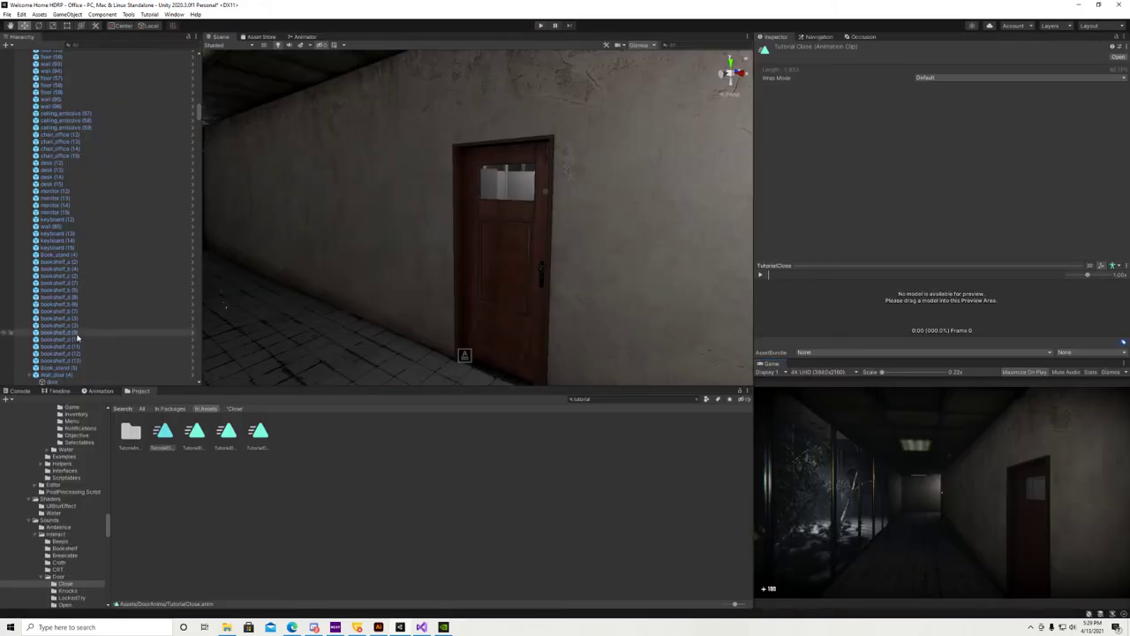
left_click(472, 300)
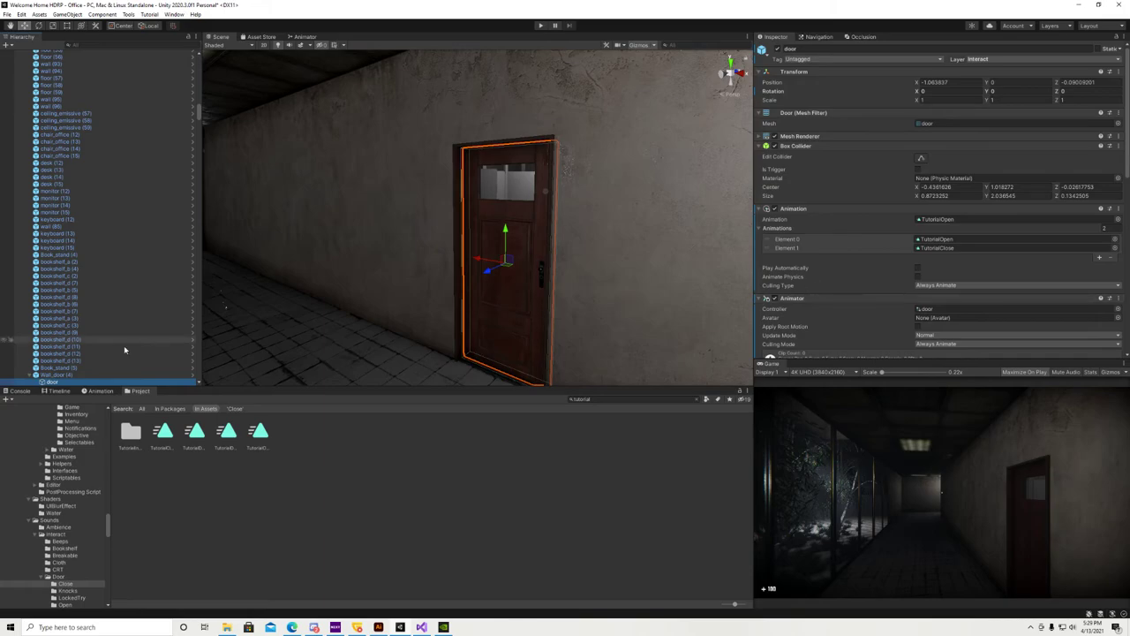
left_click(98, 391)
left_click(59, 411)
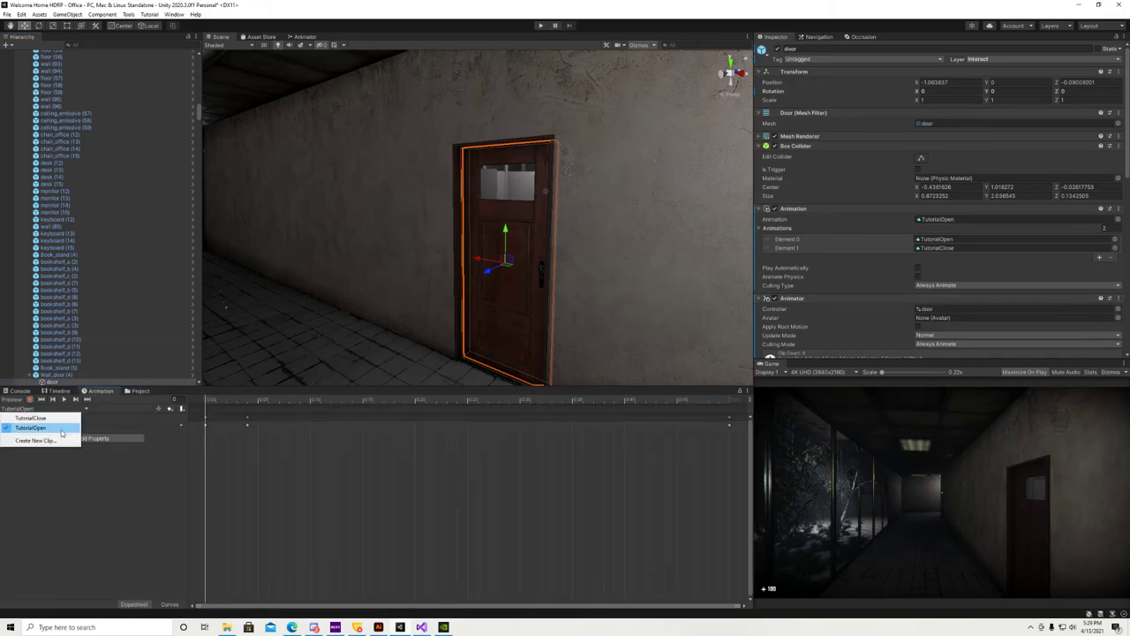
left_click(26, 428)
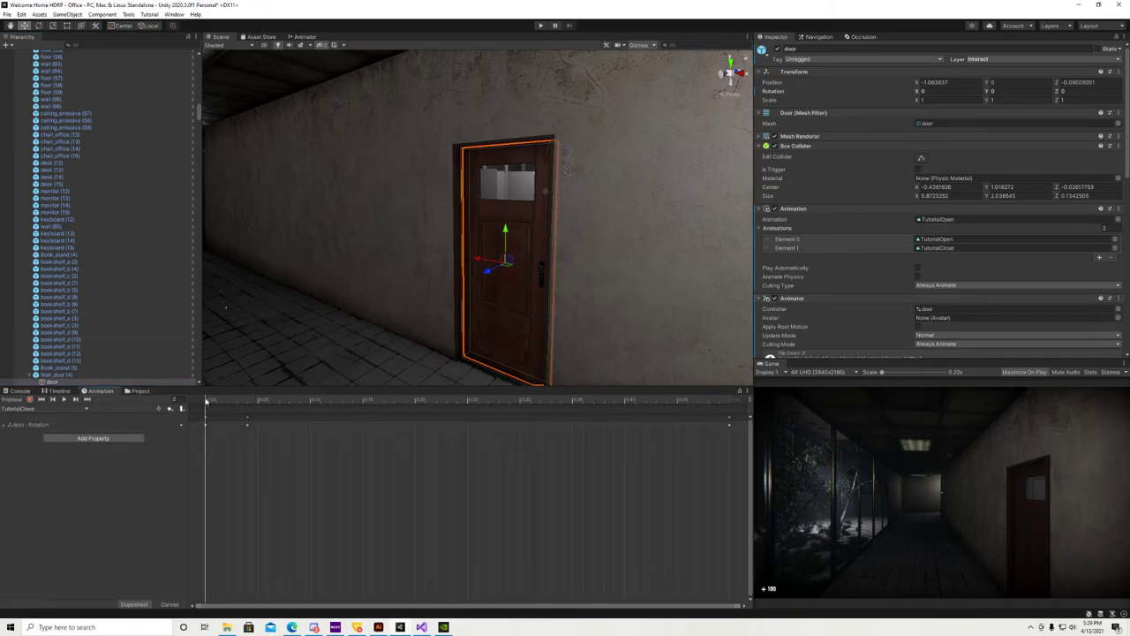
- Add an event near the end of TutorialClose calling DoorCloseEvent(), then enter Play mode
left_click_drag(213, 402, 731, 421)
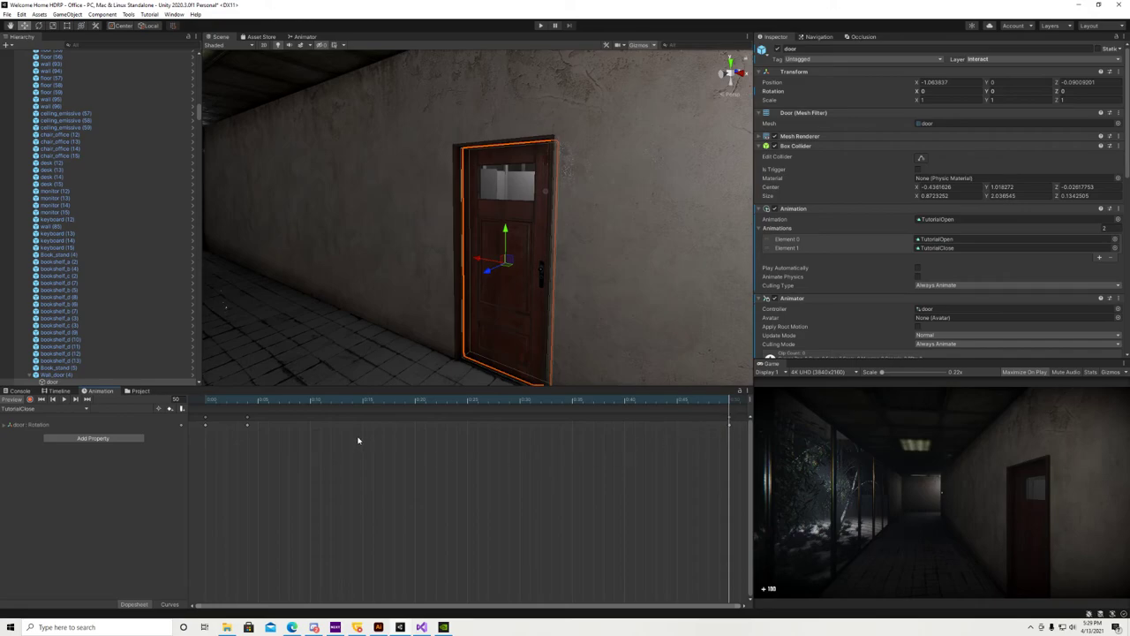
left_click(183, 409)
left_click(832, 69)
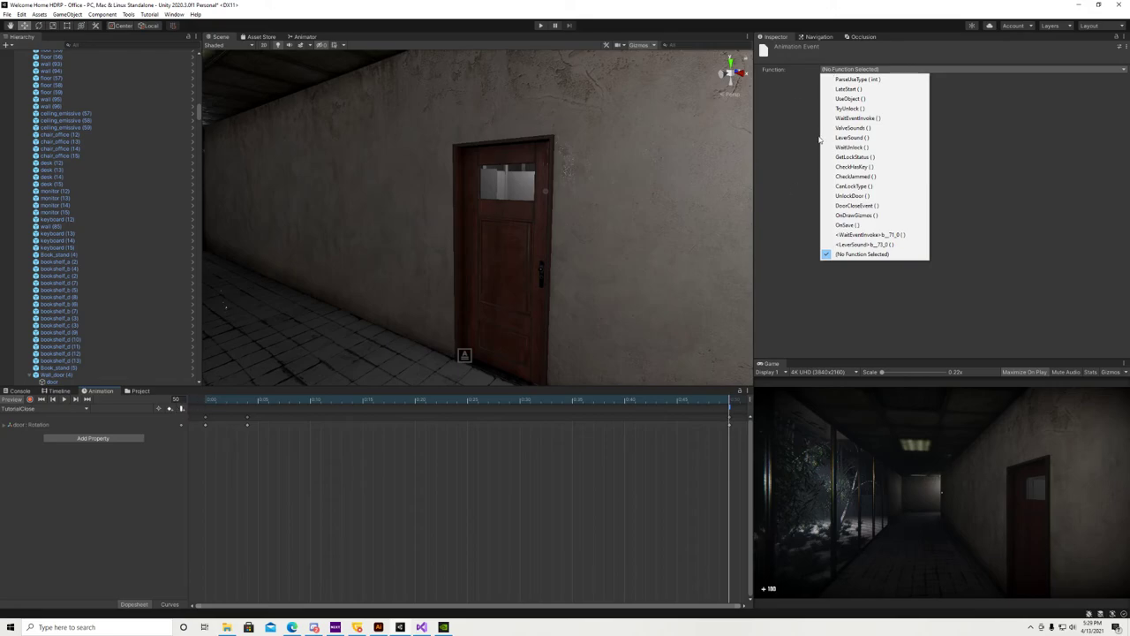
left_click(872, 205)
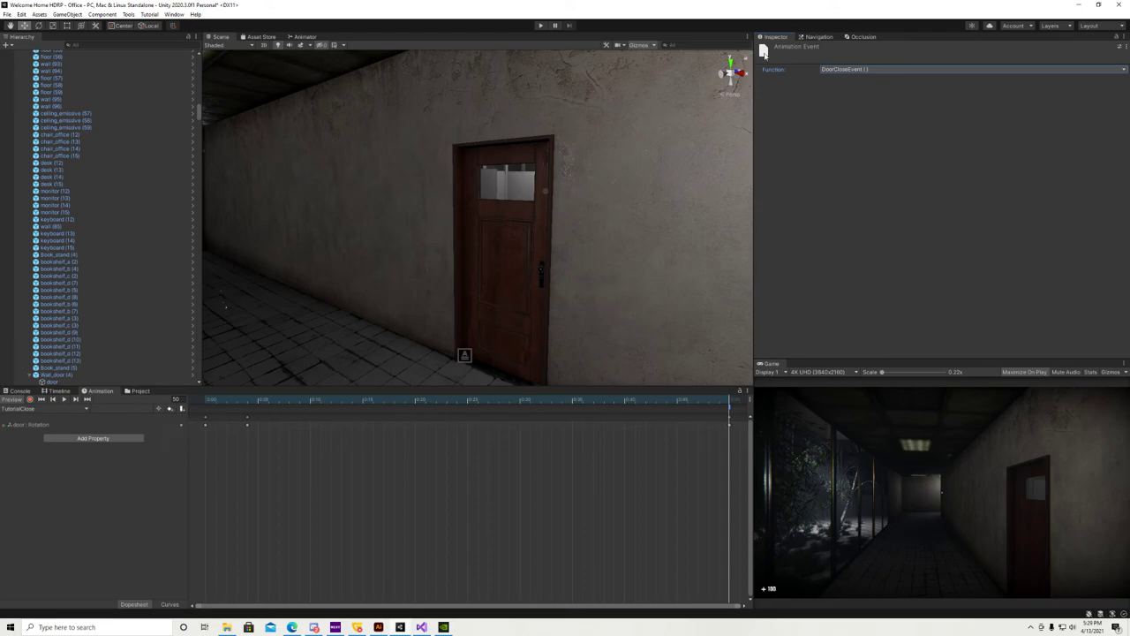
left_click(873, 69)
left_click(878, 196)
left_click(542, 25)
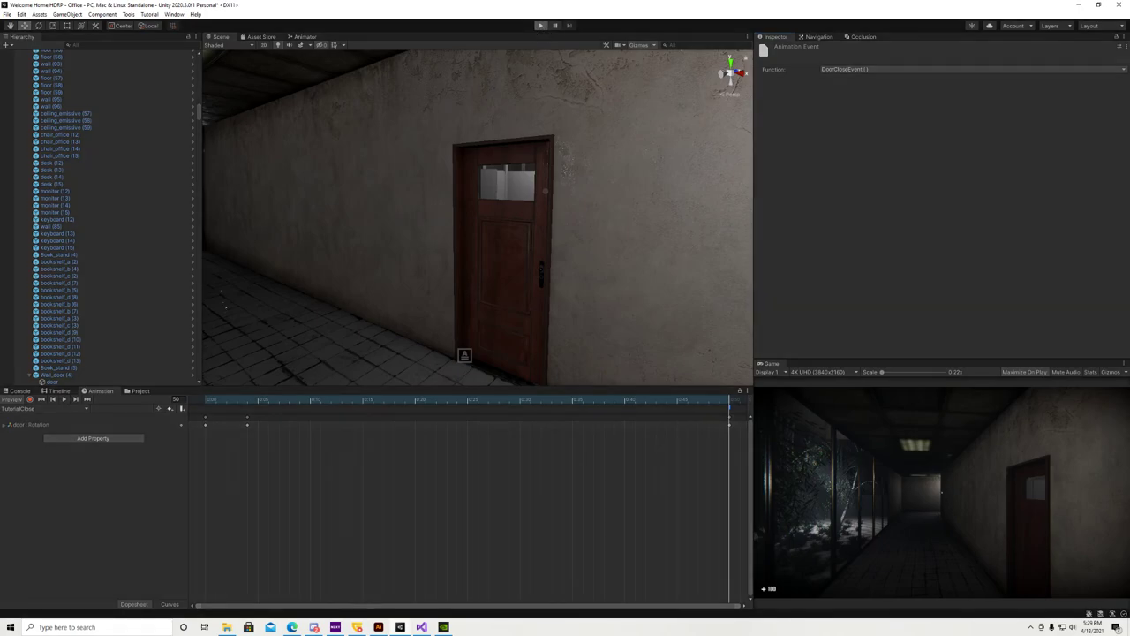
- Walk to the door and open and close it twice with E to test the sounds
key("w")
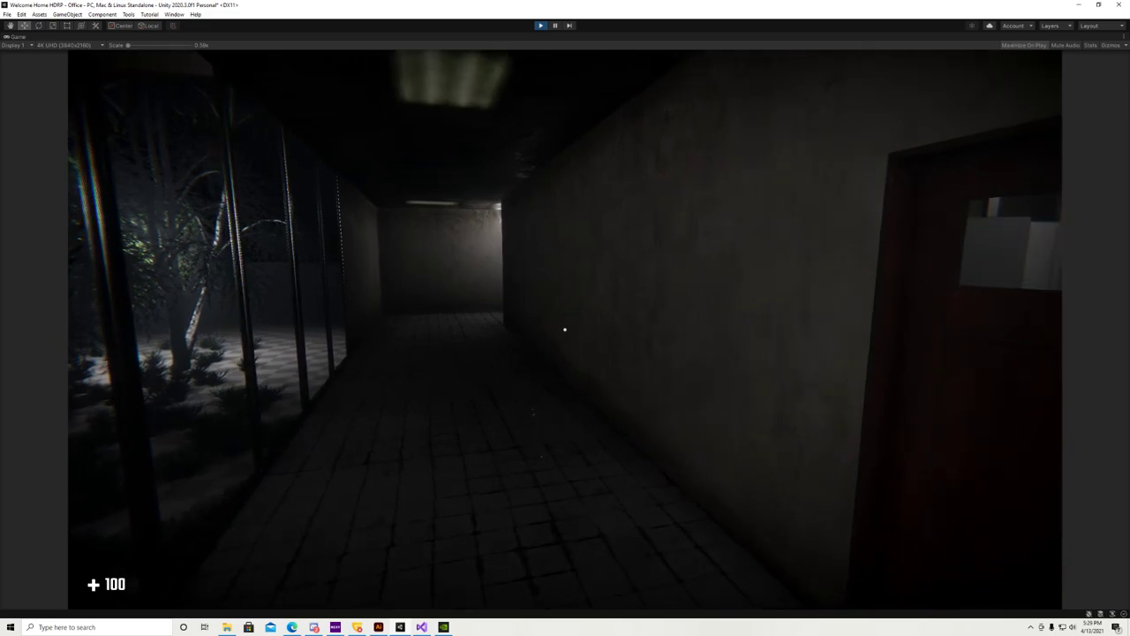
key("w")
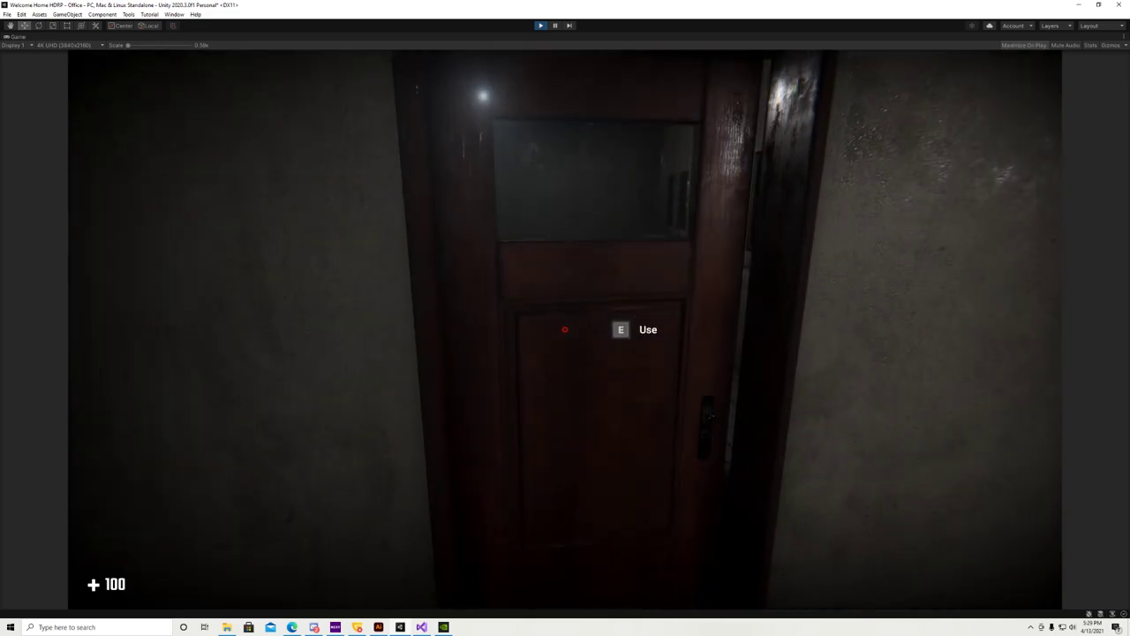
key("e")
key("w")
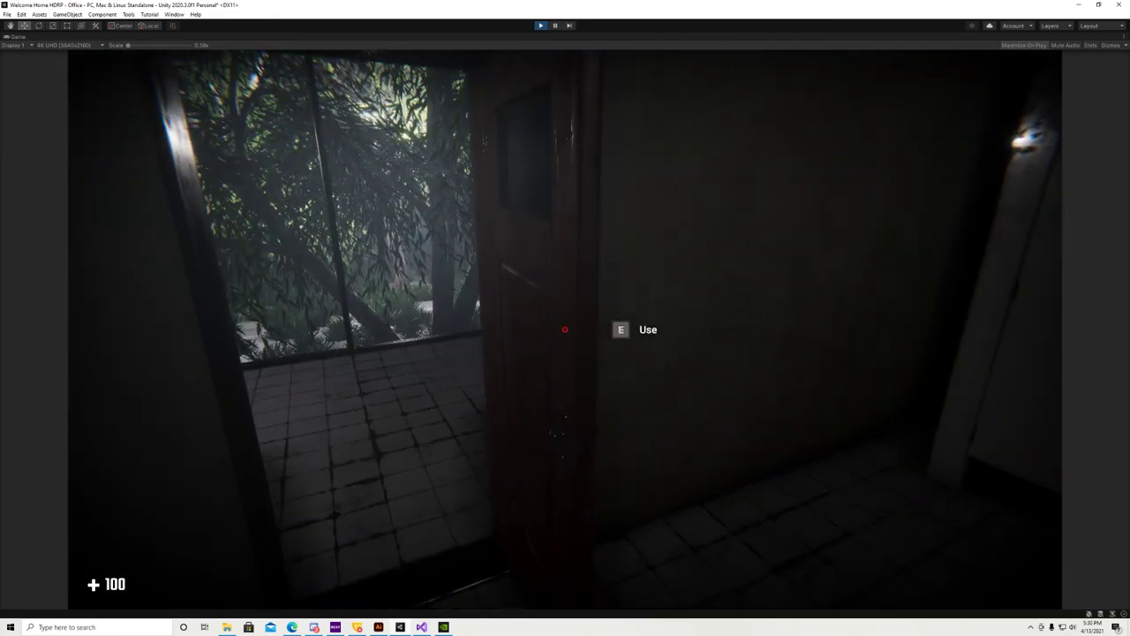
key("e")
key("e")
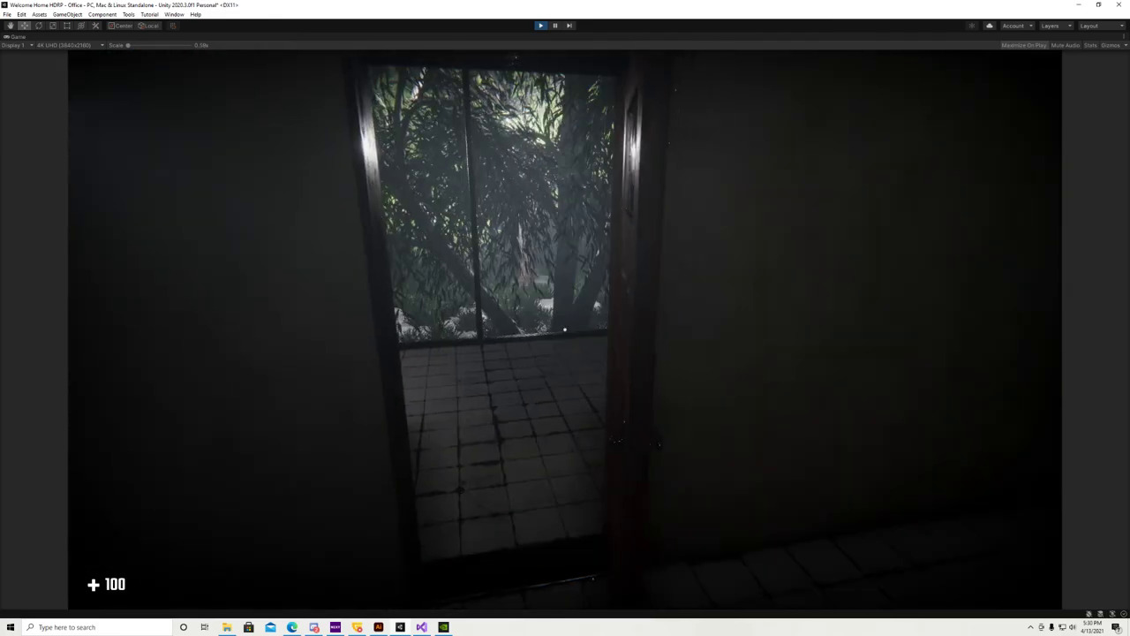
key("e")
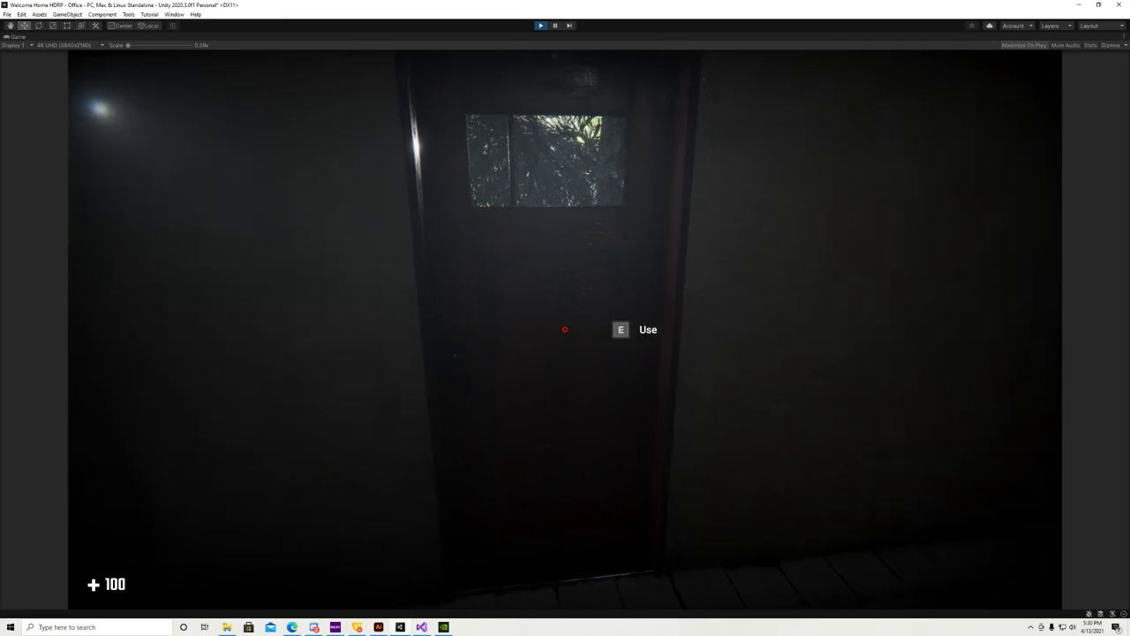
key("e")
key("e")
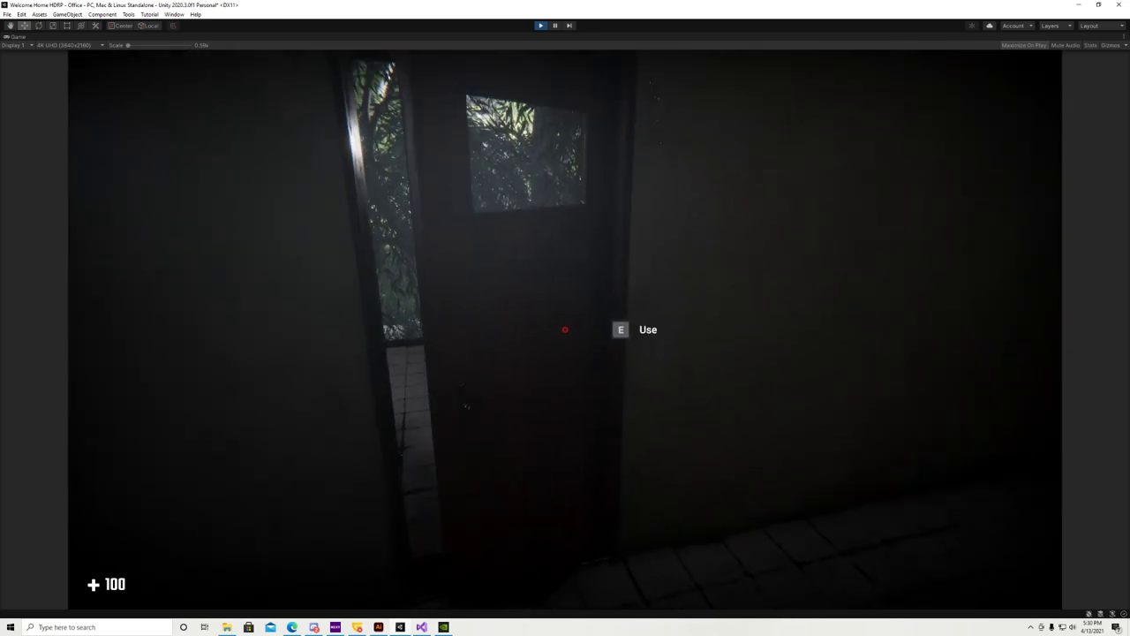
- Explore the sinks and toilet stalls, then return and shut the washroom door
key("s")
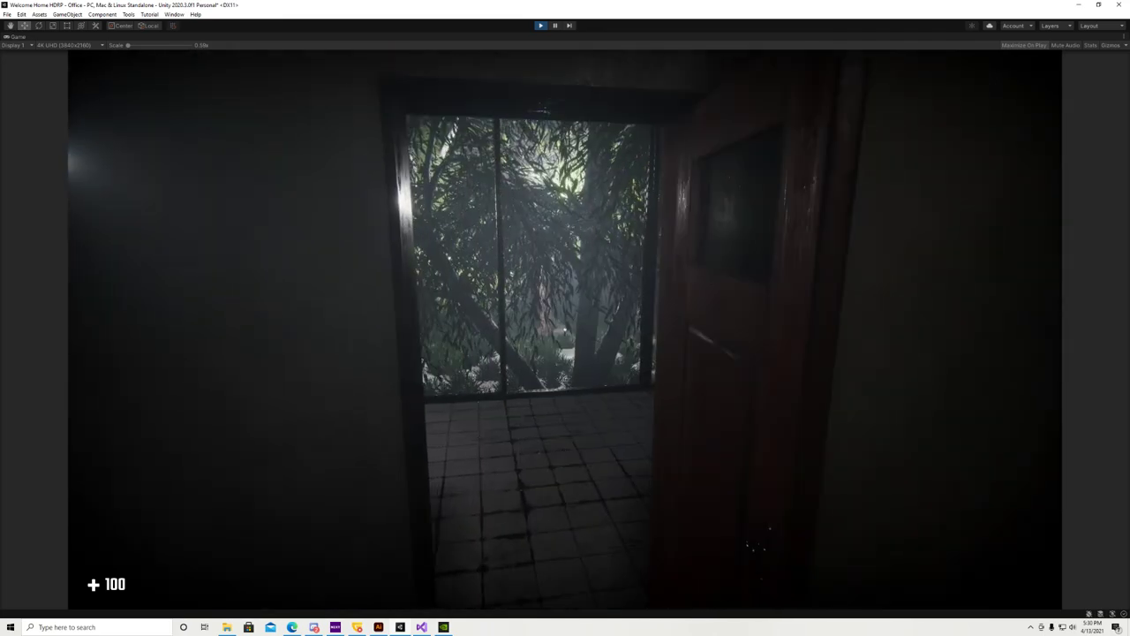
key("w")
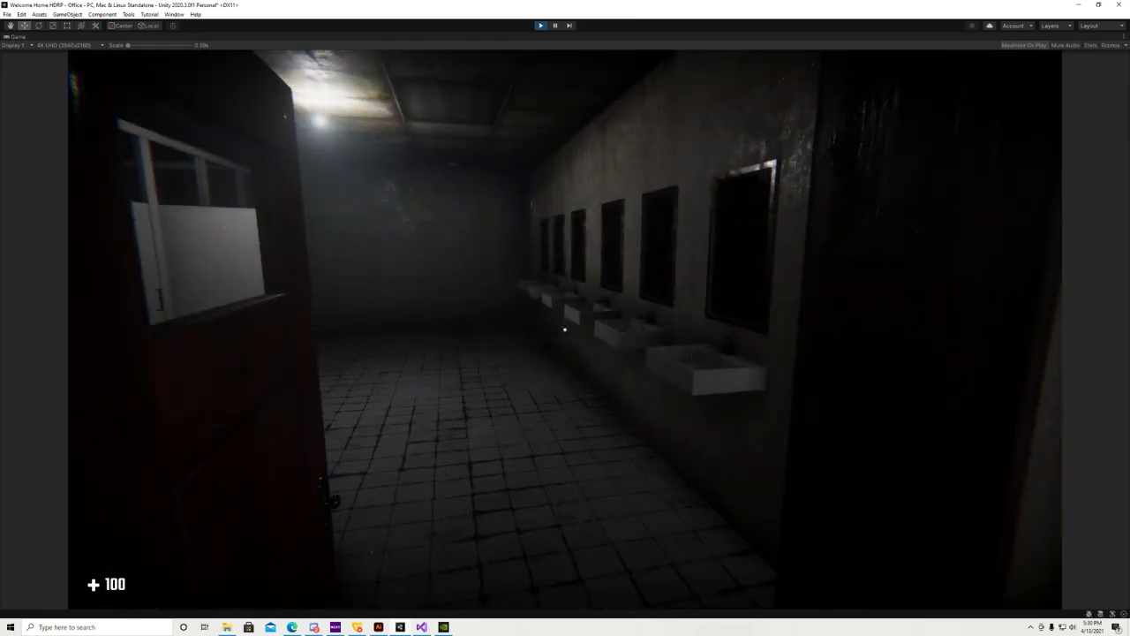
key("w")
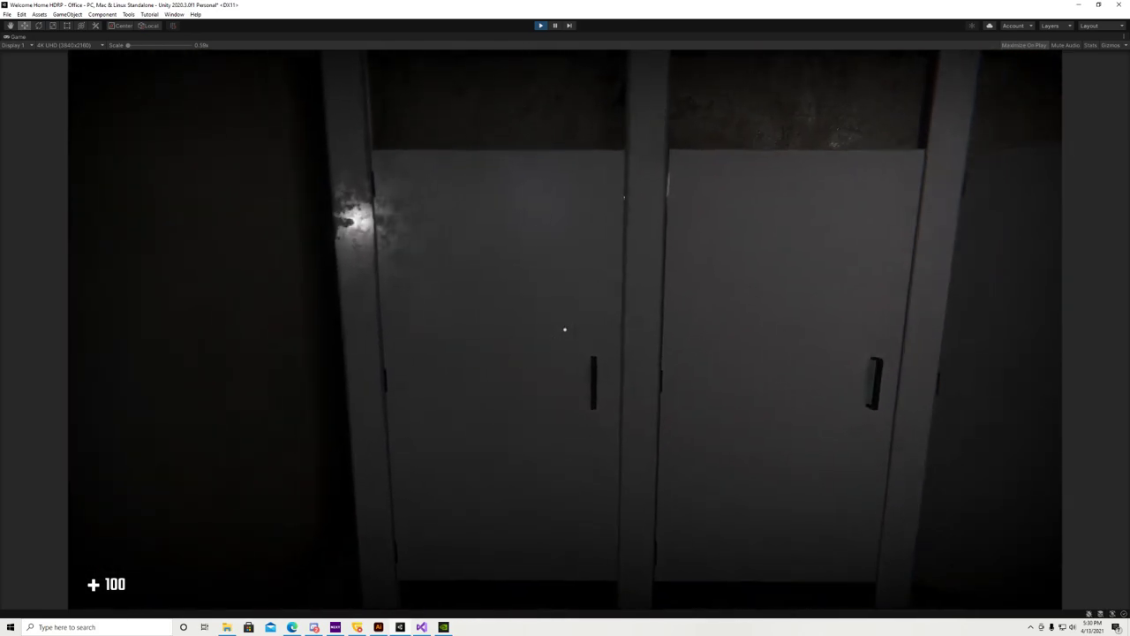
key("s")
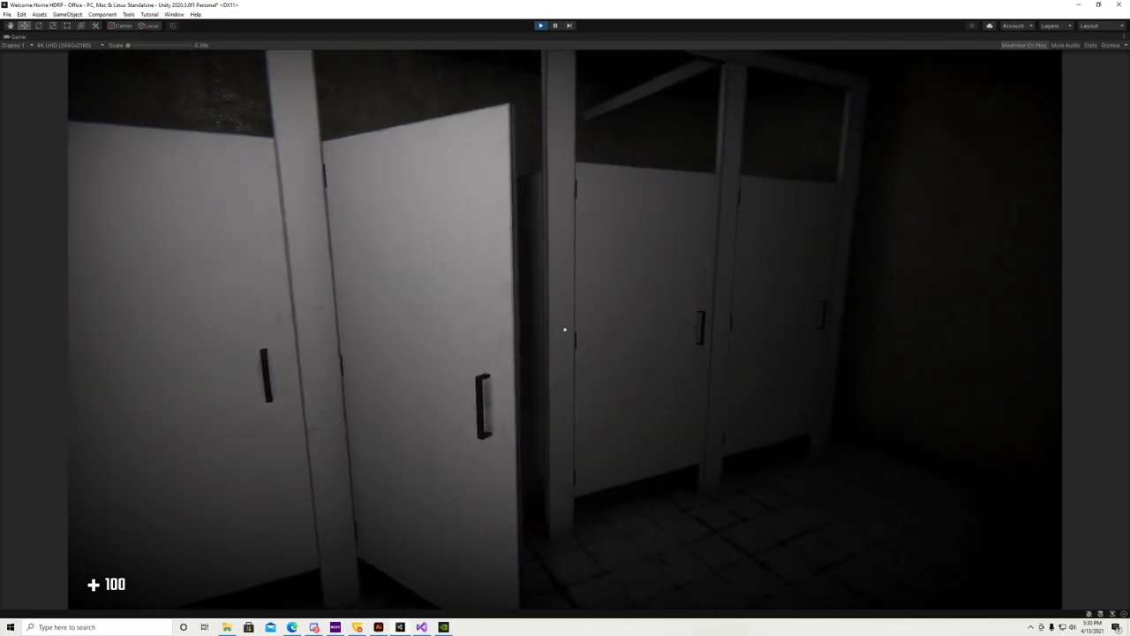
key("s")
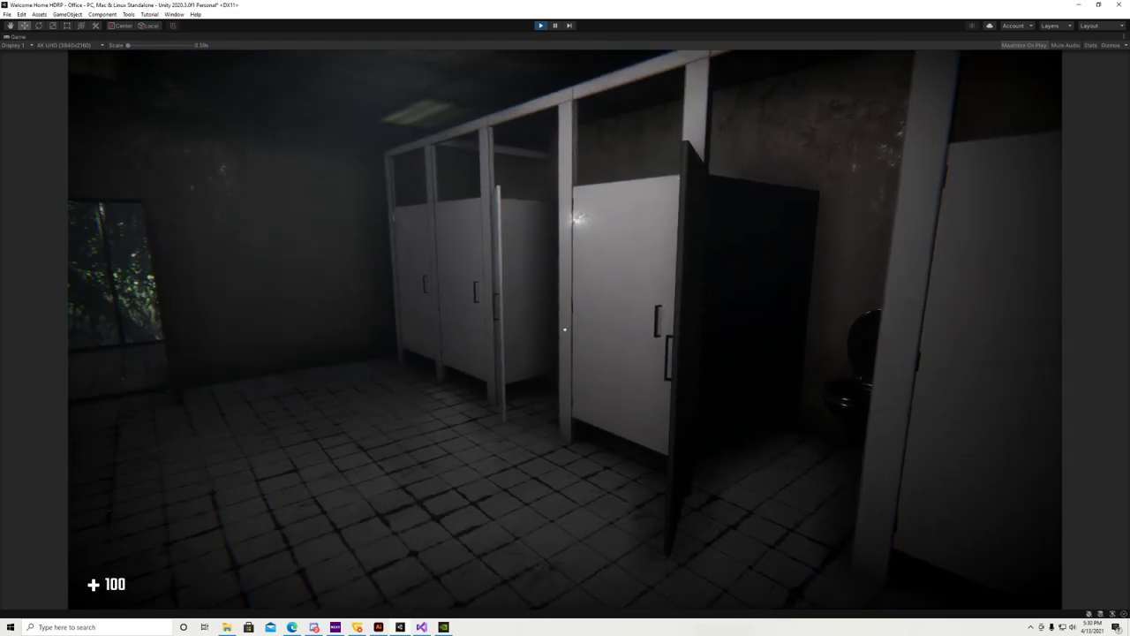
key("w")
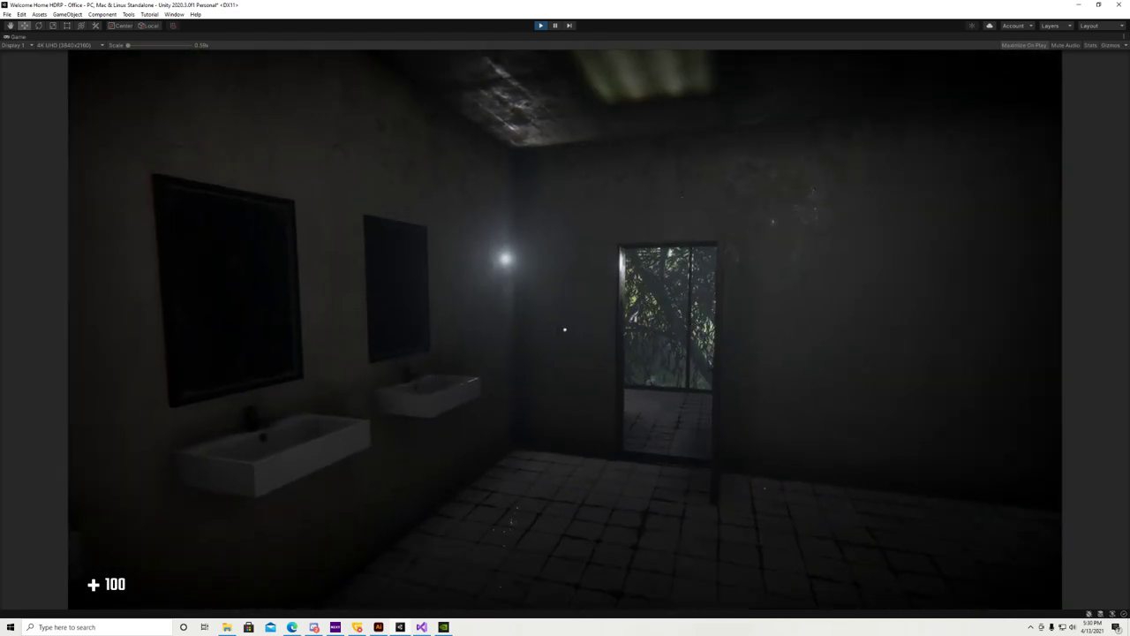
key("w")
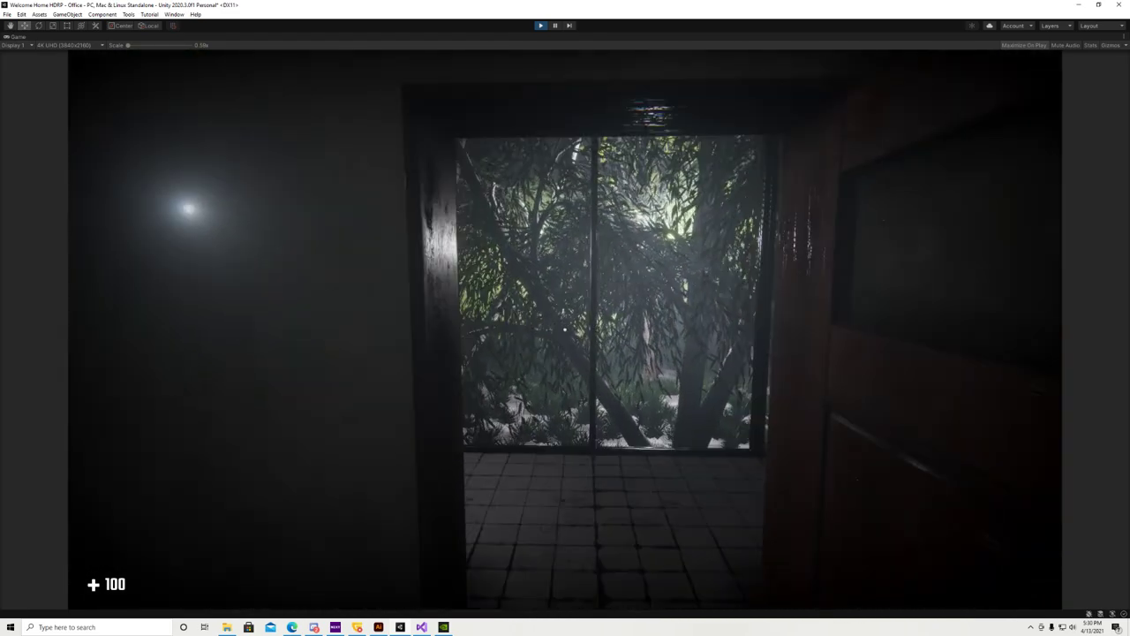
key("w")
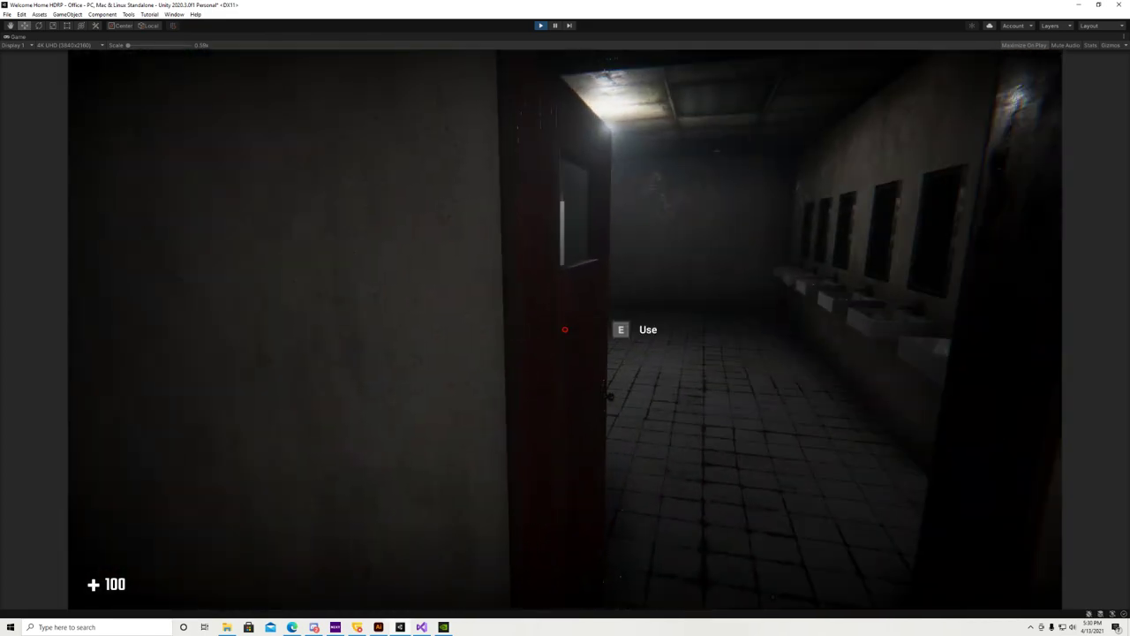
key("e")
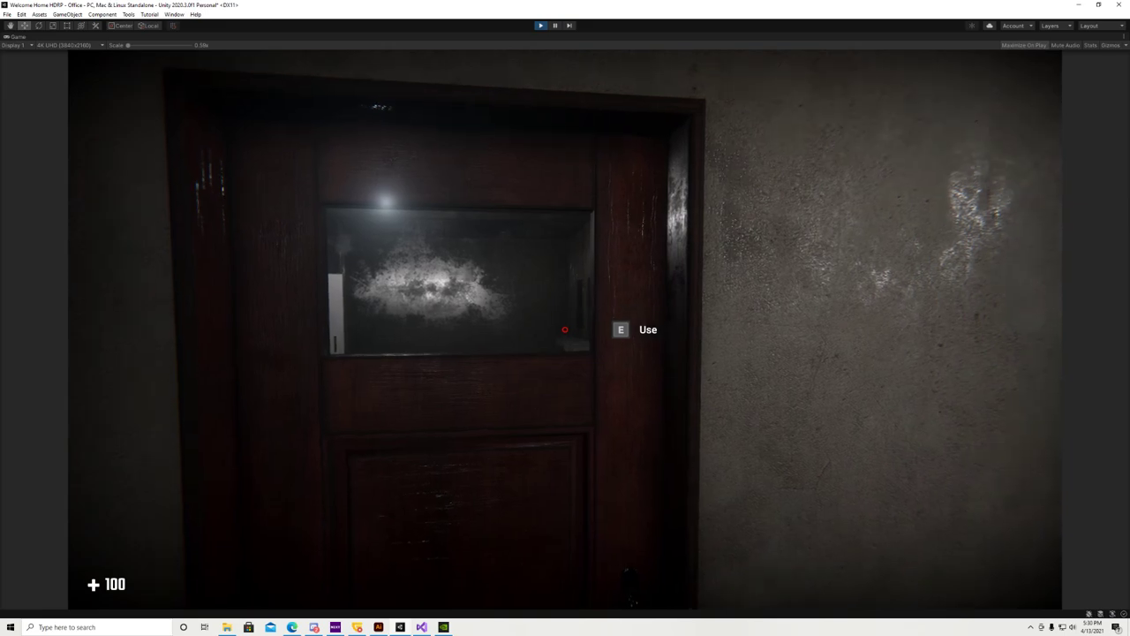
key("w")
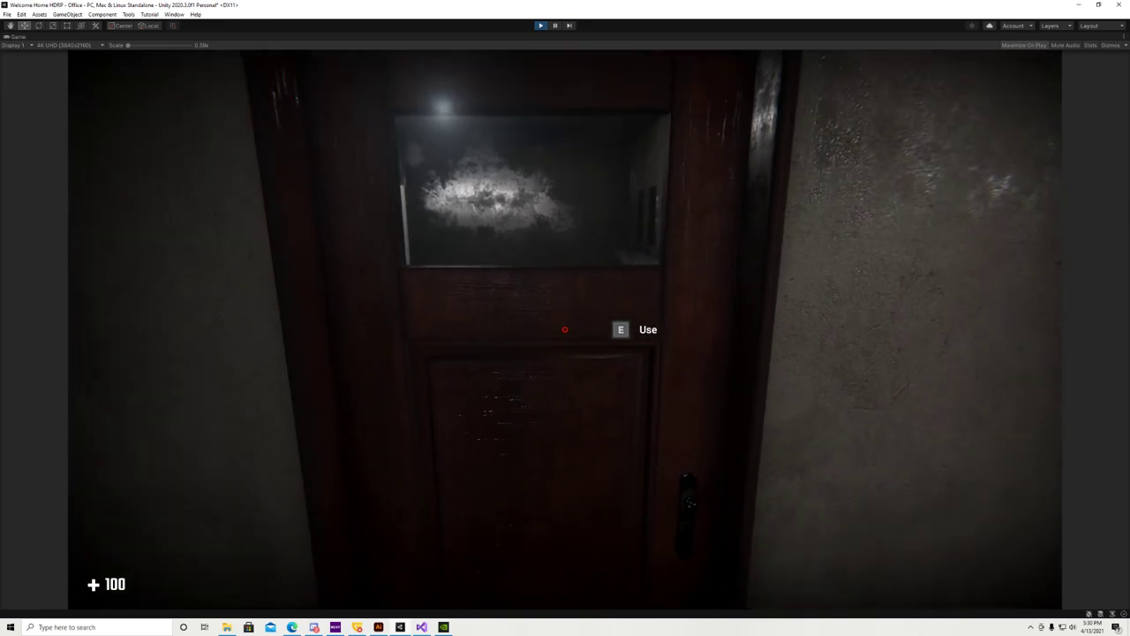